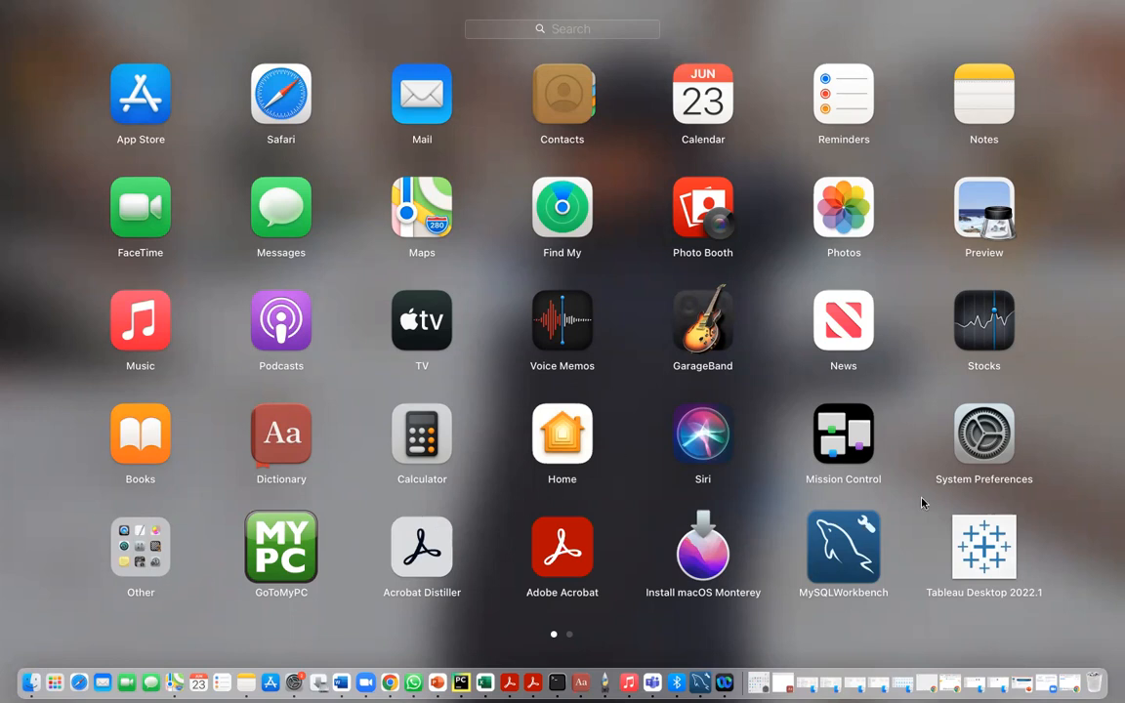
Launch Tableau and connect to the Excel file Sample - Superstore.xlsx in Documents > My Tableau Repository > Datasources > 2022.1 > en_US-US
left_click(998, 548)
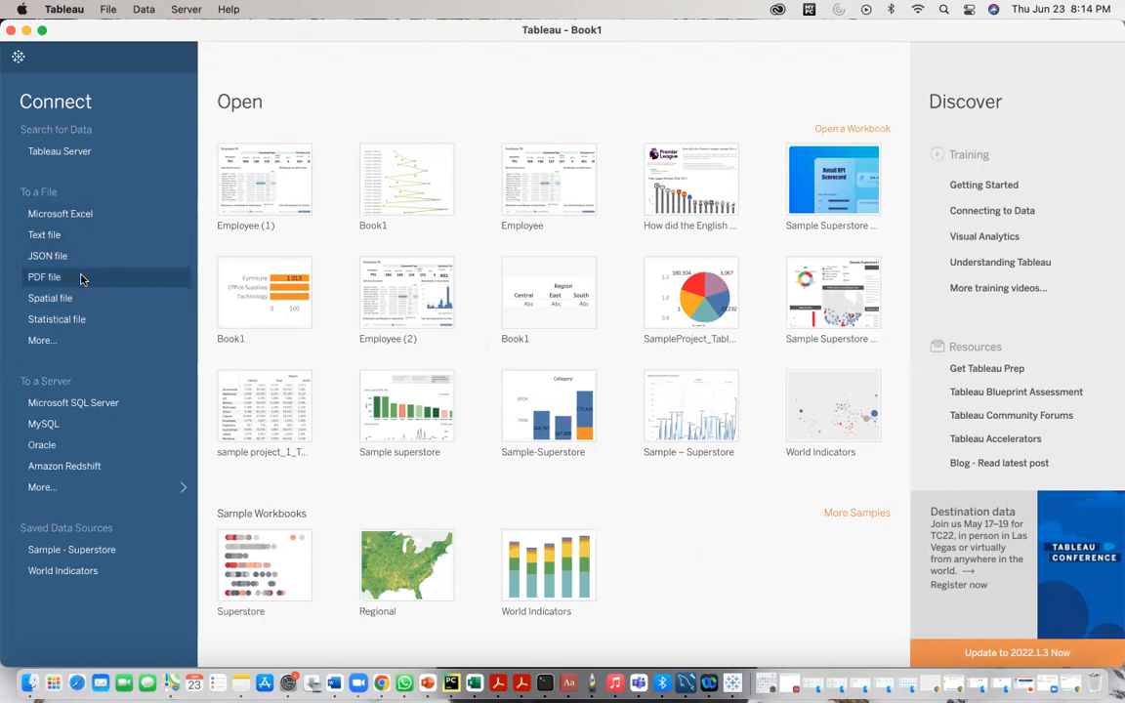
left_click(84, 215)
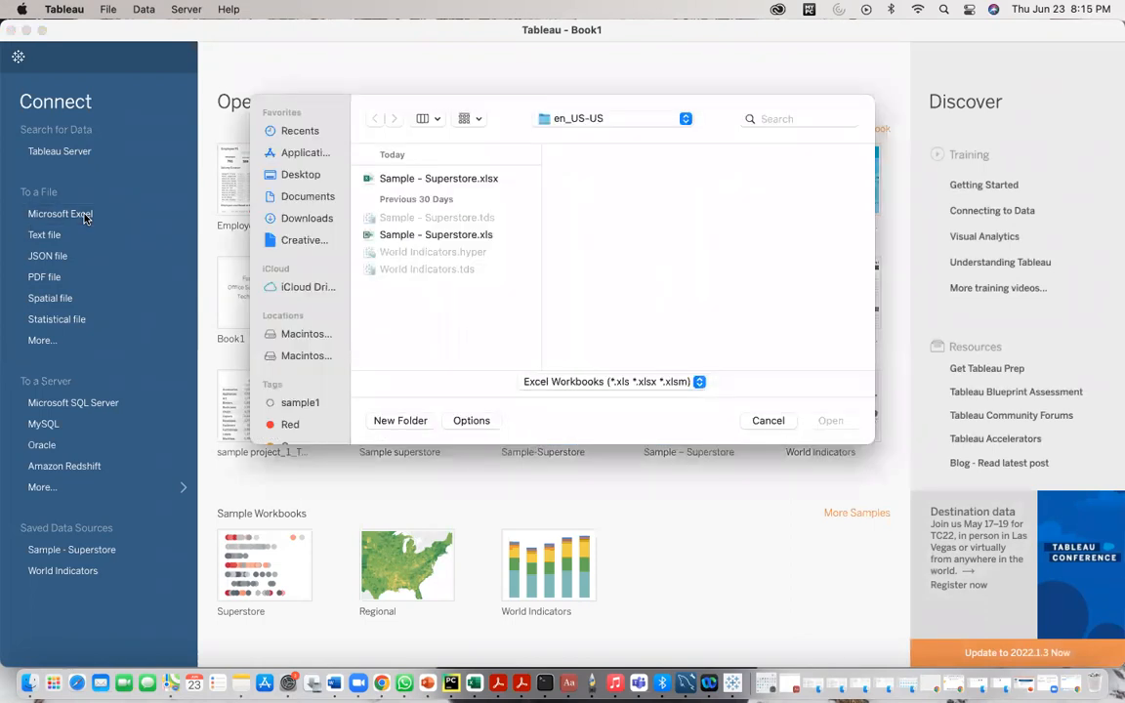
left_click(285, 200)
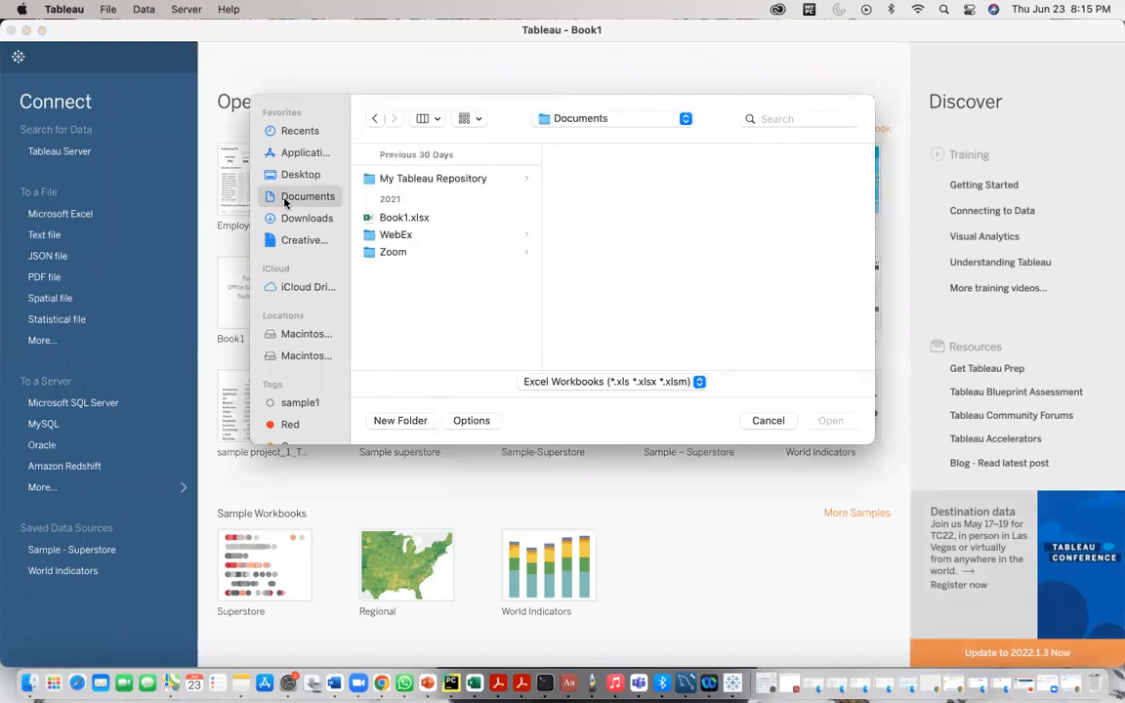
left_click(419, 179)
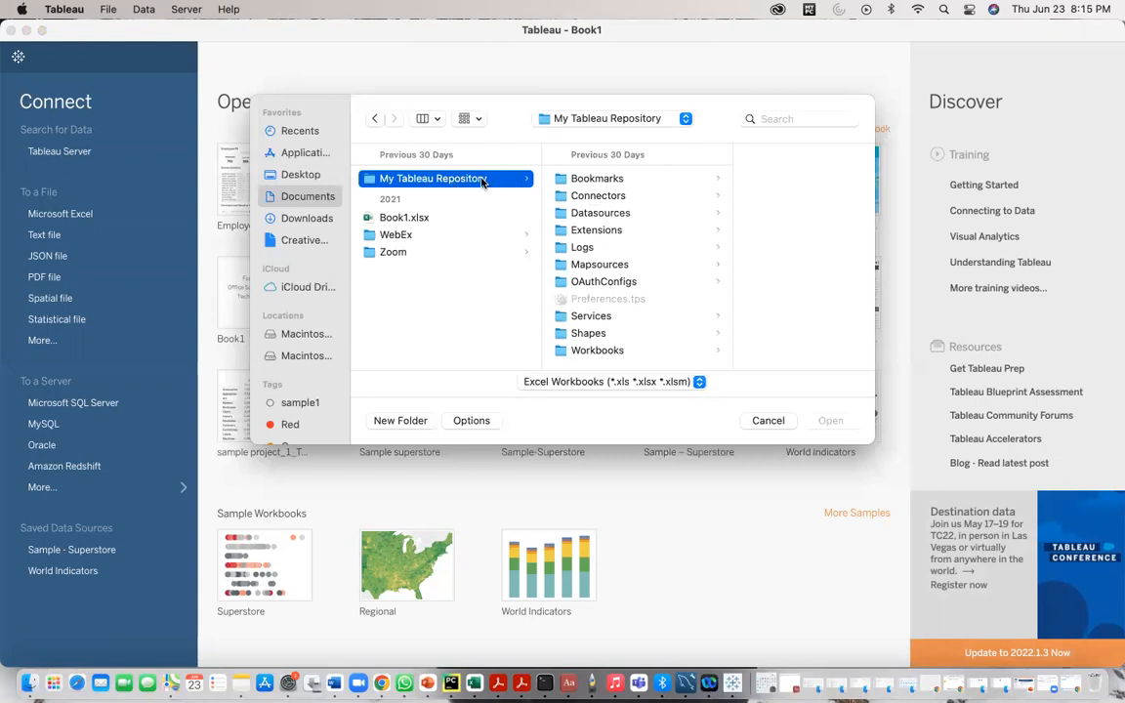
left_click(576, 213)
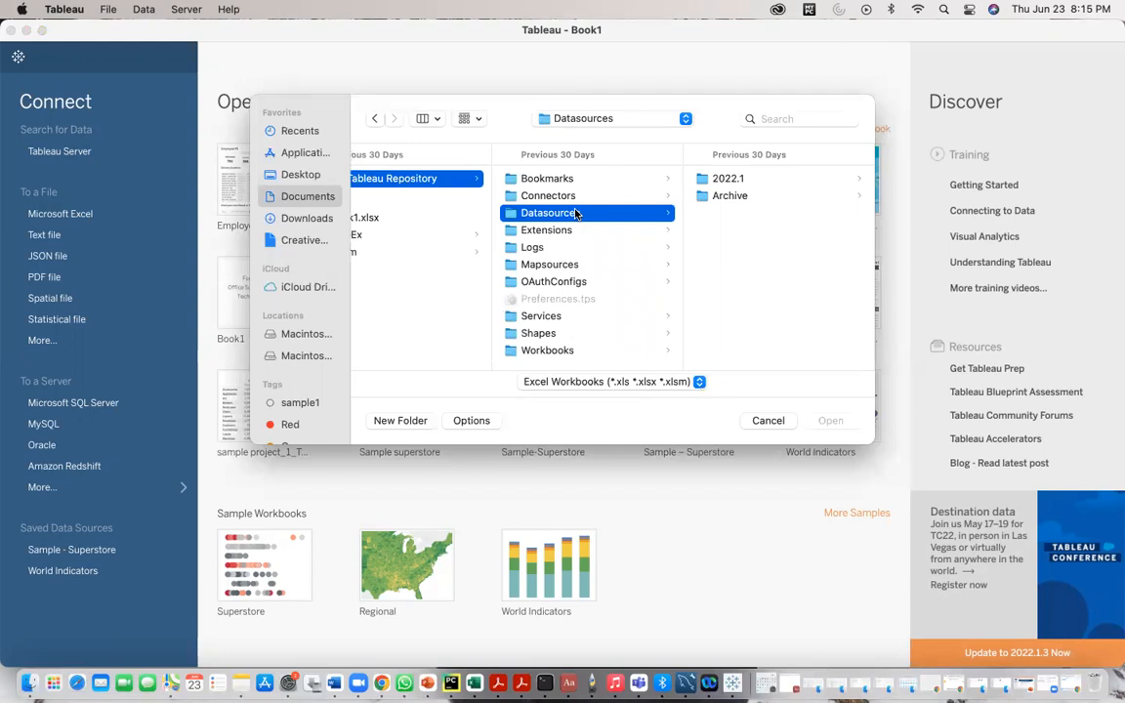
left_click(726, 178)
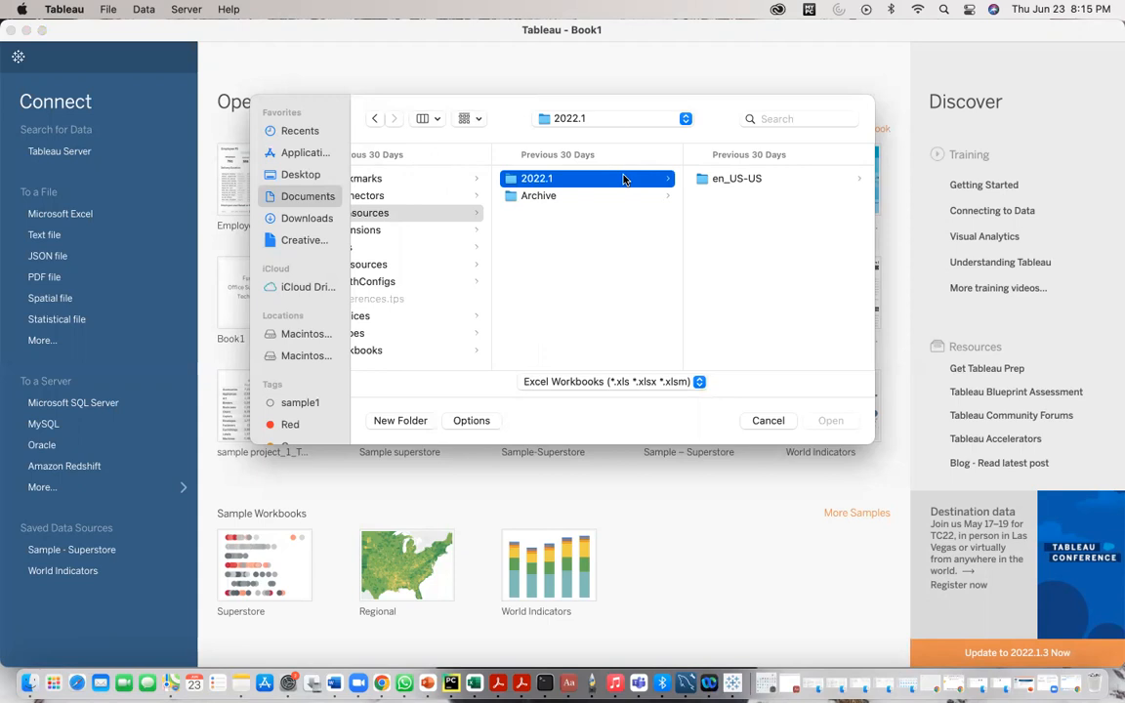
left_click(722, 184)
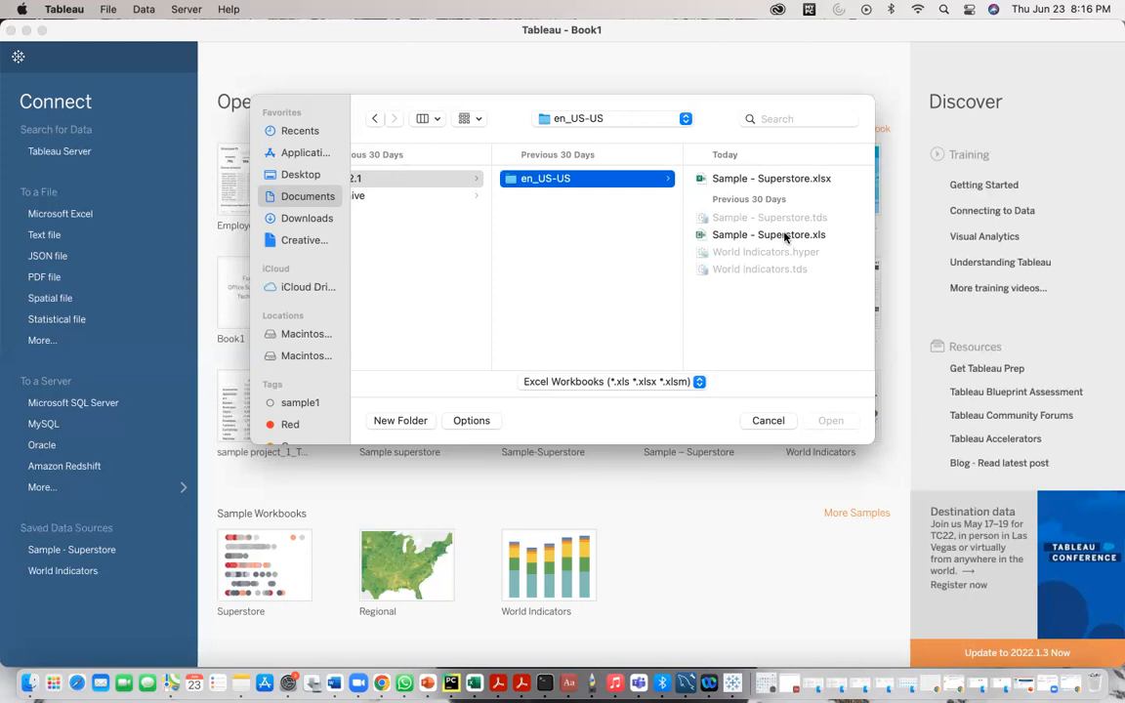
left_click(795, 180)
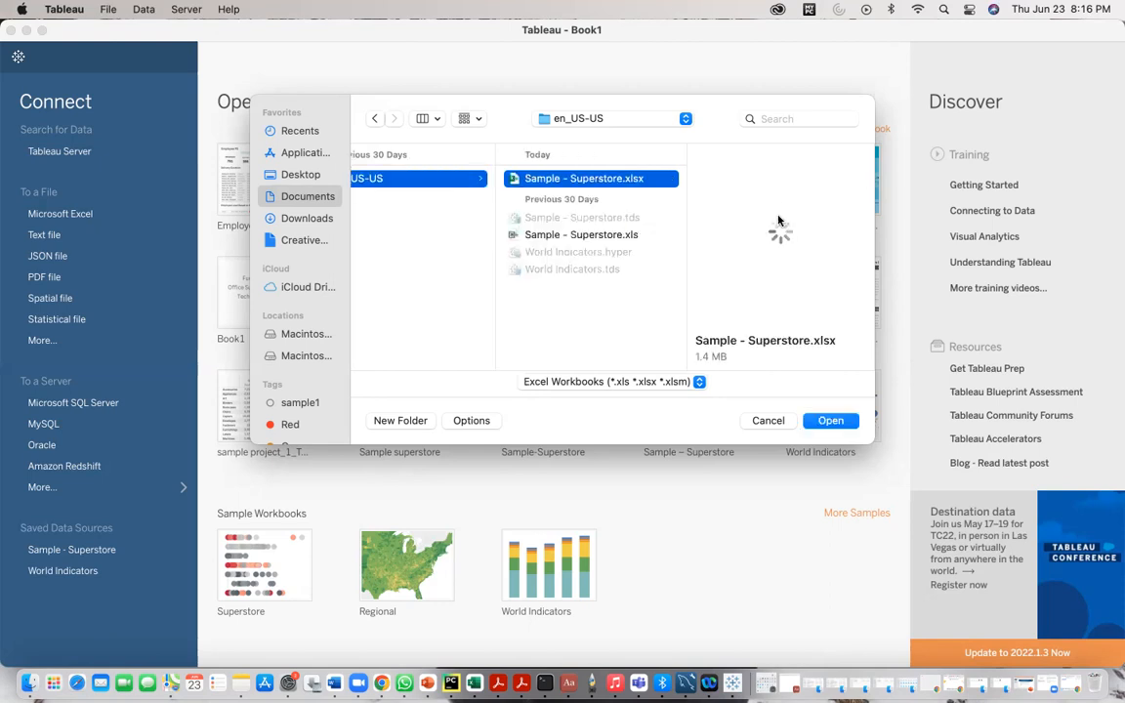
left_click(831, 421)
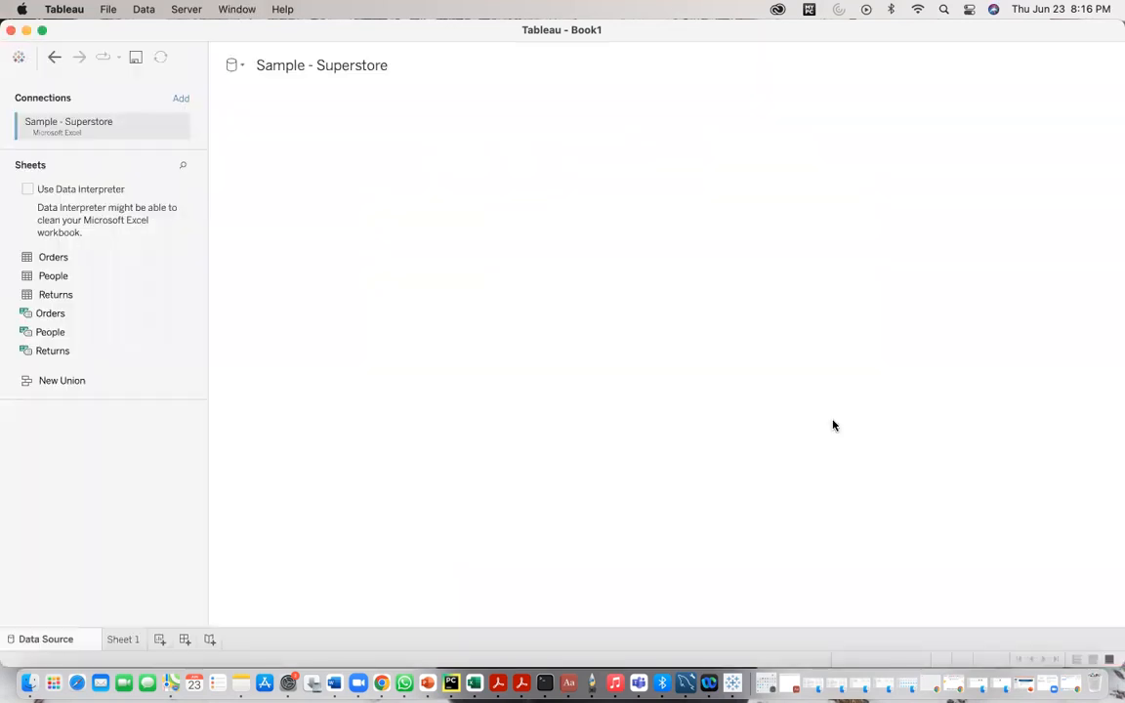
Open the worksheet Sheet 1 and look over the dimension and measure fields of the Superstore data source
left_click(122, 638)
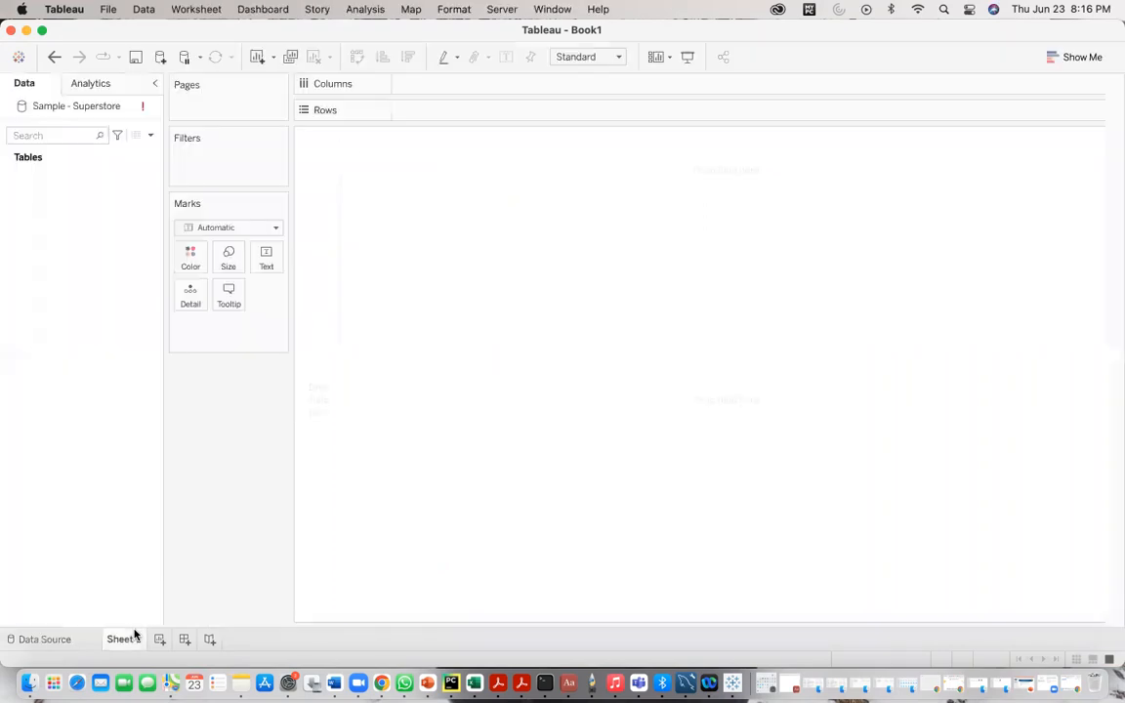
left_click(54, 639)
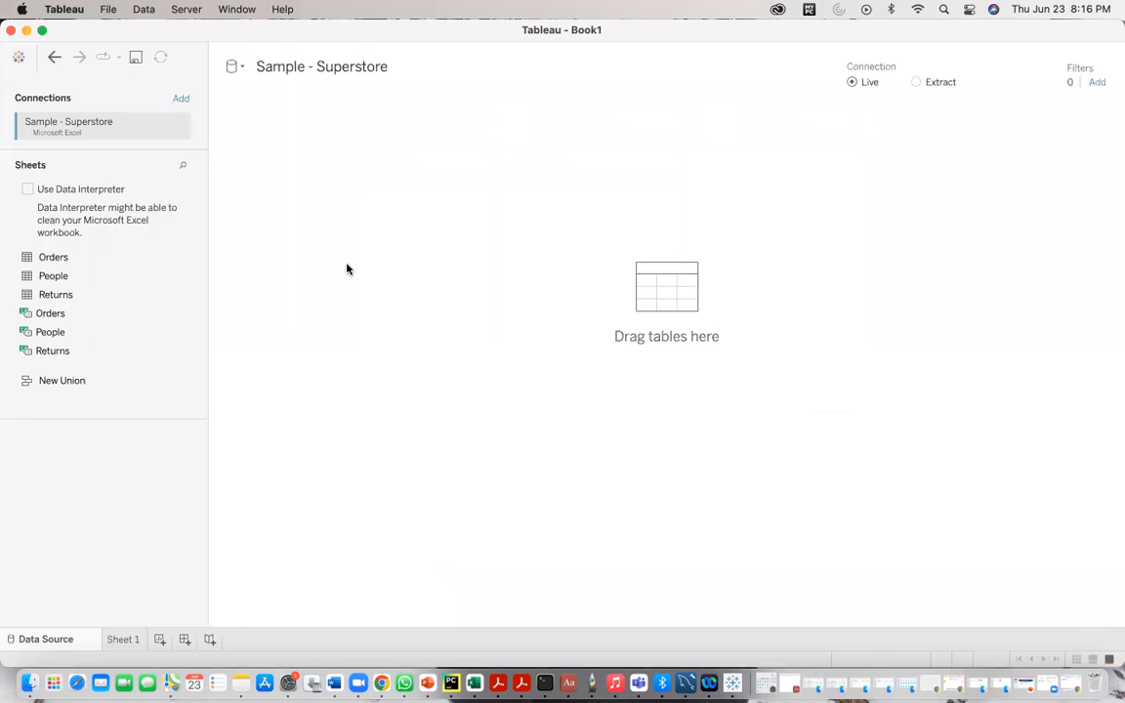
left_click(122, 639)
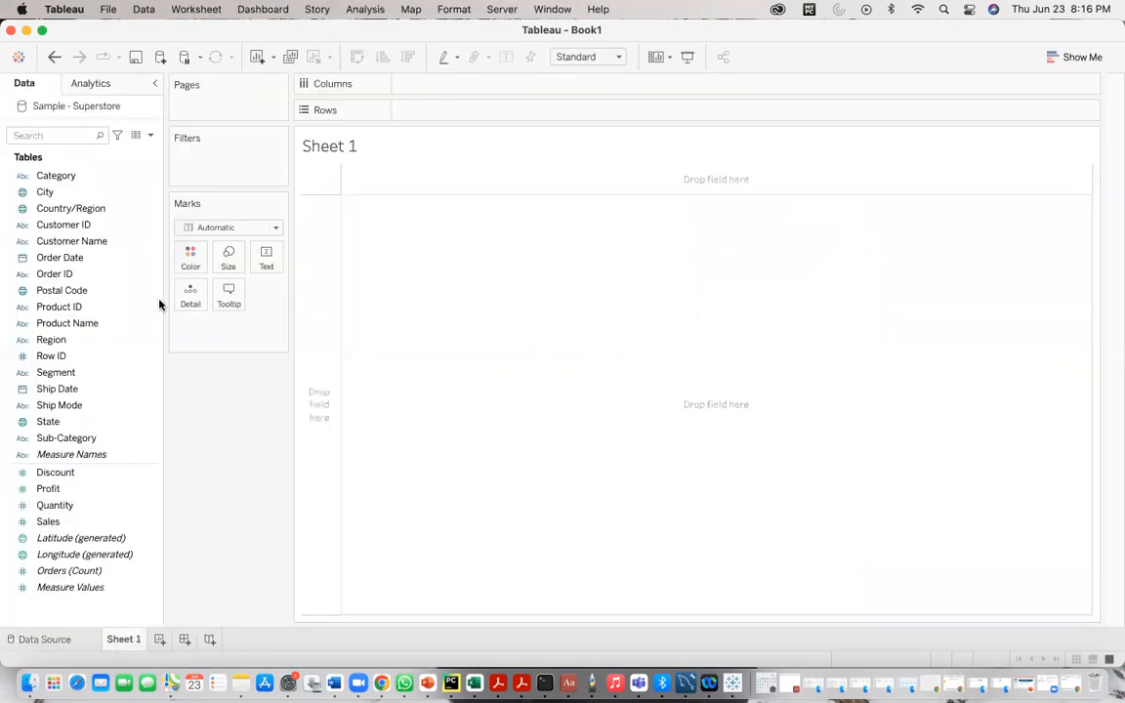
left_click(104, 191)
left_click(75, 520)
left_click(83, 471)
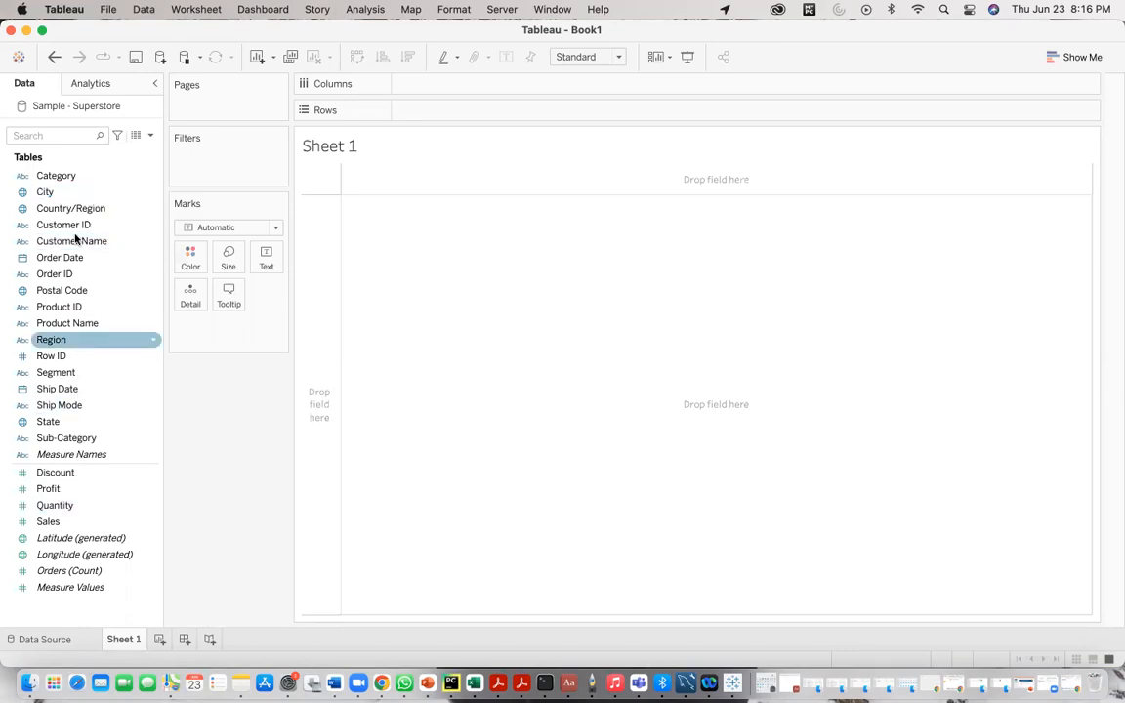
left_click(70, 507)
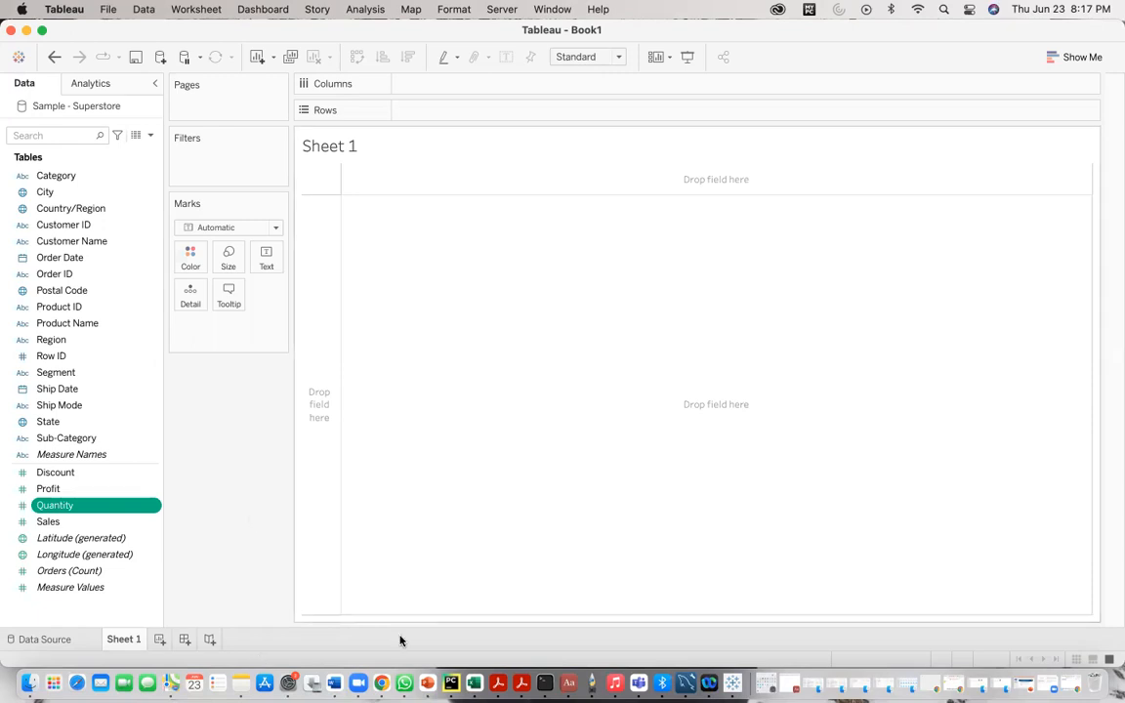
Switch to Word, create a blank document, close the open resume and show the new document full screen
left_click(334, 683)
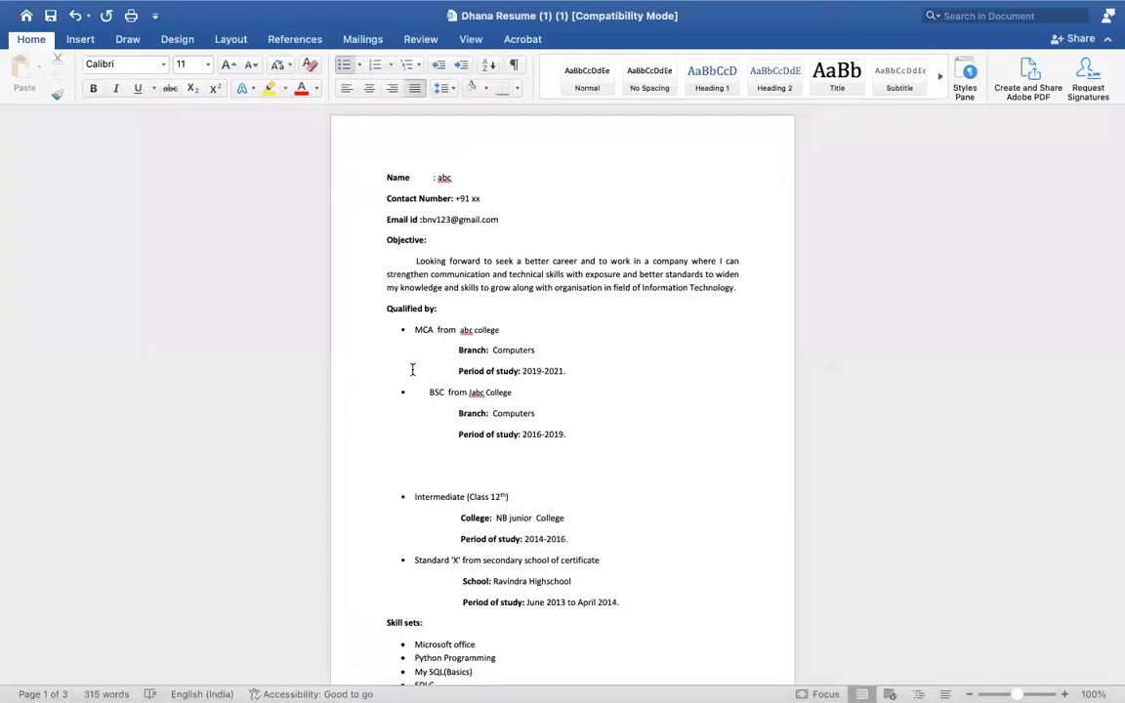
left_click(27, 16)
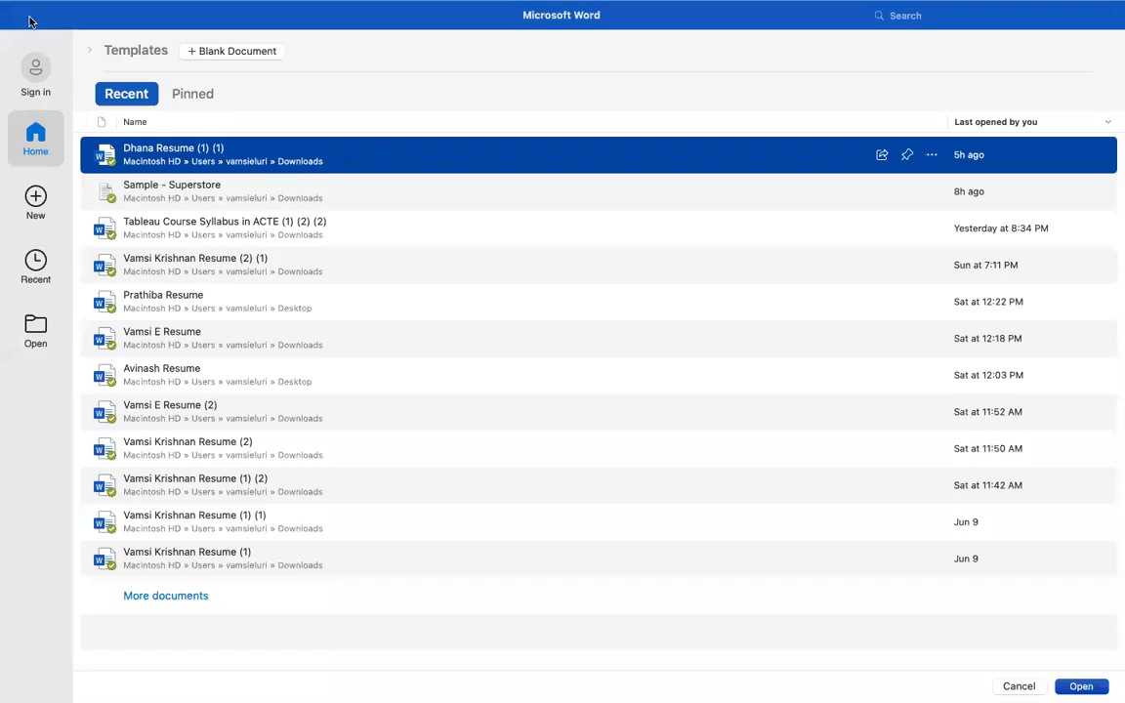
left_click(36, 202)
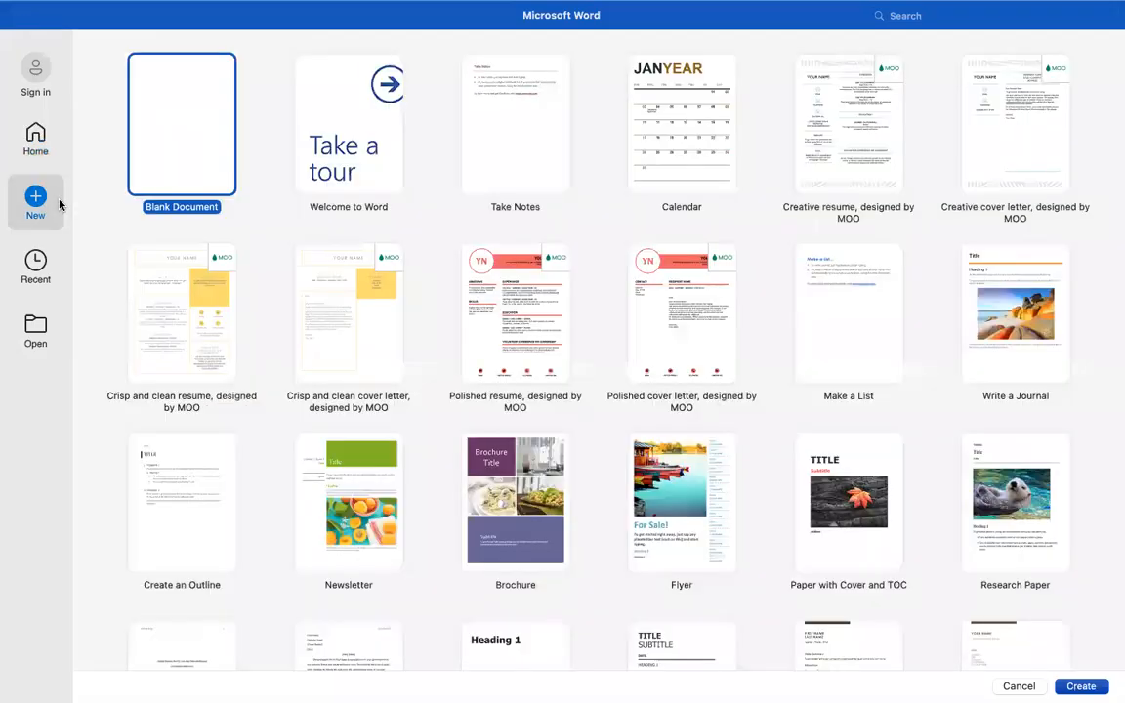
double_click(180, 175)
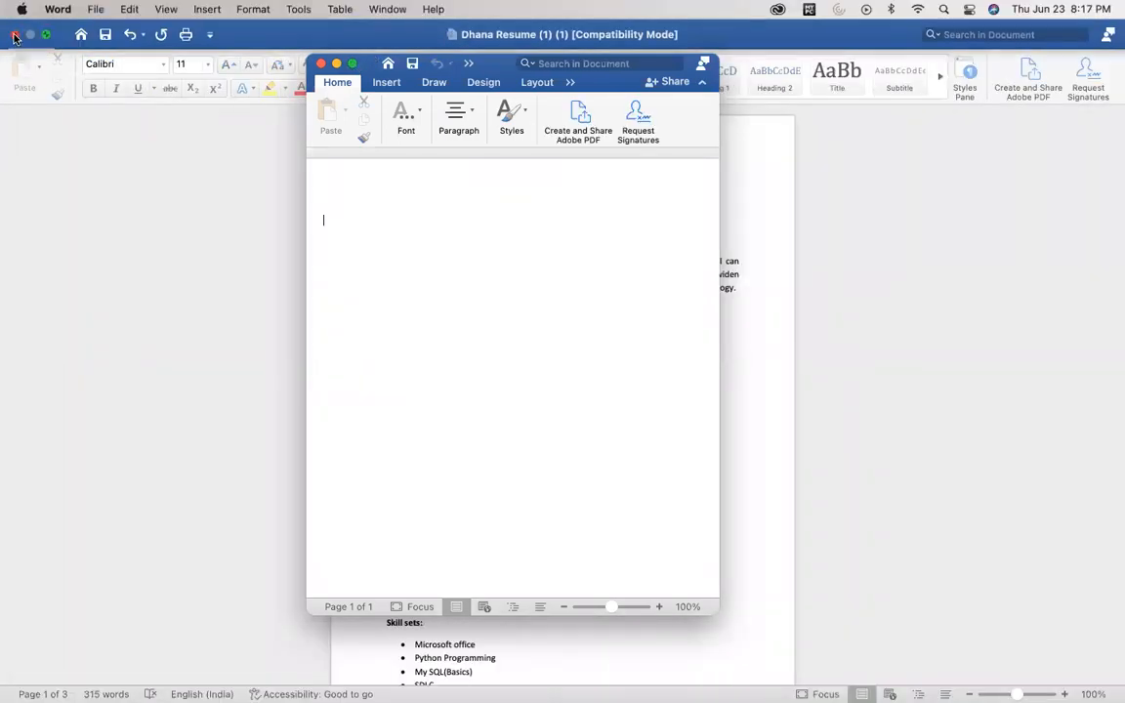
left_click(14, 38)
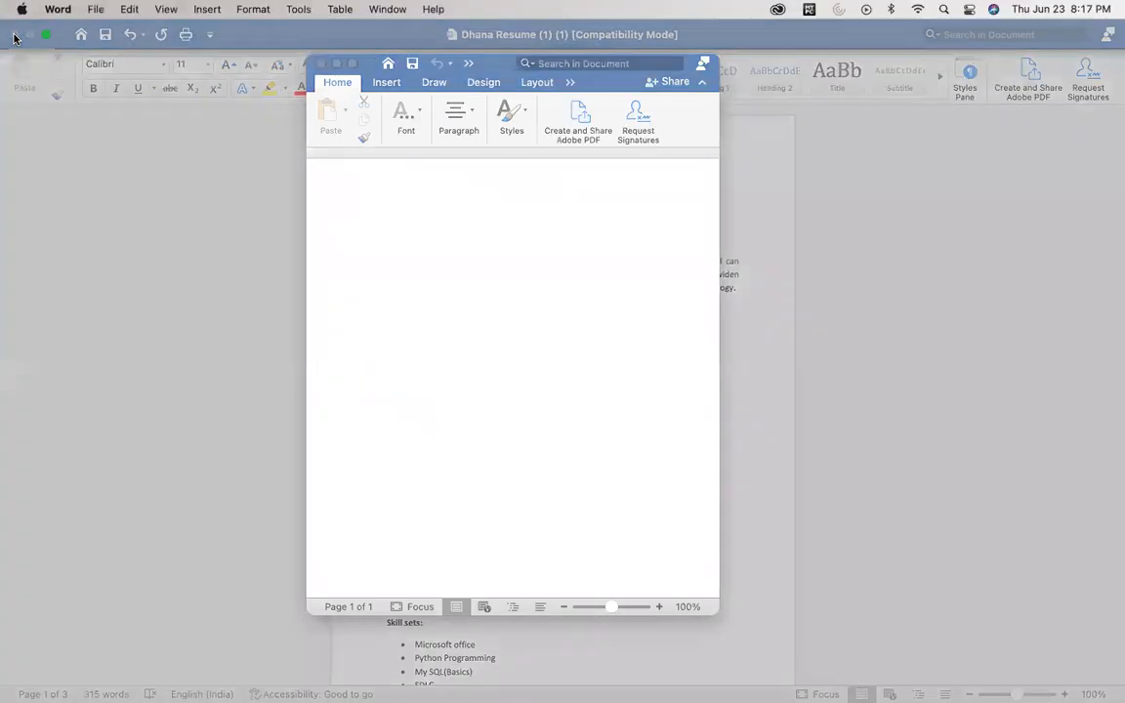
left_click(352, 68)
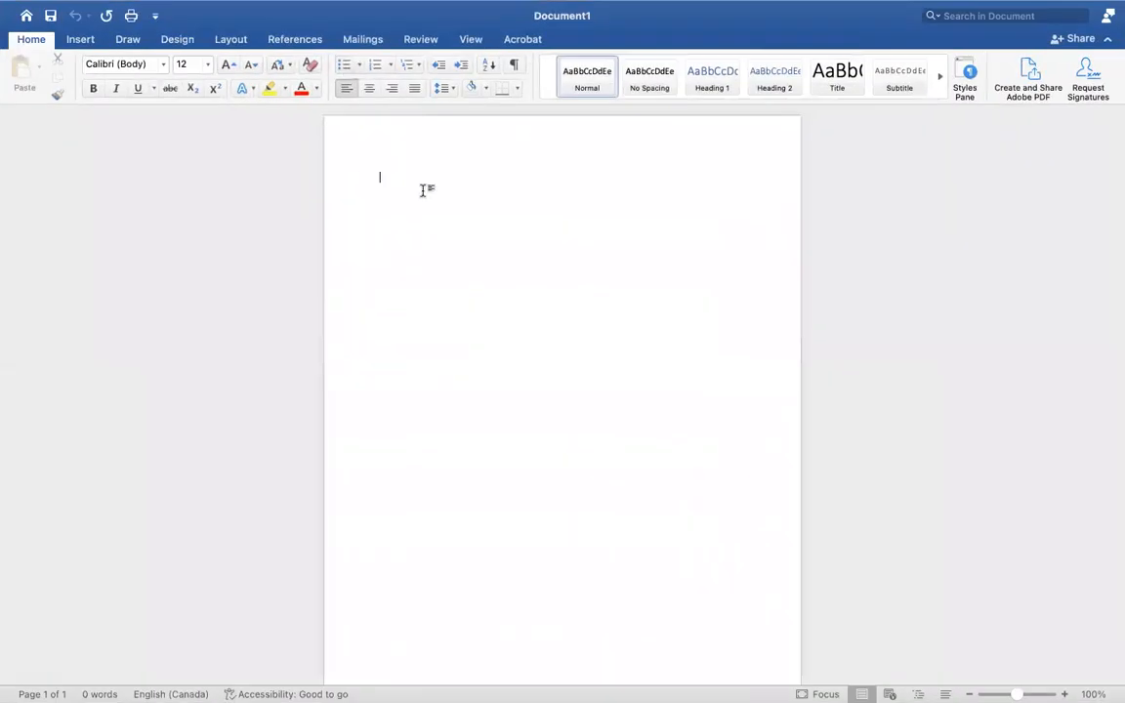
Write the task line "1.Display product category and sales" in the blank document
type("1")
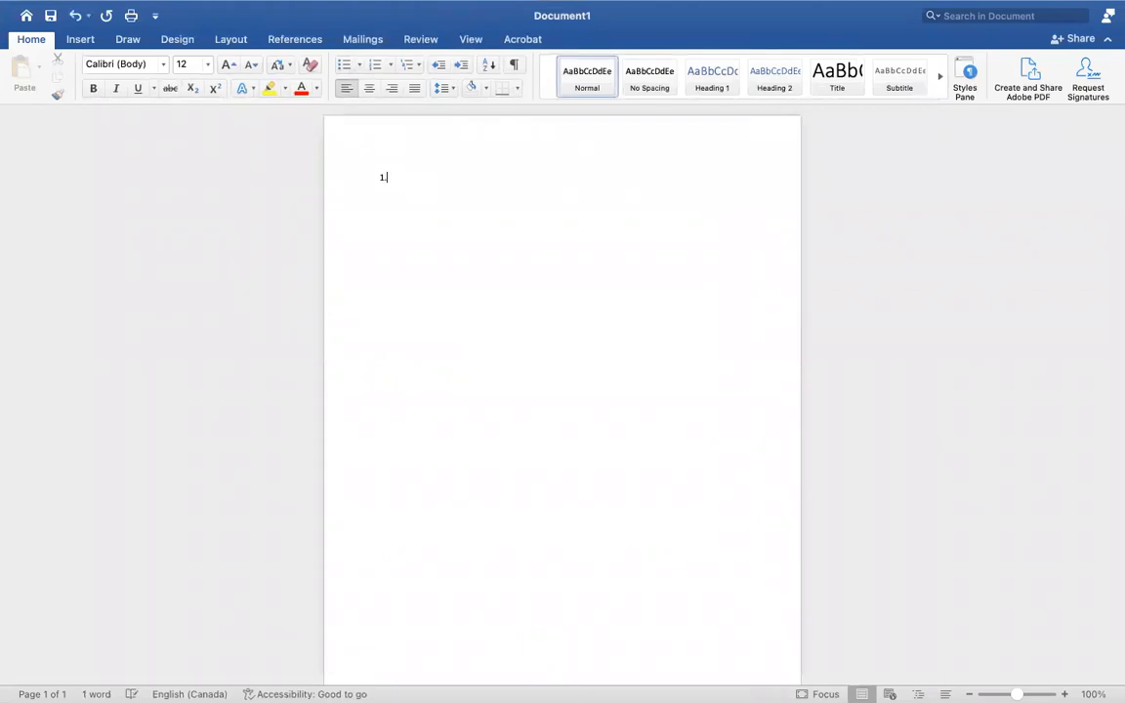
left_click(207, 67)
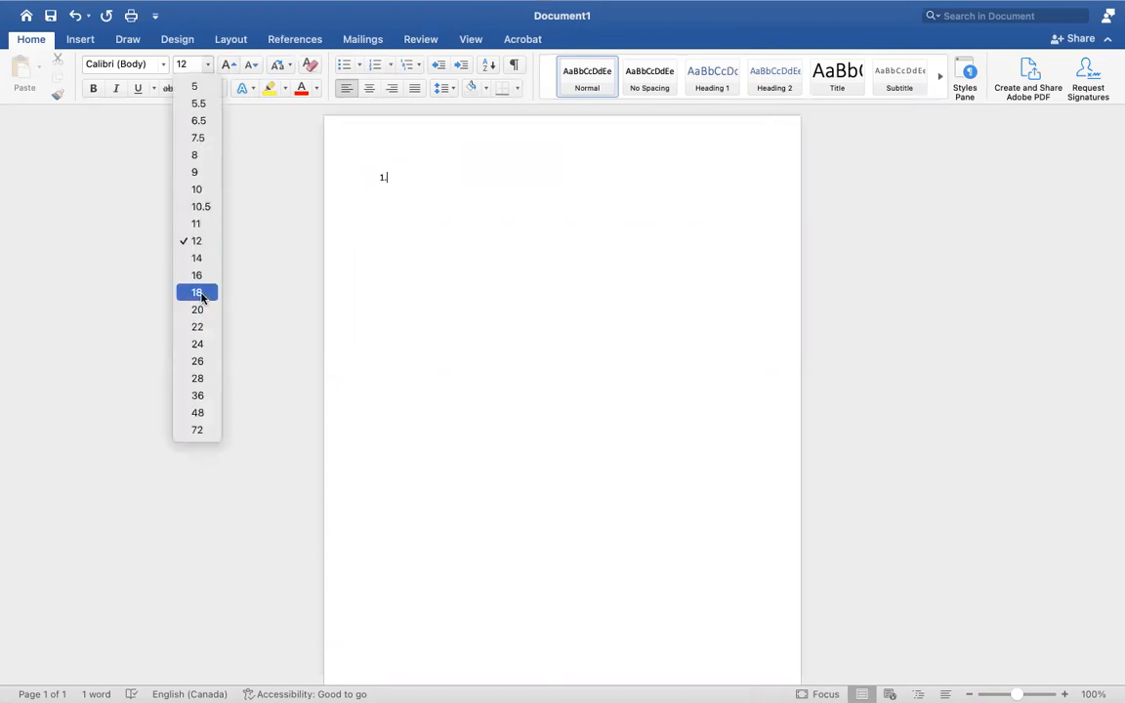
left_click(202, 293)
type("Disp")
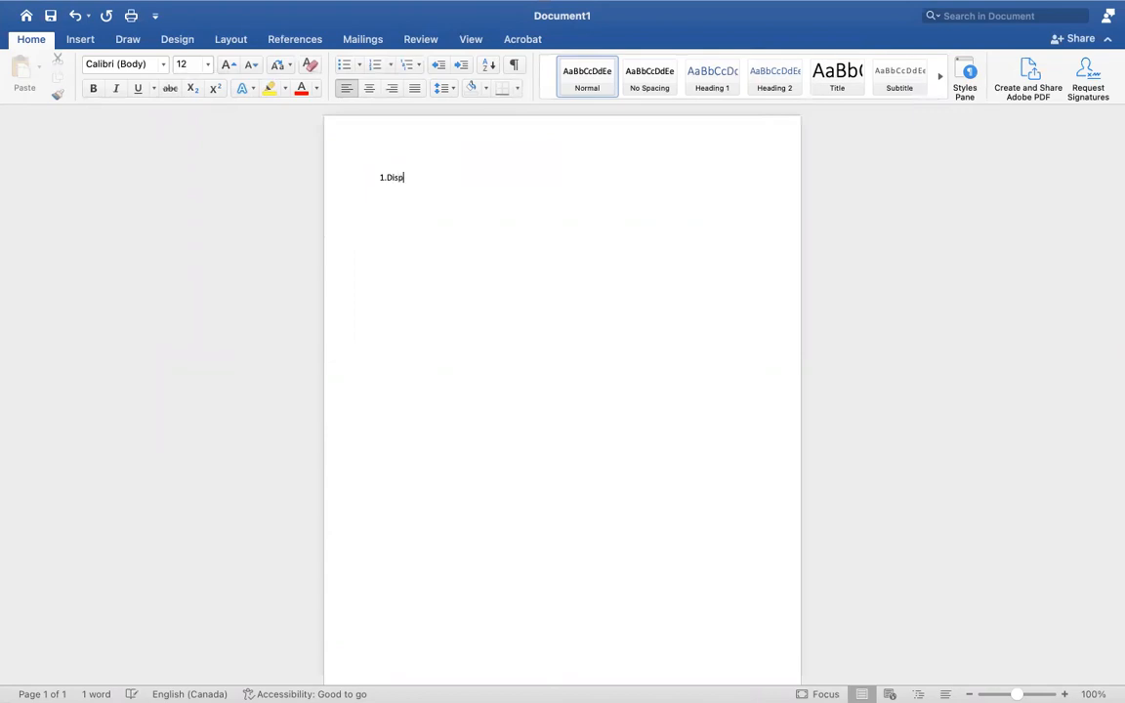
type("lay prod")
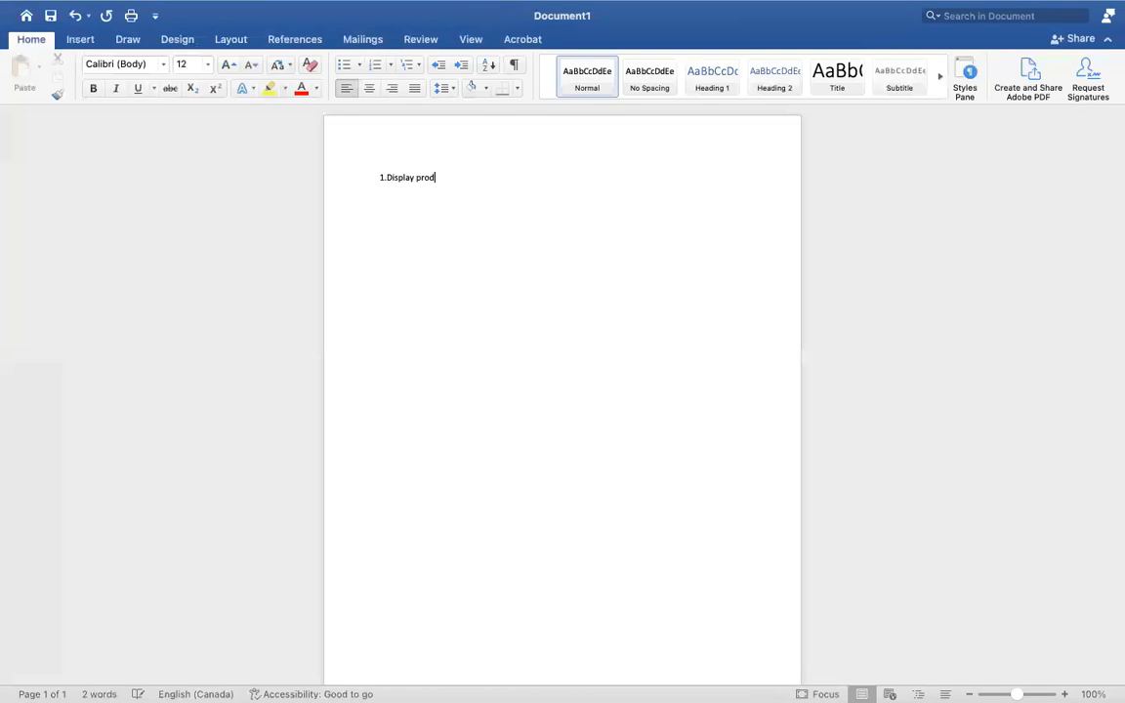
type("uct category and")
Set the font size of all the document's text to 22
key("super+a")
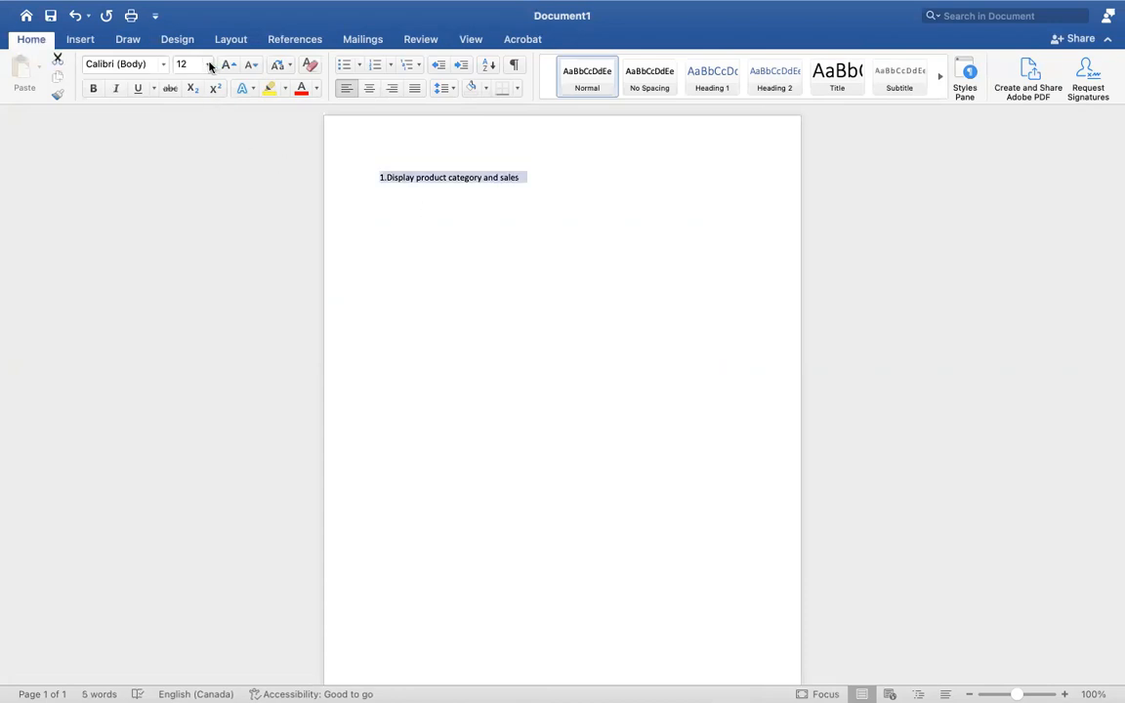
left_click(209, 65)
left_click(199, 334)
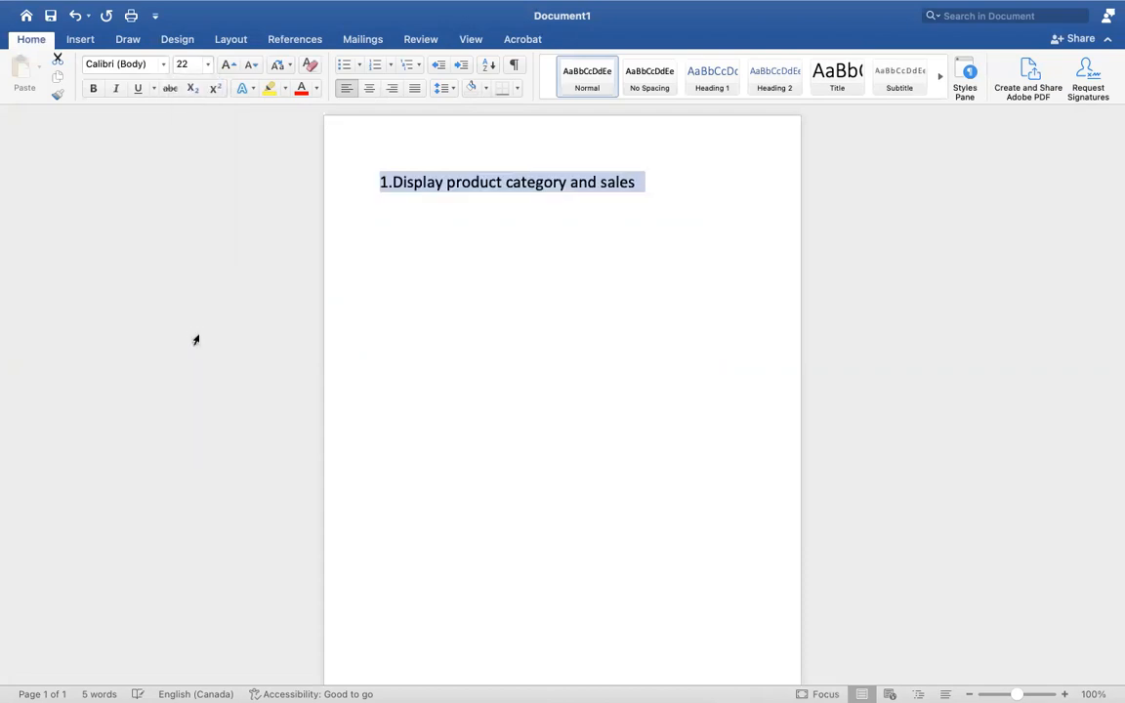
left_click(686, 218)
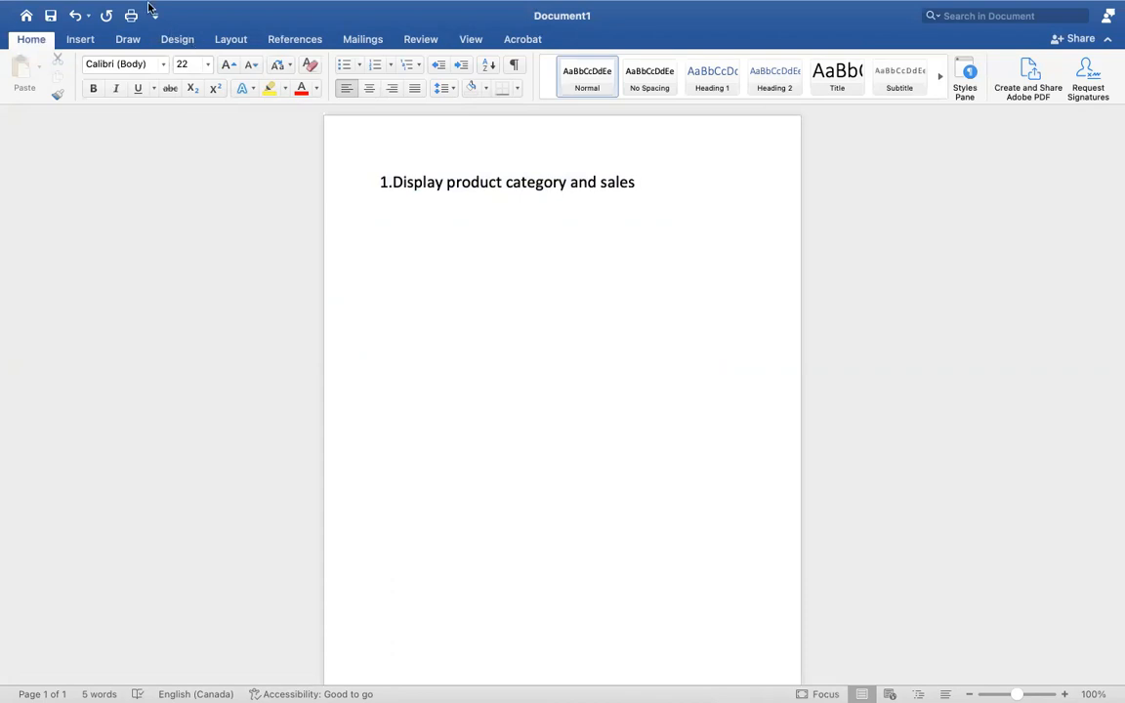
Take the Word document out of full screen and minimize it to return to the Tableau worksheet
mouse_move(105, 14)
left_click(46, 34)
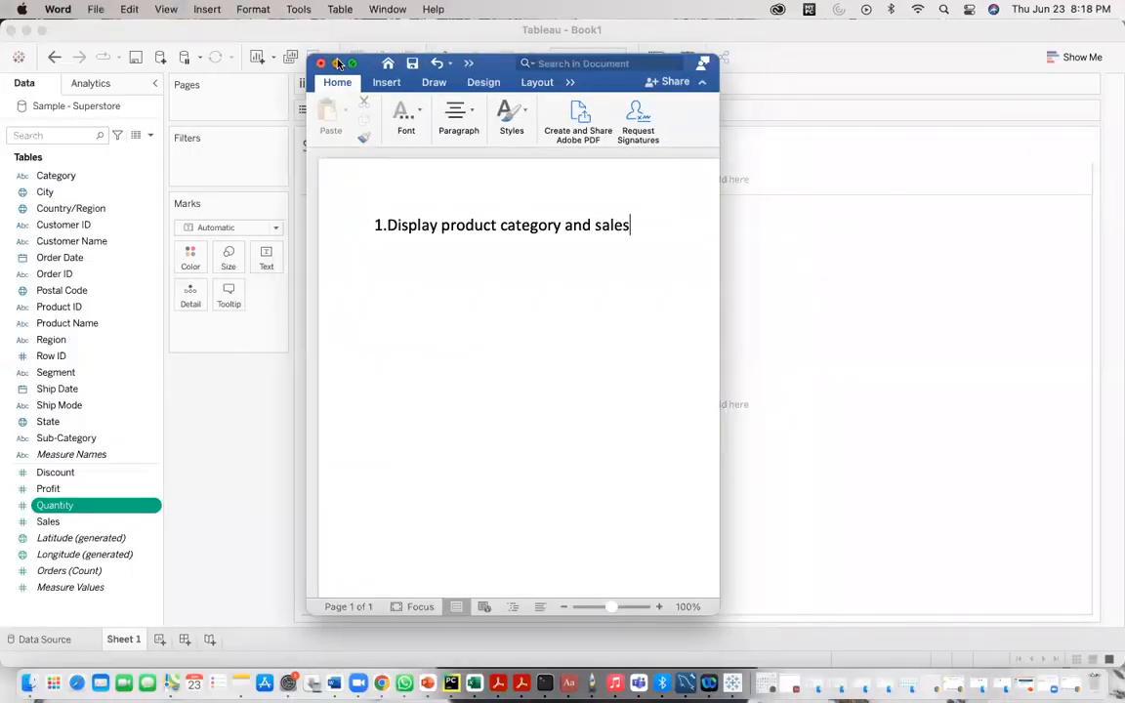
left_click(339, 63)
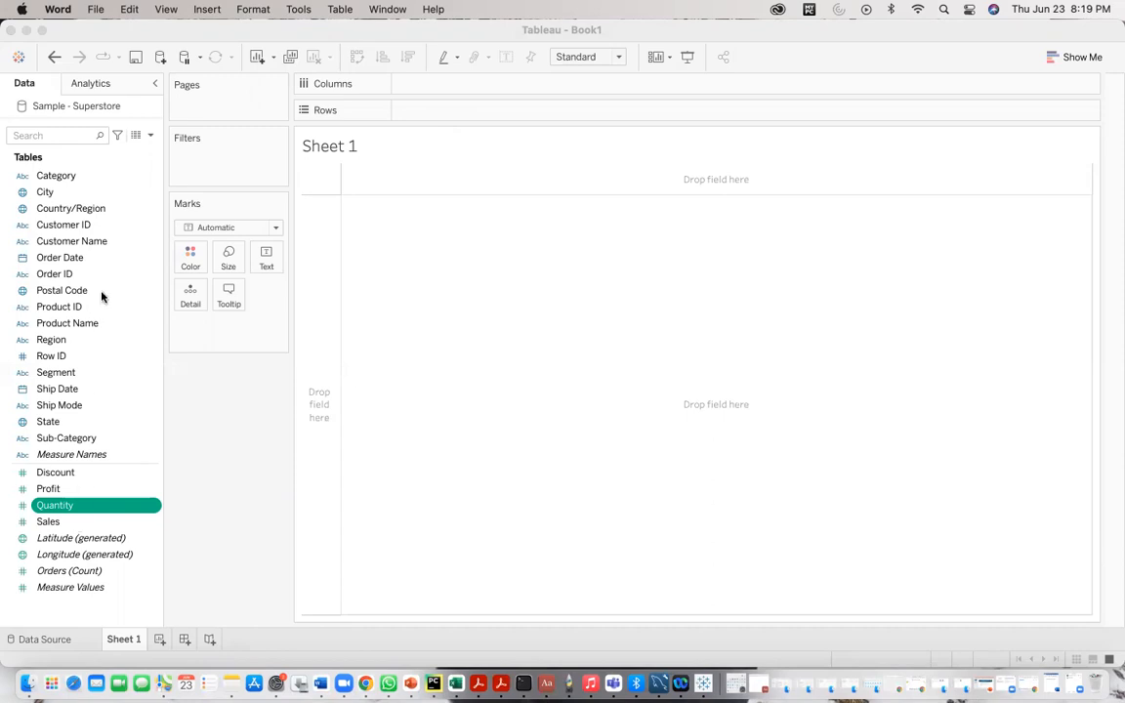
Build a chart of sales by category with Category on Rows and Sales on Columns
left_click(90, 178)
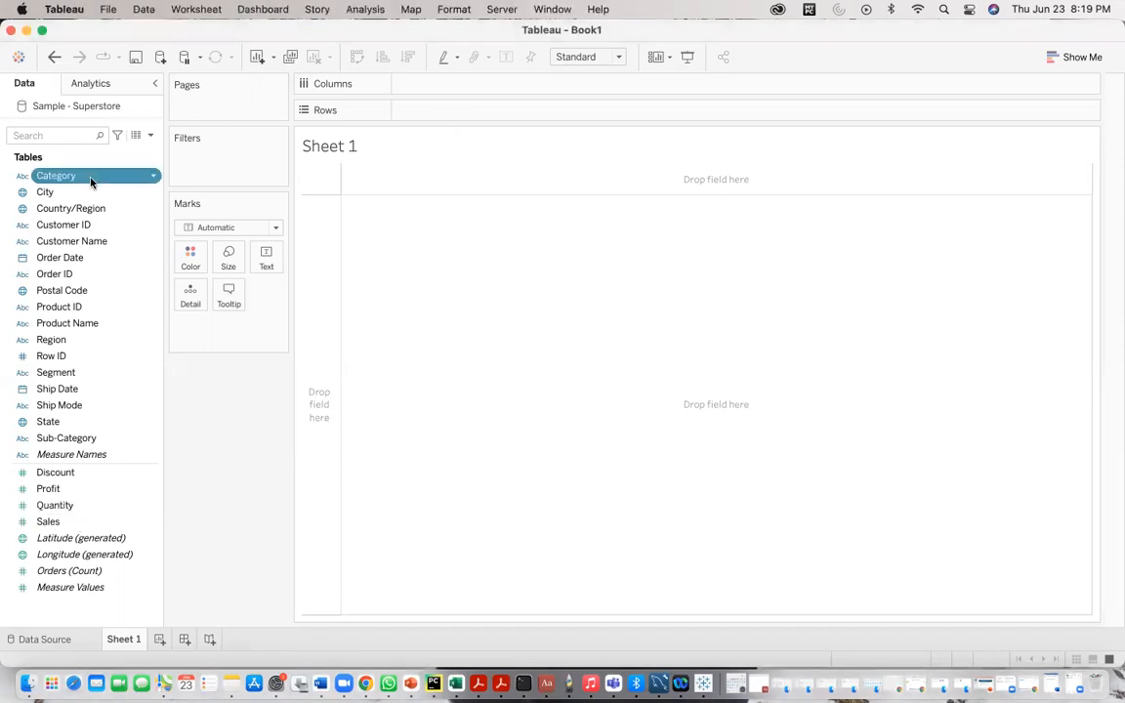
left_click_drag(91, 177, 460, 112)
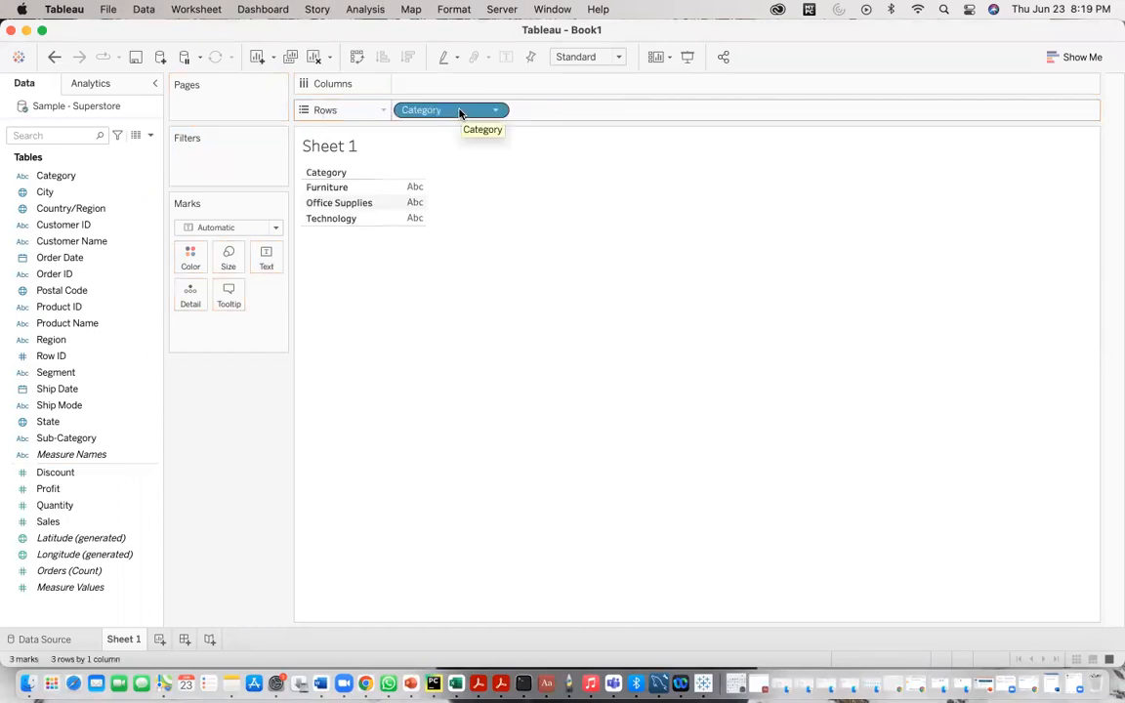
left_click_drag(73, 525, 440, 84)
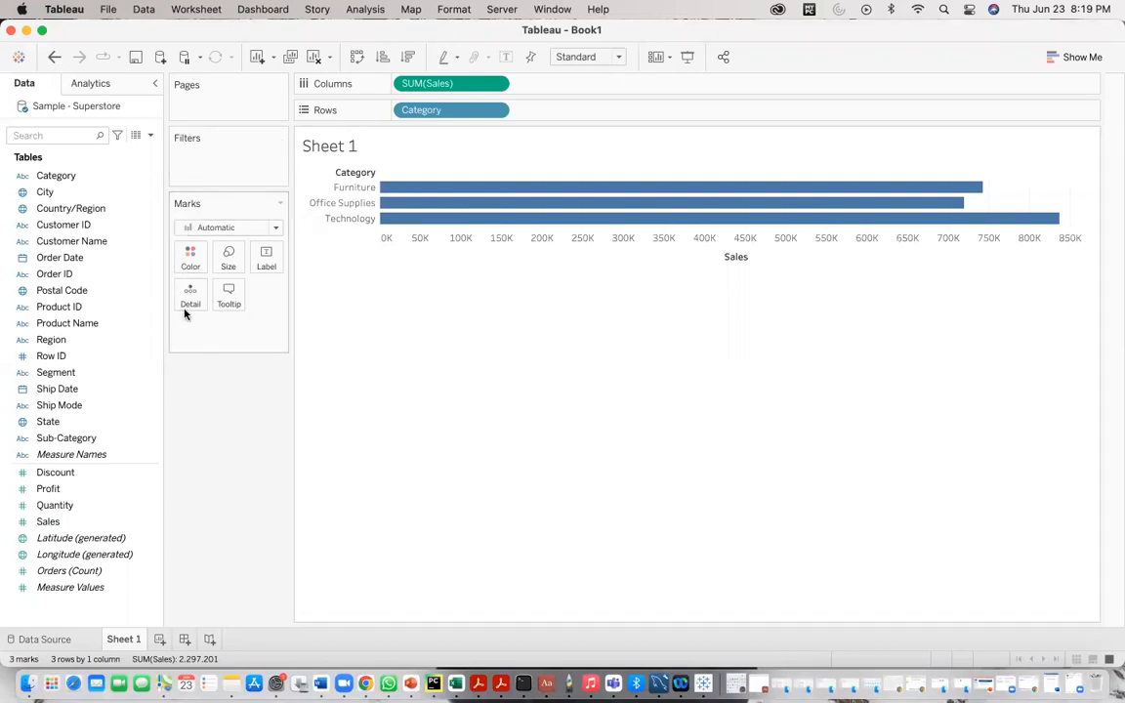
Try the Line and Circle mark types on the sales by category chart
left_click(276, 230)
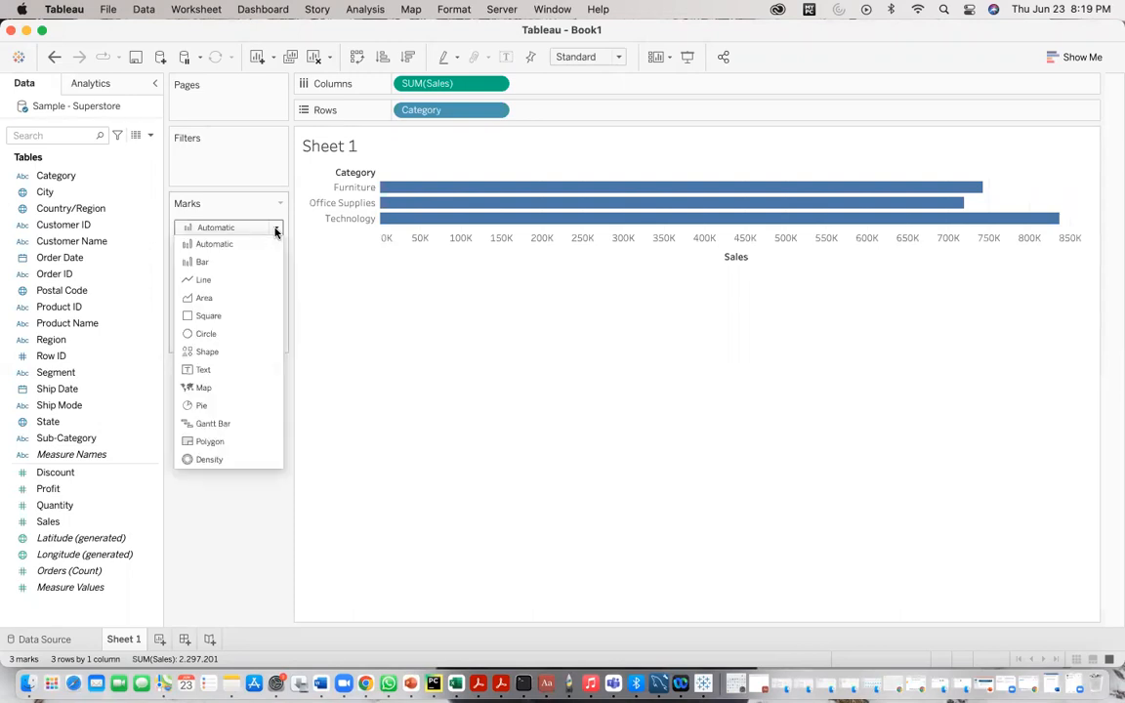
left_click(241, 281)
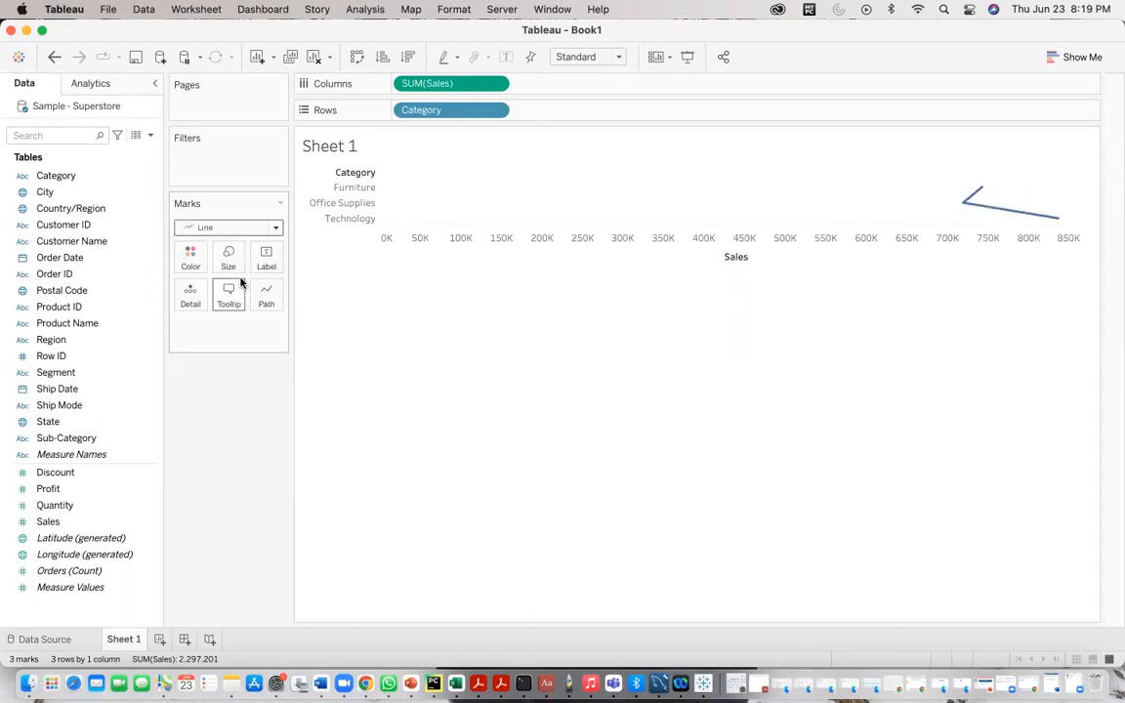
left_click(276, 230)
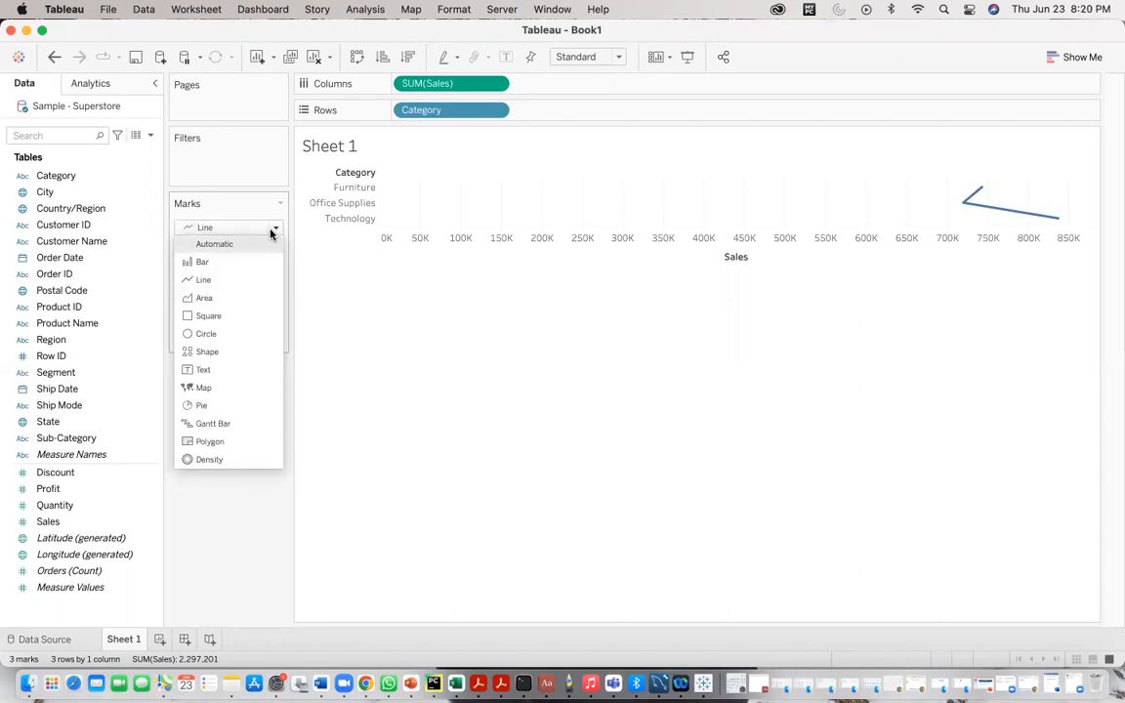
left_click(213, 334)
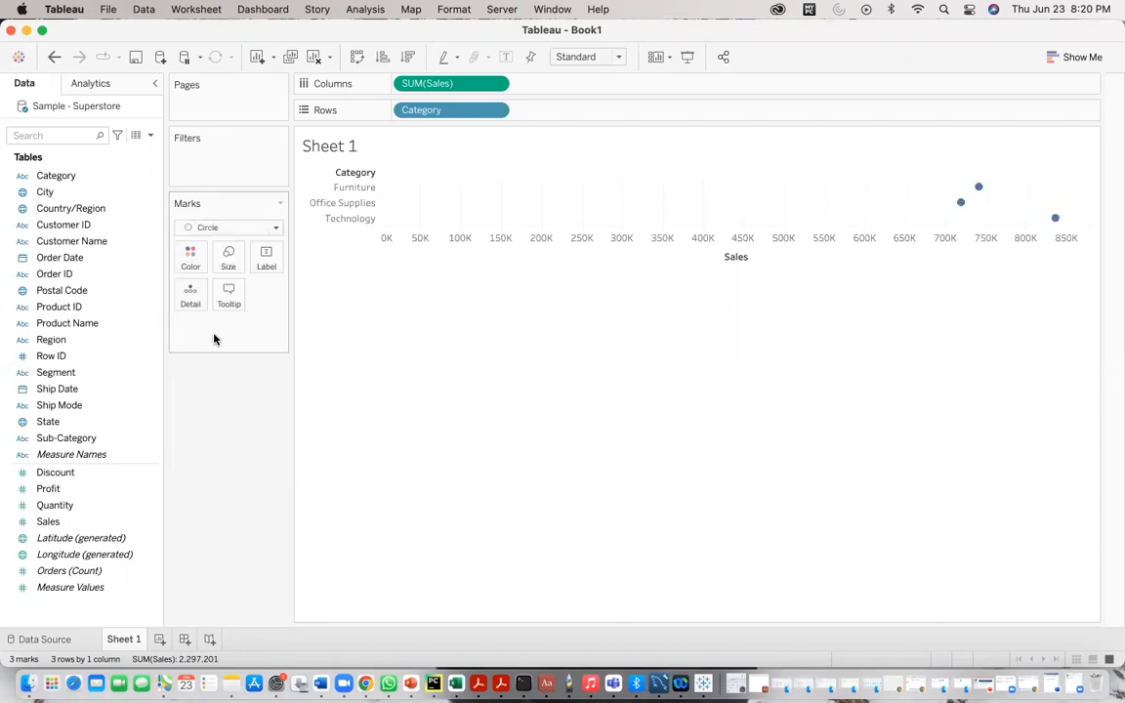
Set the chart's mark type to Bar and sort the categories by sales, trying ascending before settling on descending order
left_click(272, 227)
left_click(231, 259)
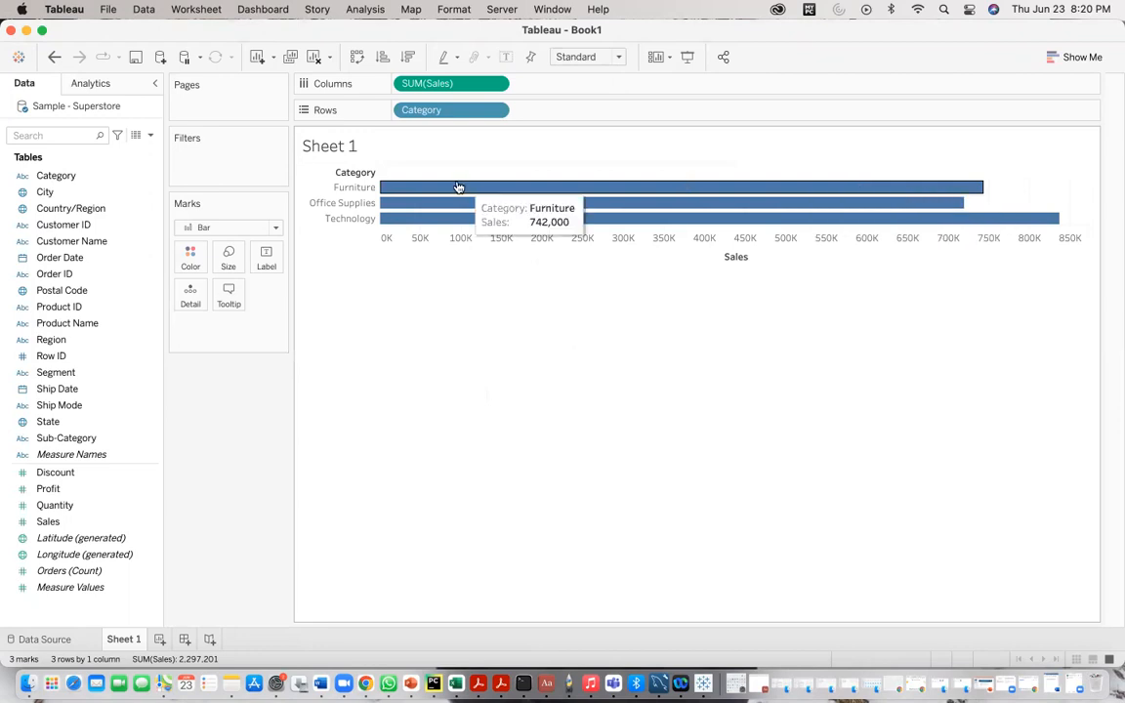
left_click(379, 63)
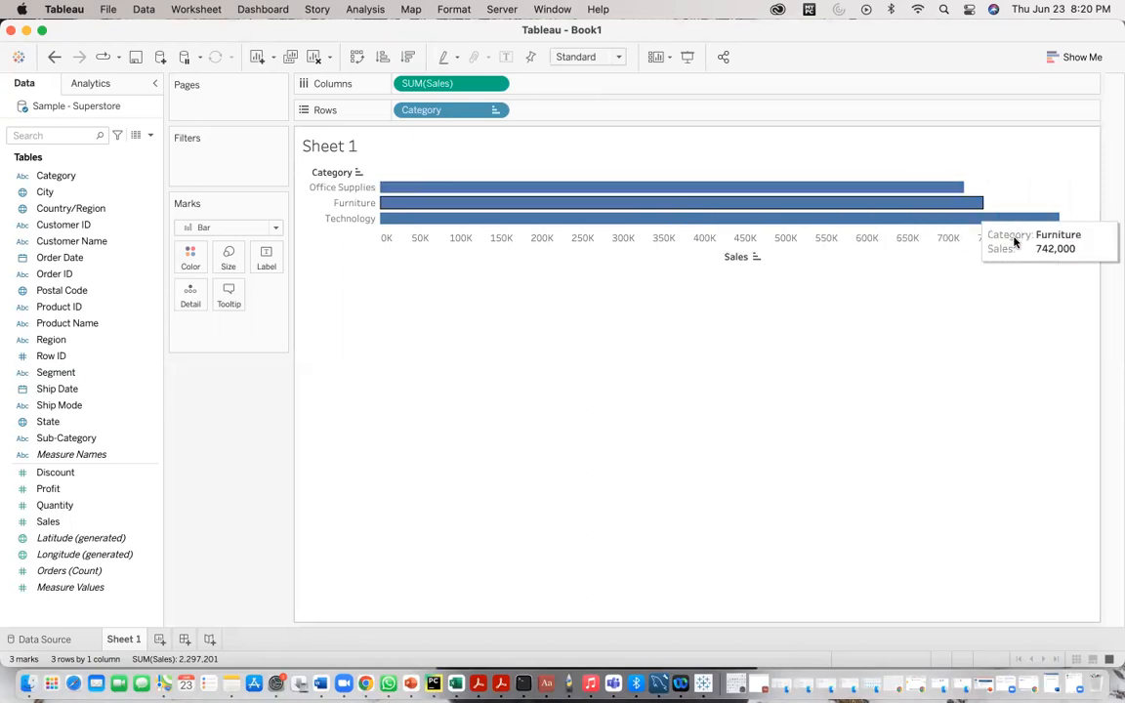
left_click(409, 57)
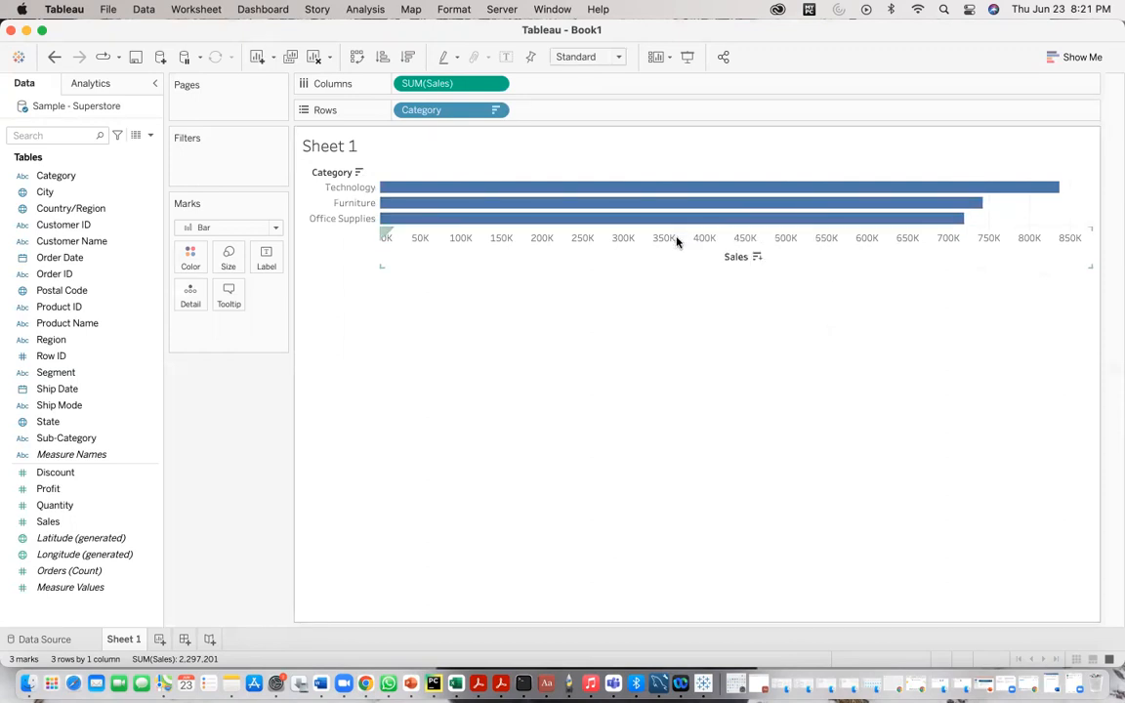
Show mark labels on the bars of the sales by category chart
left_click(267, 262)
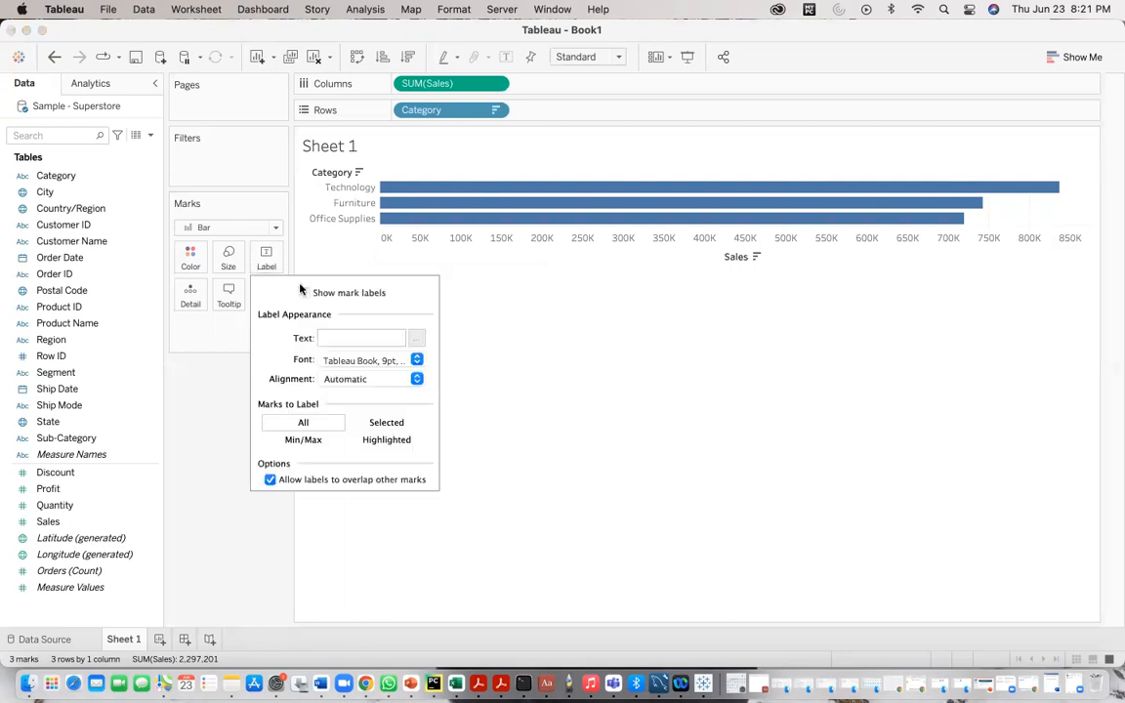
left_click(304, 294)
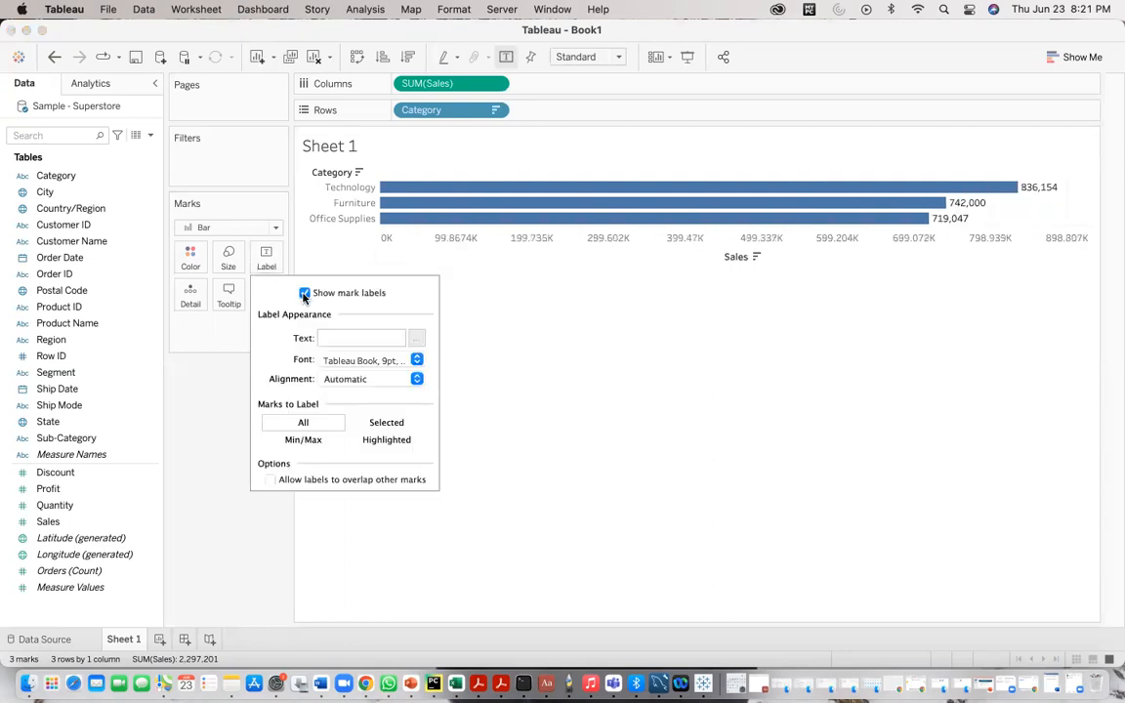
left_click(518, 390)
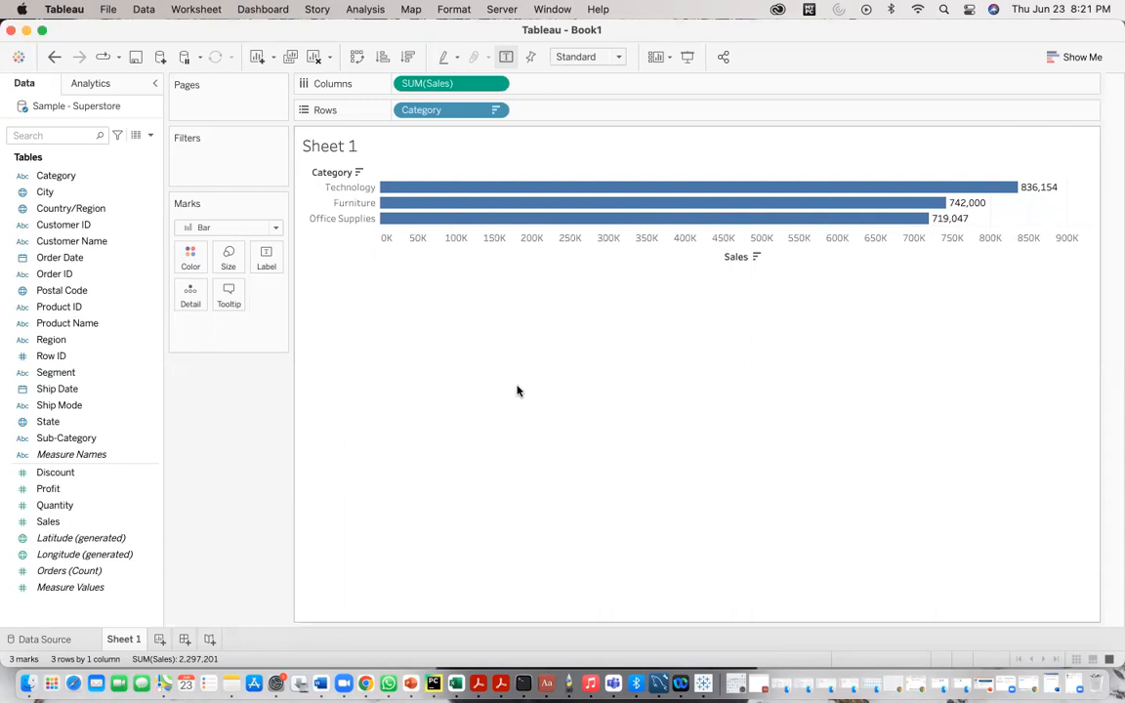
mouse_move(1037, 194)
mouse_move(964, 222)
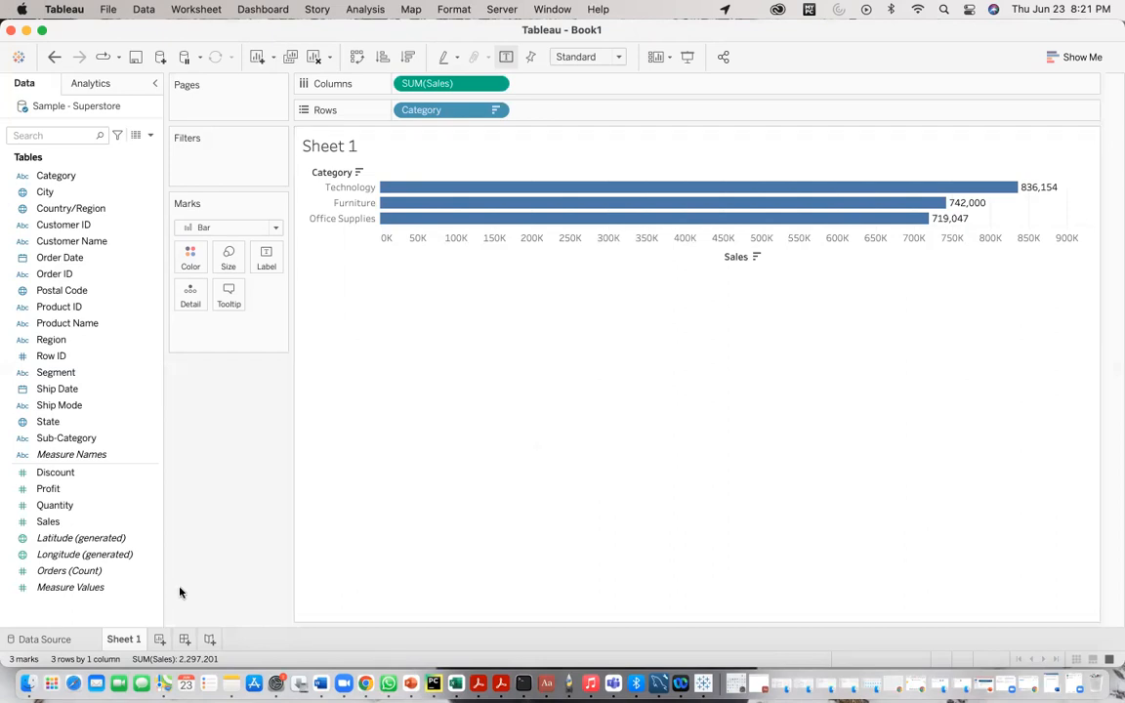
Add a new worksheet, and switch to Word, discarding the unsaved changes in the open resume document
left_click(160, 641)
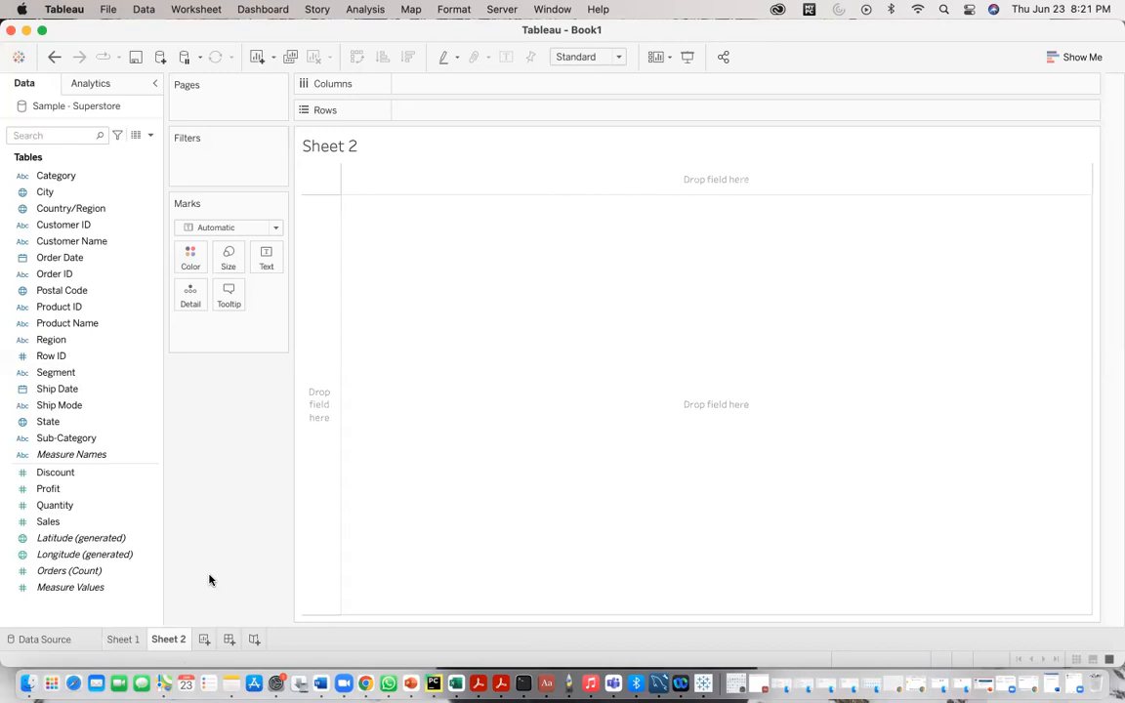
left_click(26, 33)
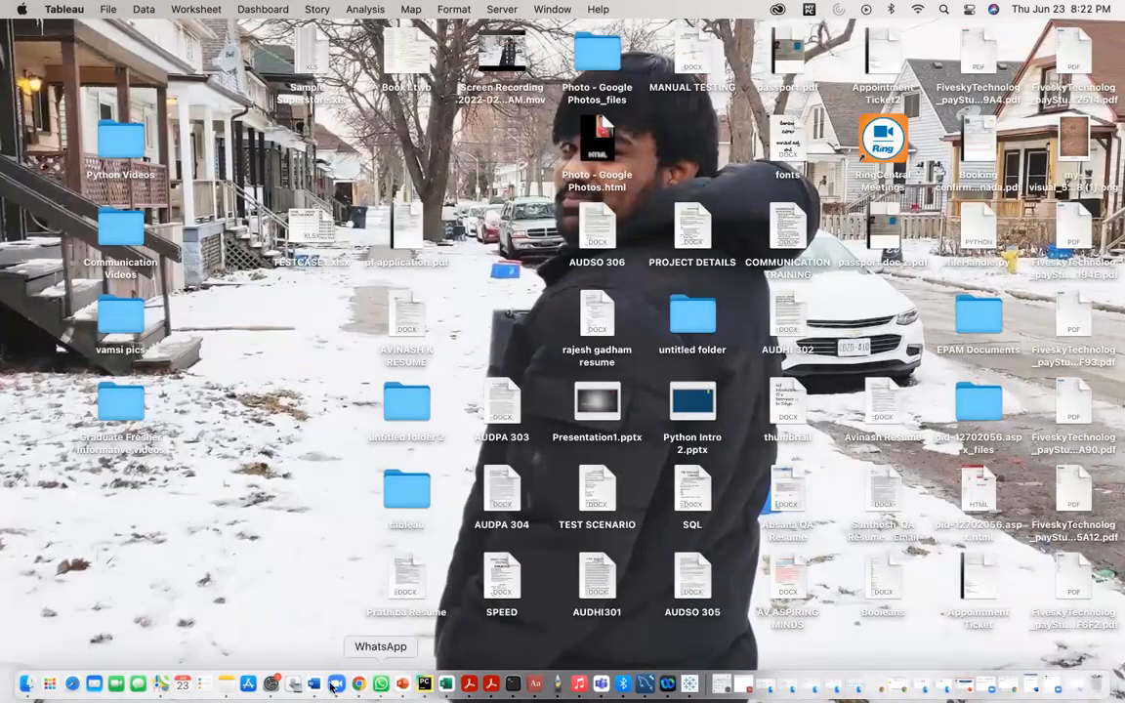
left_click(313, 684)
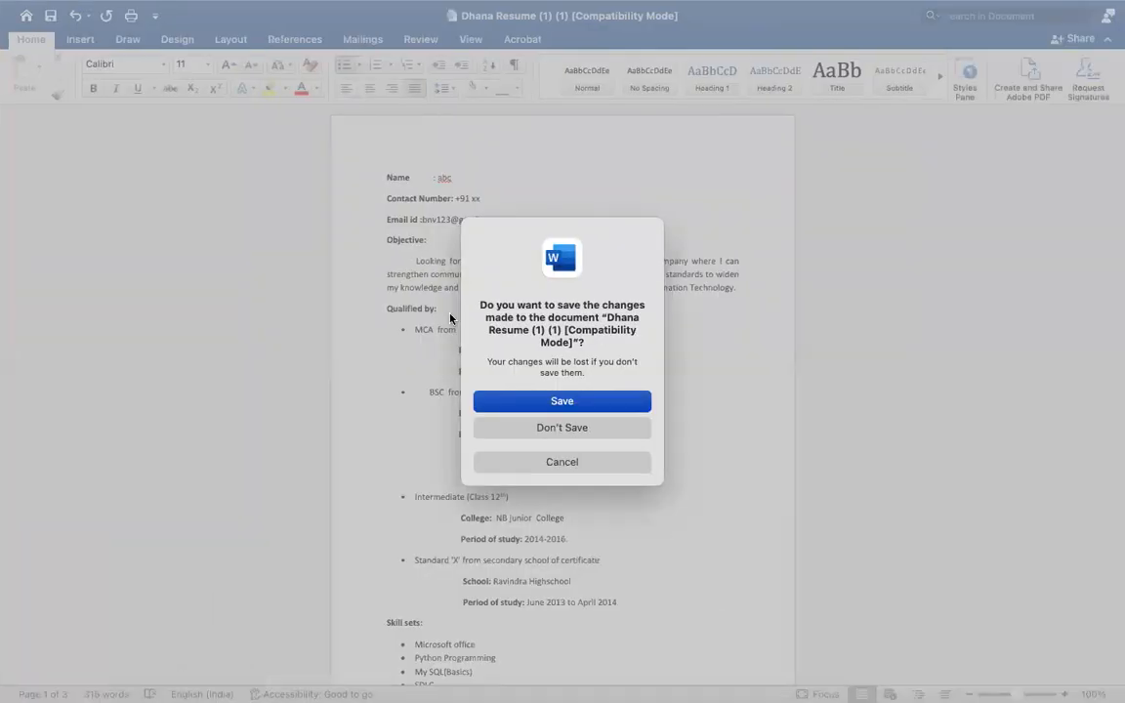
left_click(557, 430)
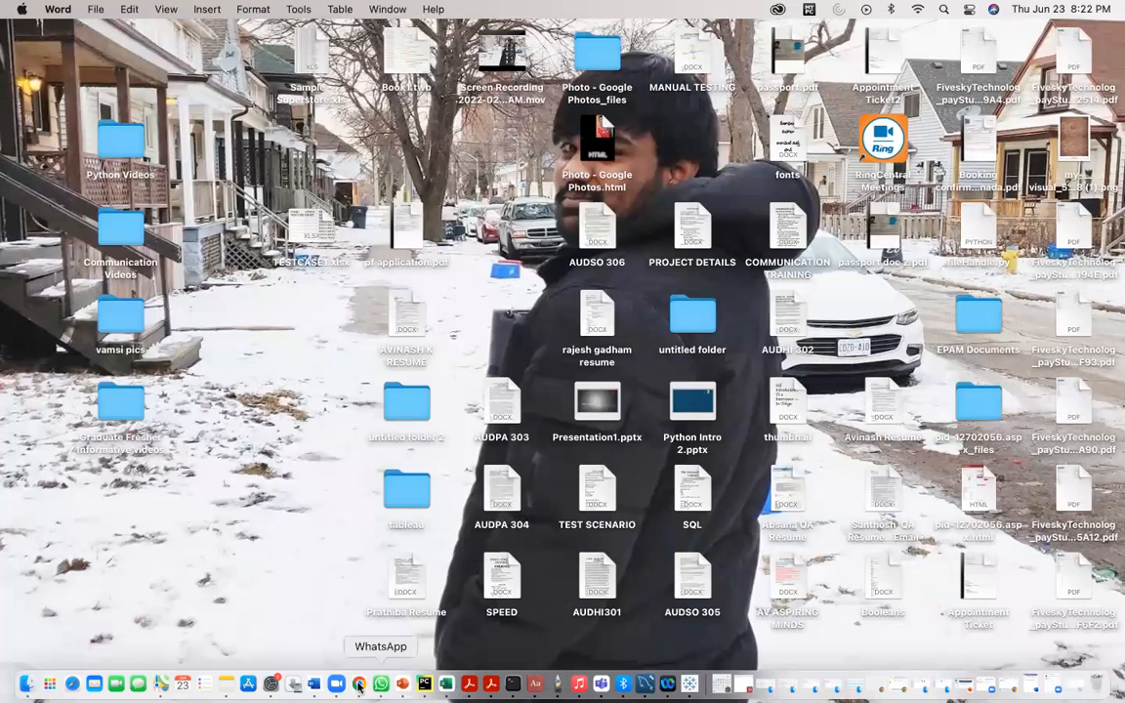
Add the task line "2. Display category wise profits" to the Word document and return to Tableau
left_click(313, 684)
key("Return")
type("2")
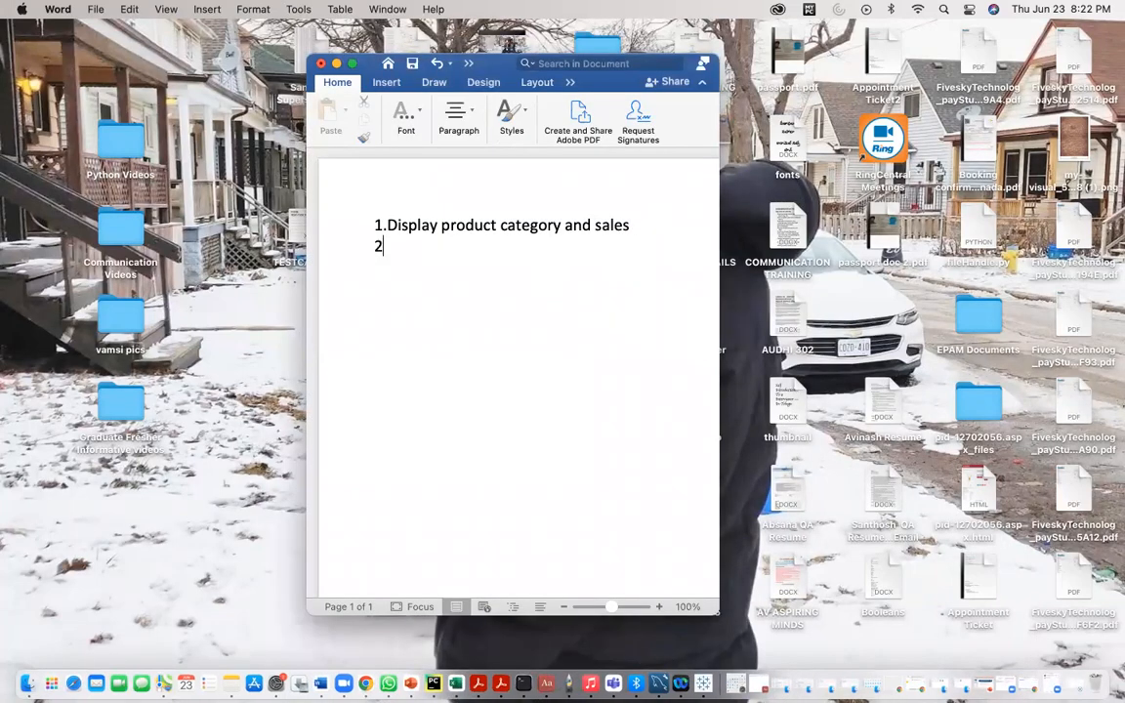
type(". Display category wise profits")
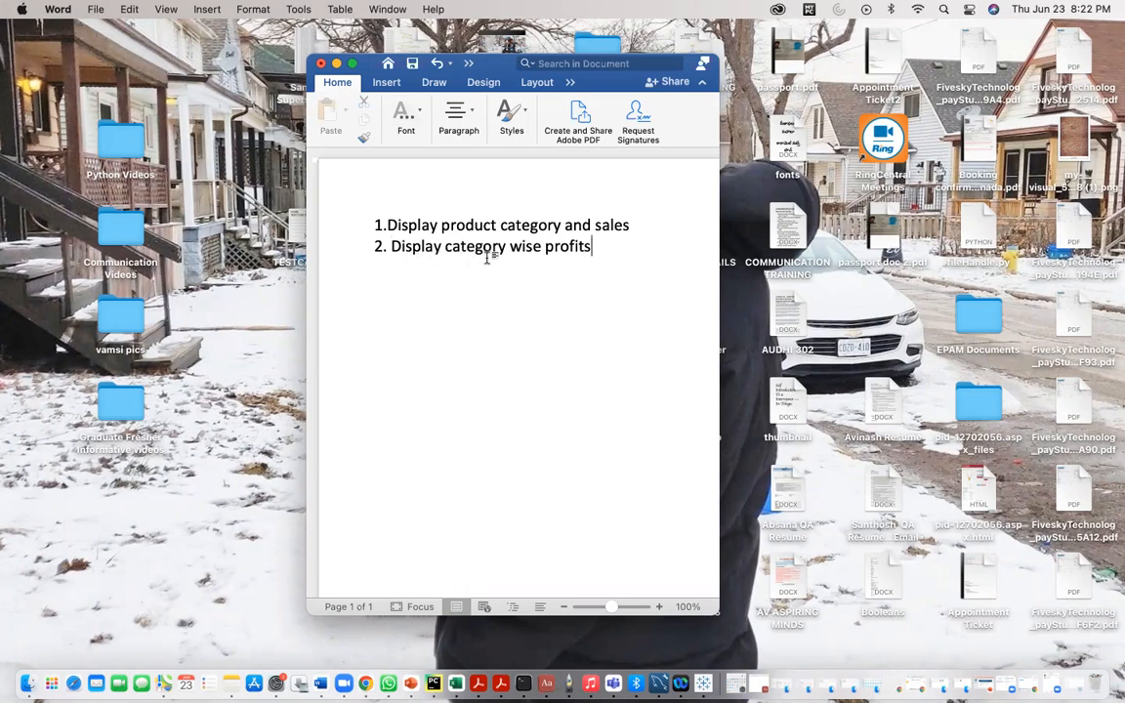
left_click(337, 63)
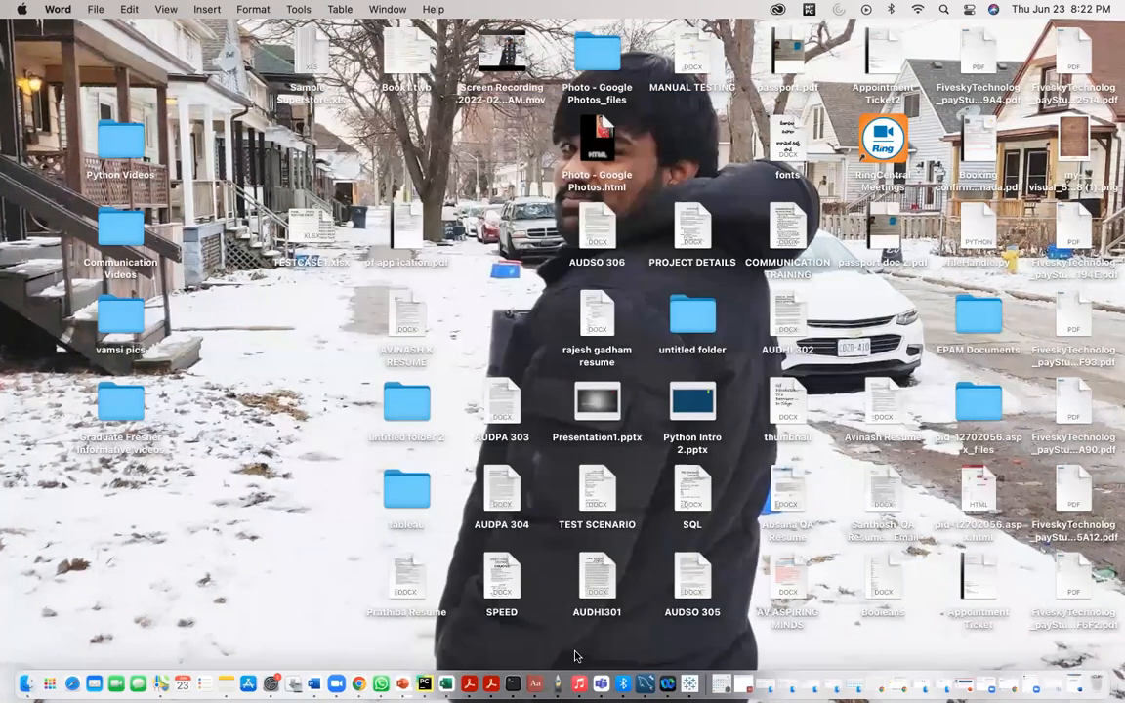
left_click(689, 684)
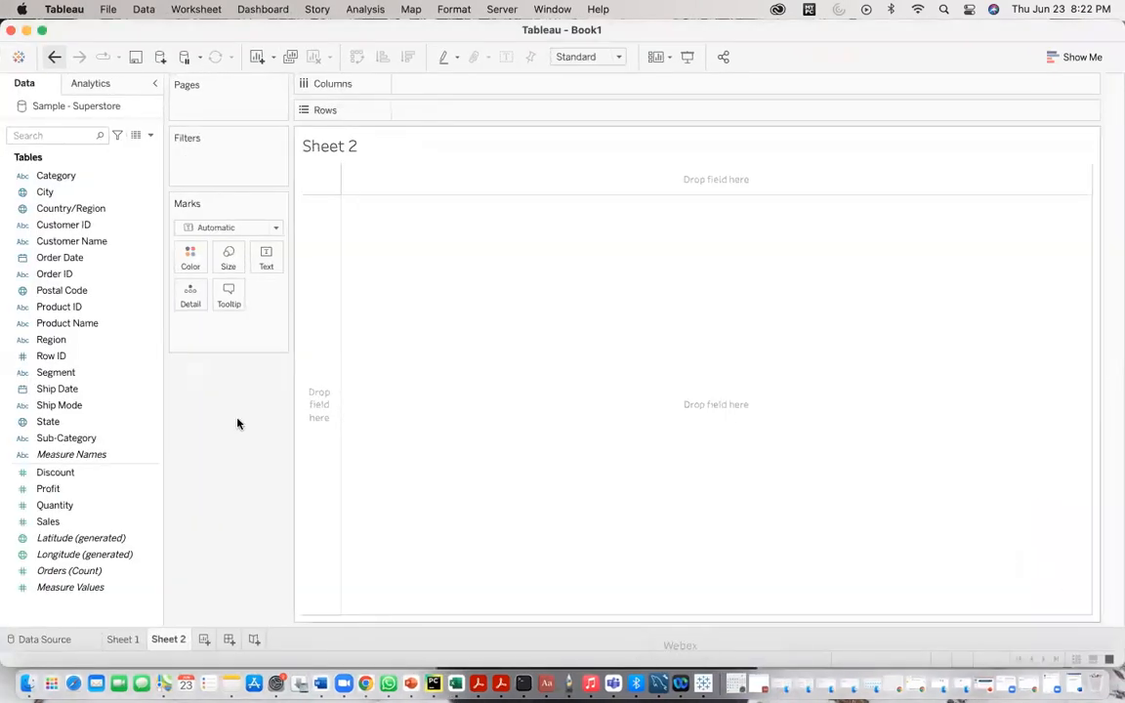
Build a chart of profit by category with Category on Rows and Profit on Columns
left_click(34, 208)
left_click(60, 177)
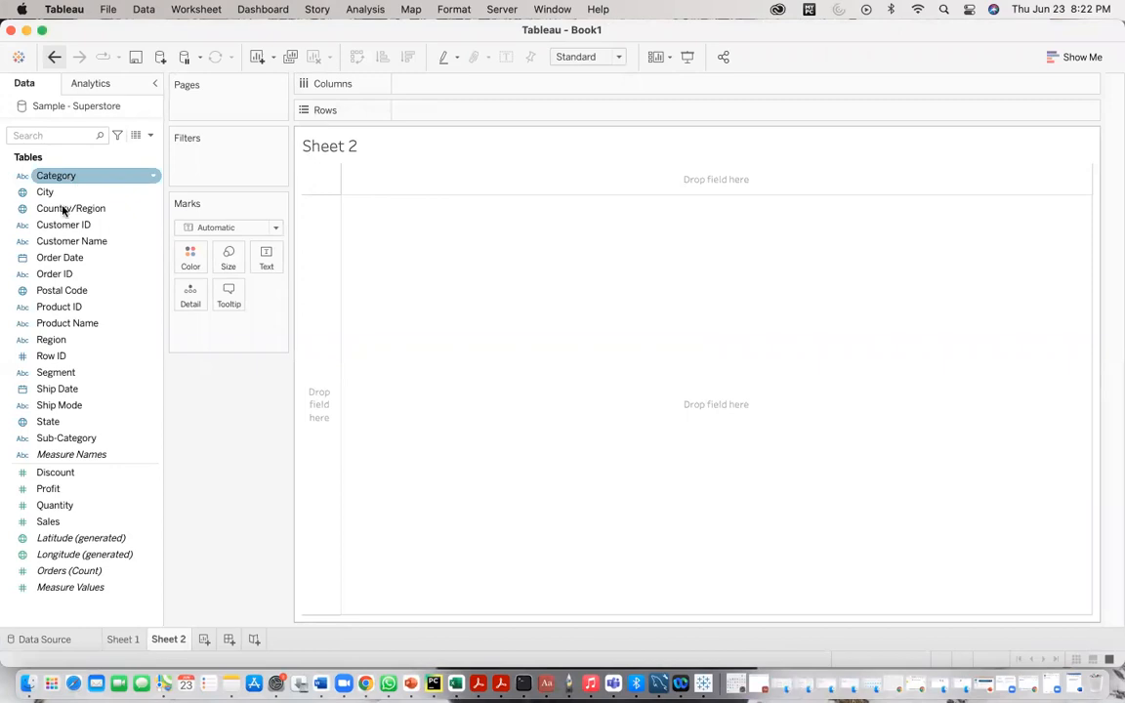
left_click(55, 488)
left_click(51, 339)
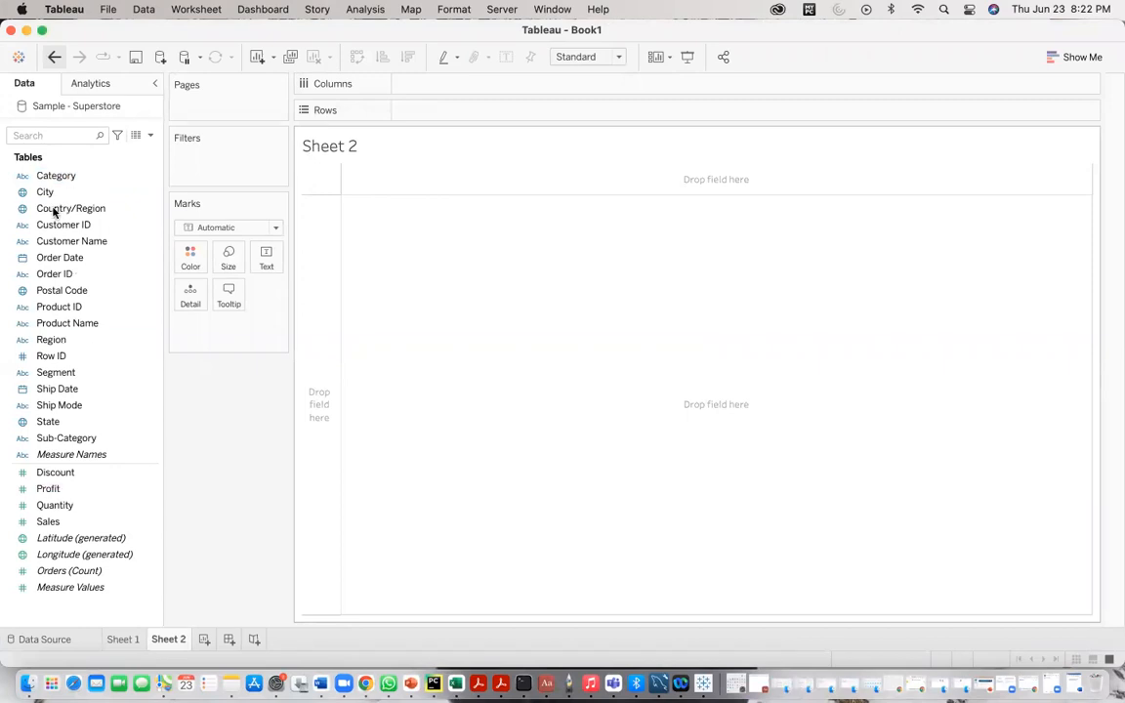
left_click(57, 176)
left_click_drag(71, 176, 434, 113)
left_click_drag(68, 489, 425, 86)
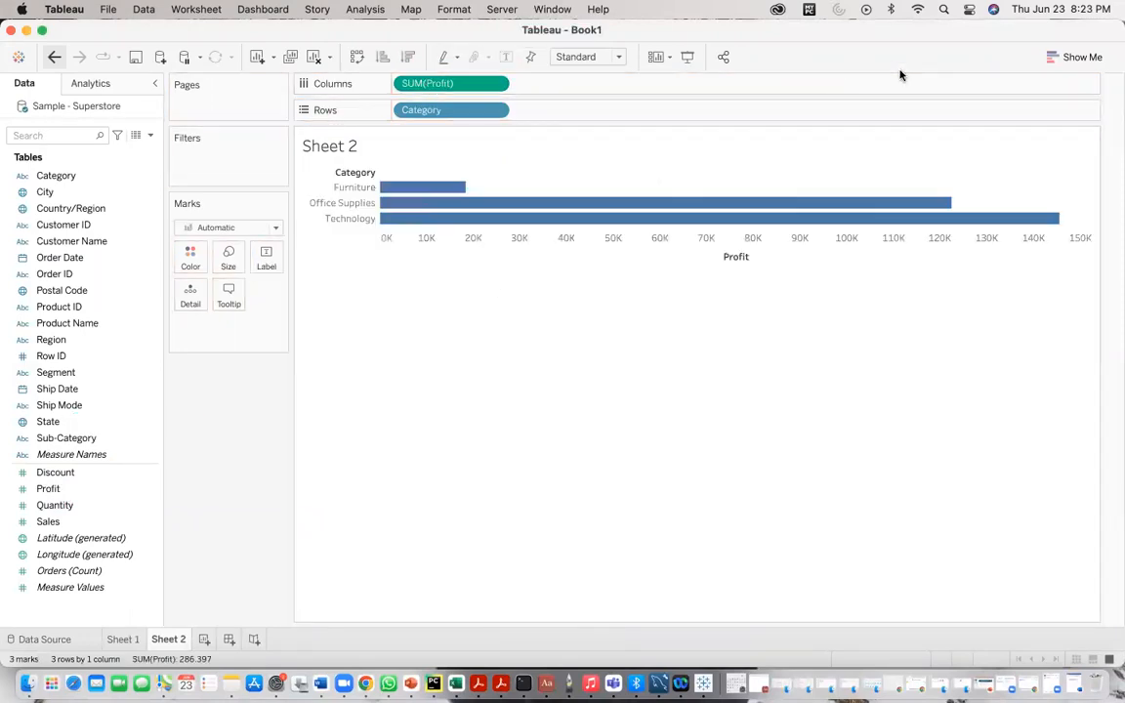
Show mark labels on the bars of the profit by category chart
mouse_move(892, 221)
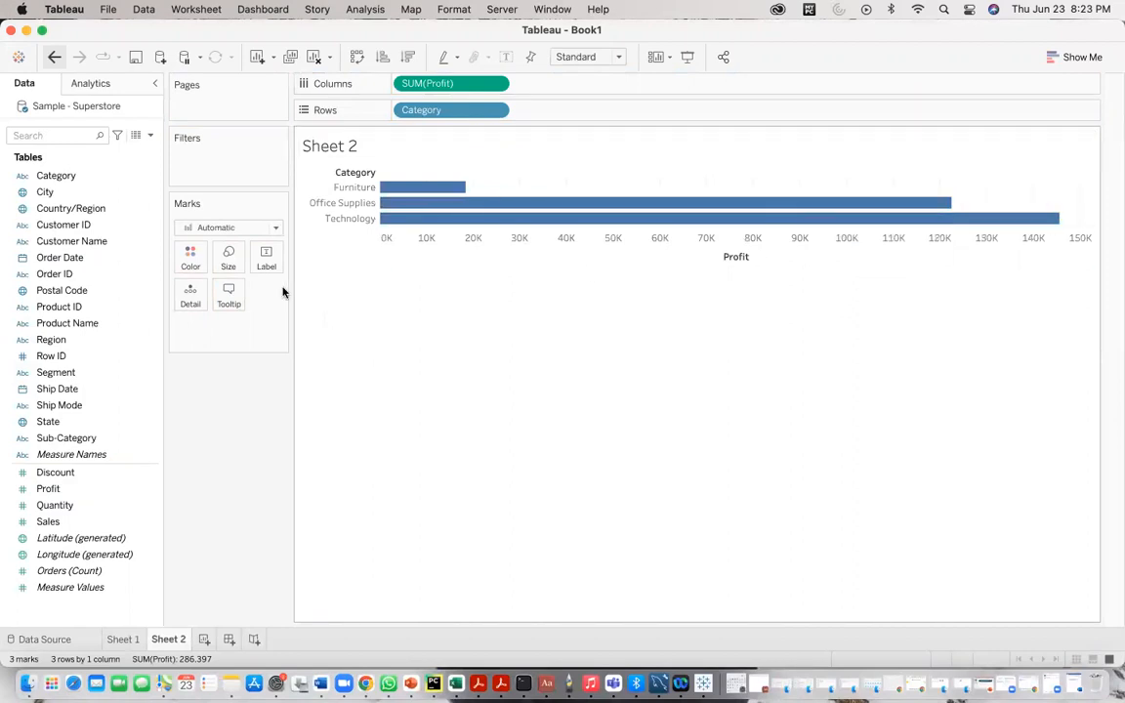
left_click(267, 262)
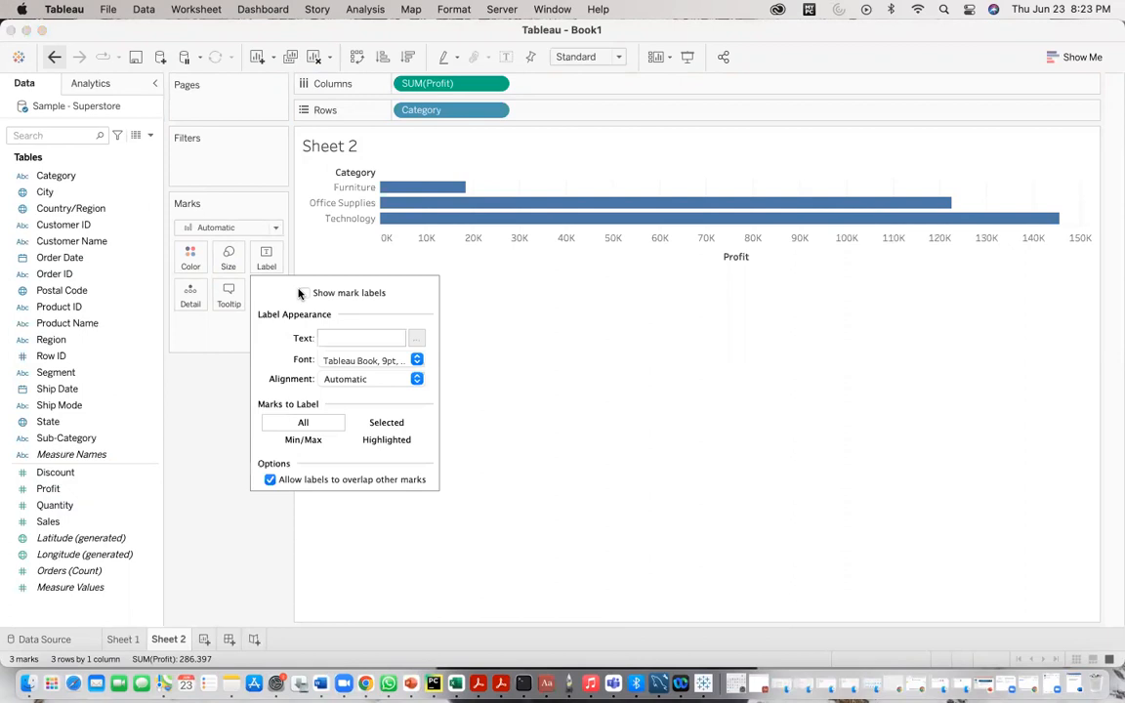
left_click(303, 293)
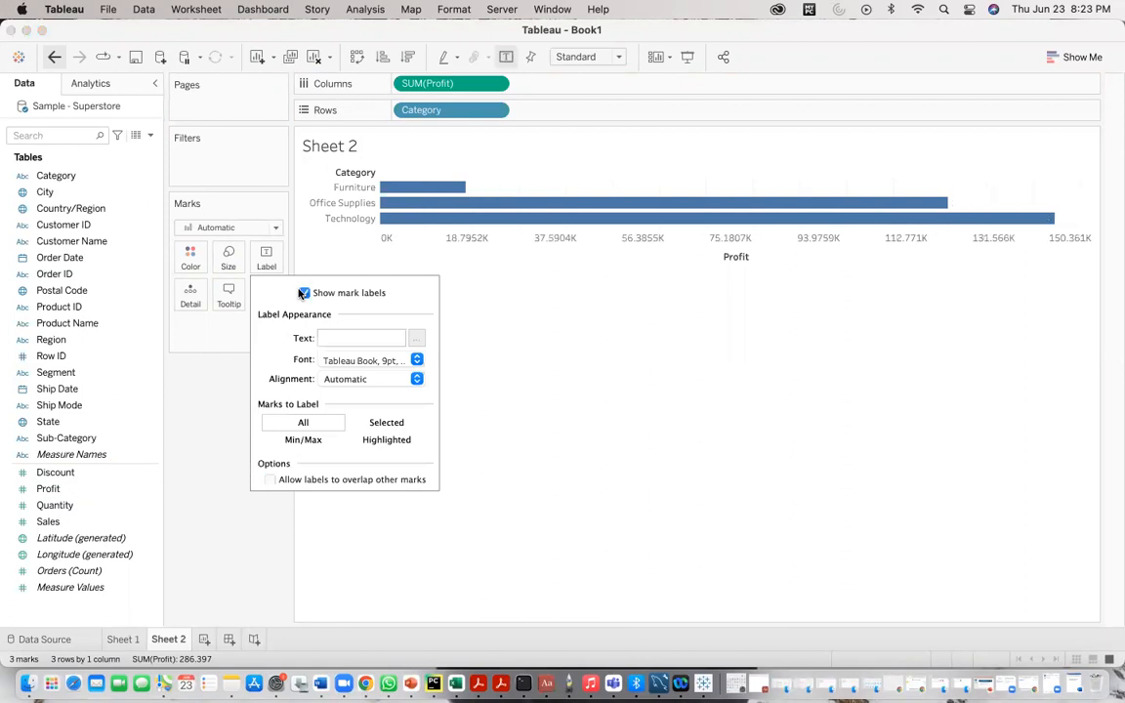
left_click(606, 330)
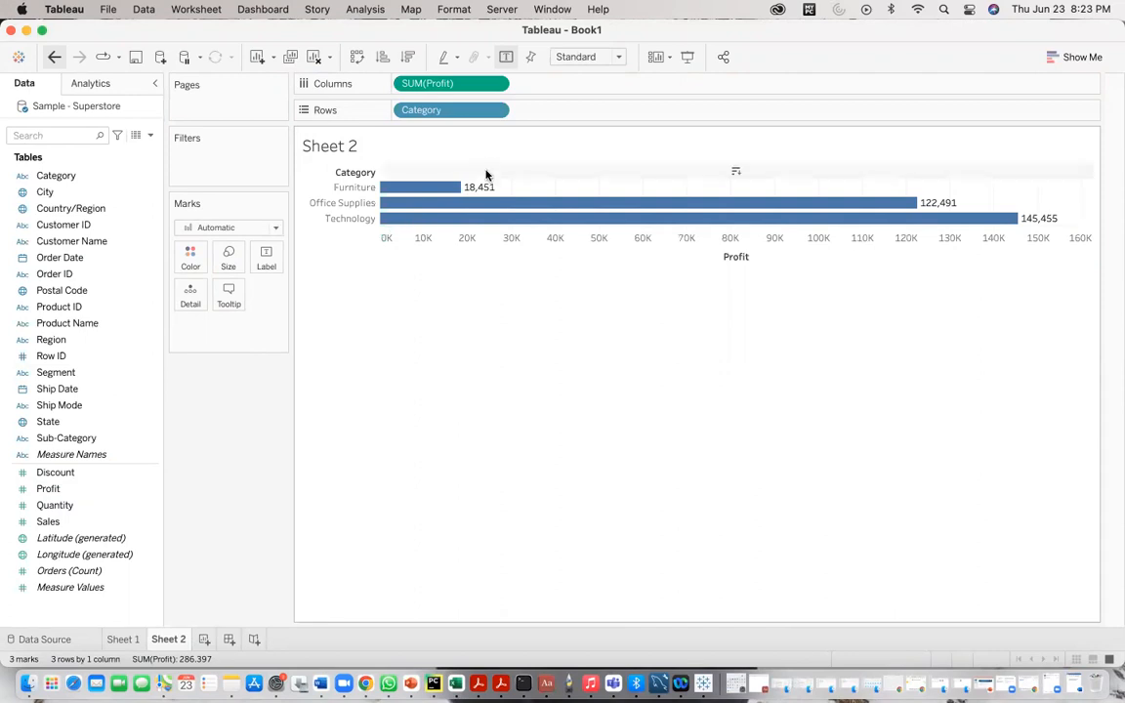
mouse_move(484, 192)
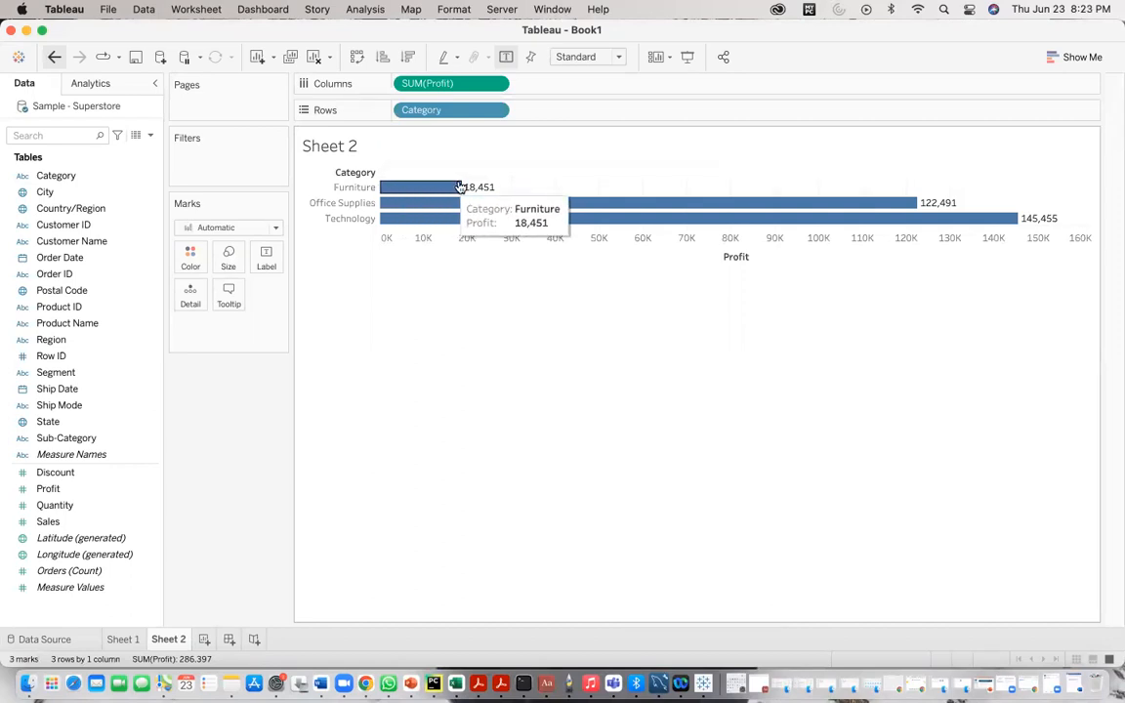
Set the horizontal alignment of the profit chart's mark labels to Center
left_click(265, 259)
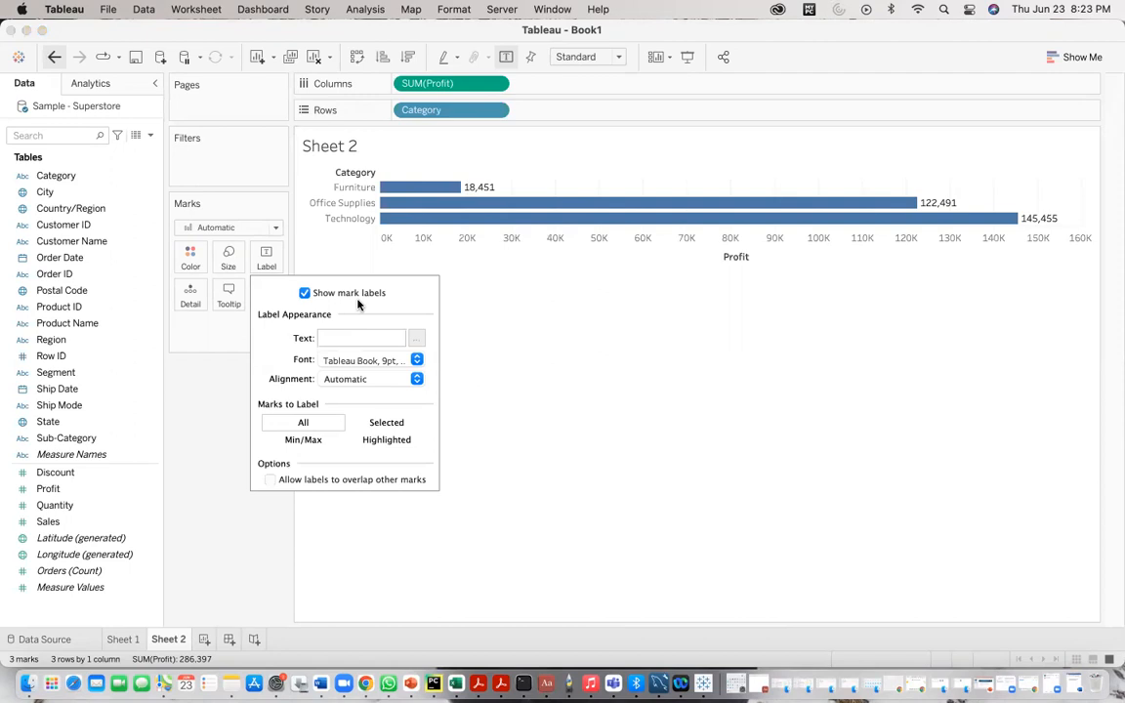
left_click(416, 379)
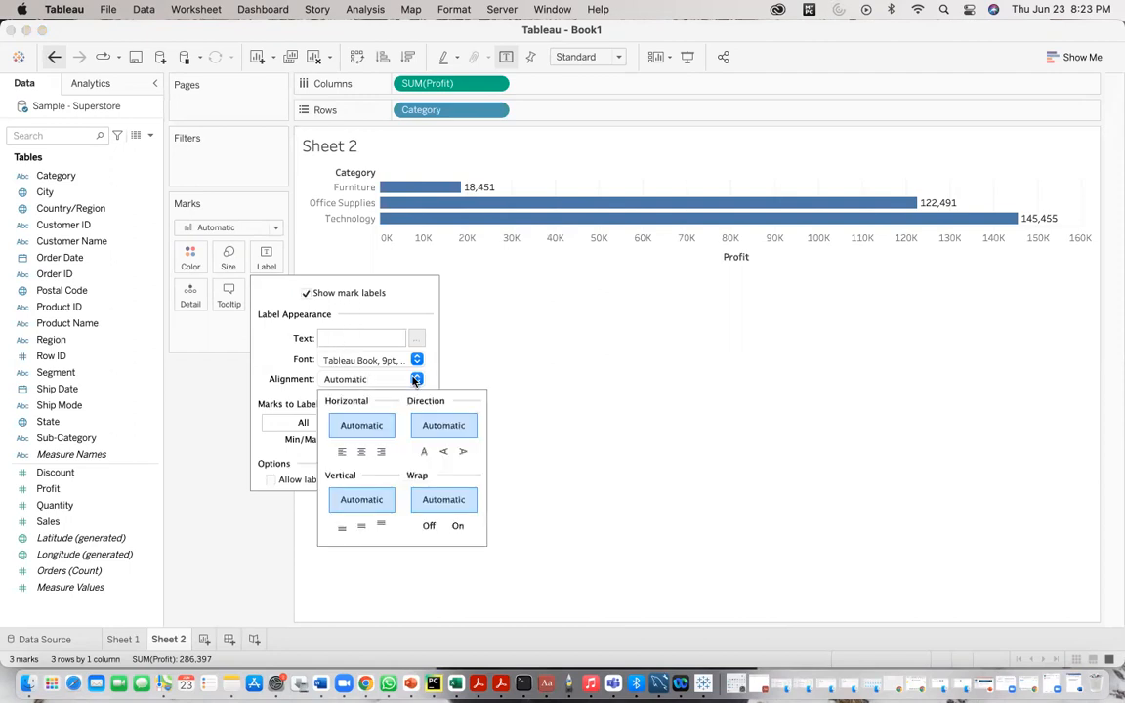
left_click(360, 452)
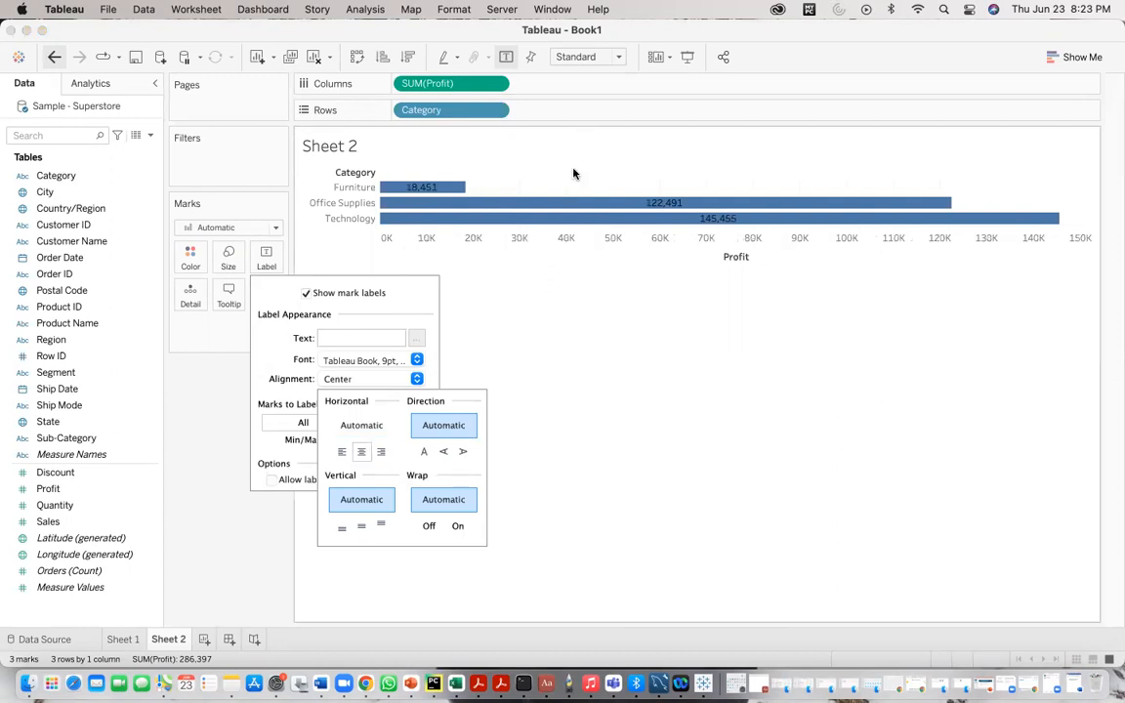
left_click(566, 380)
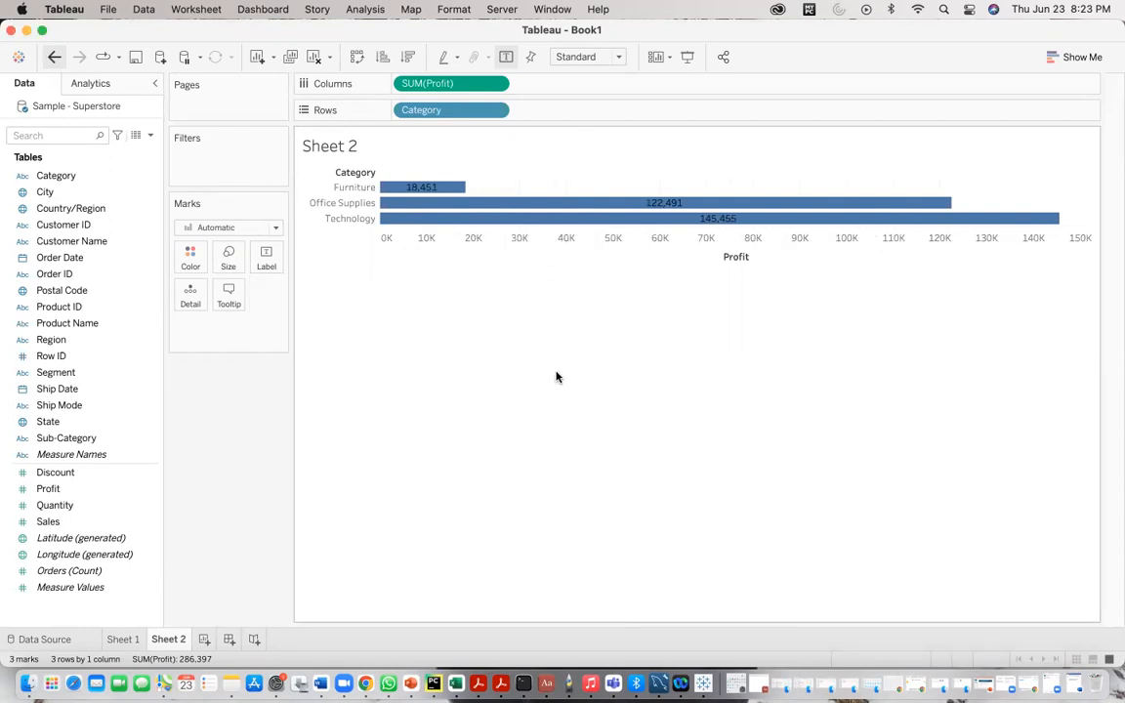
mouse_move(439, 204)
mouse_move(584, 214)
Create a new worksheet, add the task line "3.Display subcategory wise maximum profits" to the Word document and return to Tableau
left_click(202, 639)
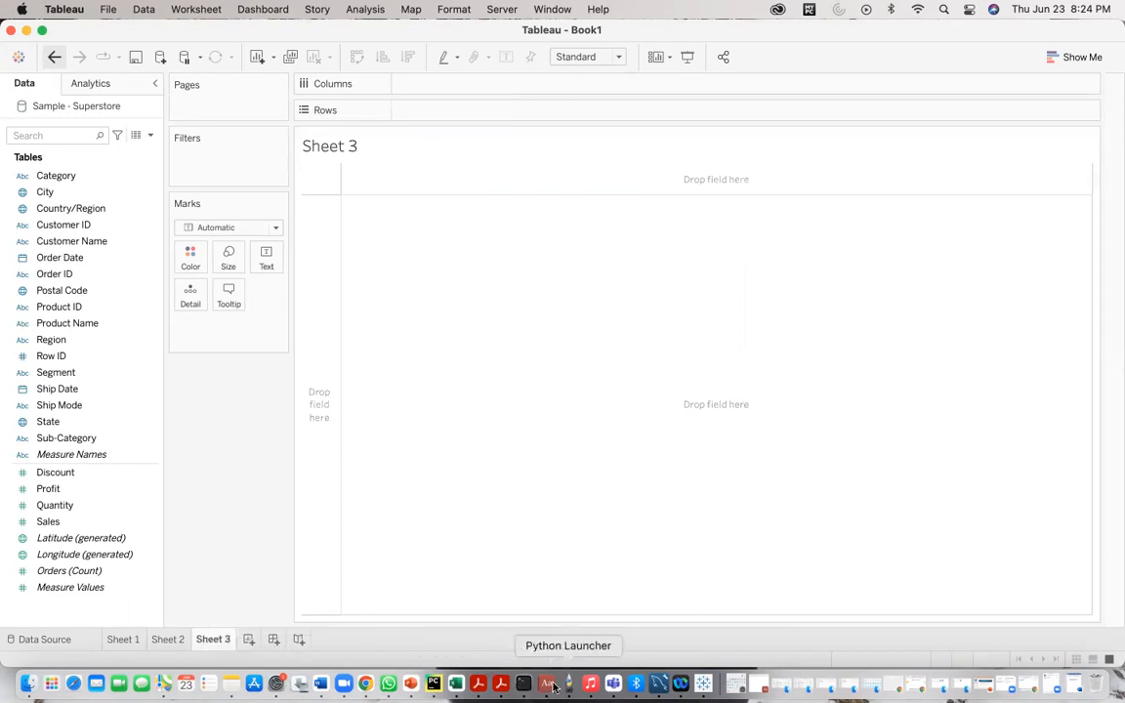
left_click(320, 683)
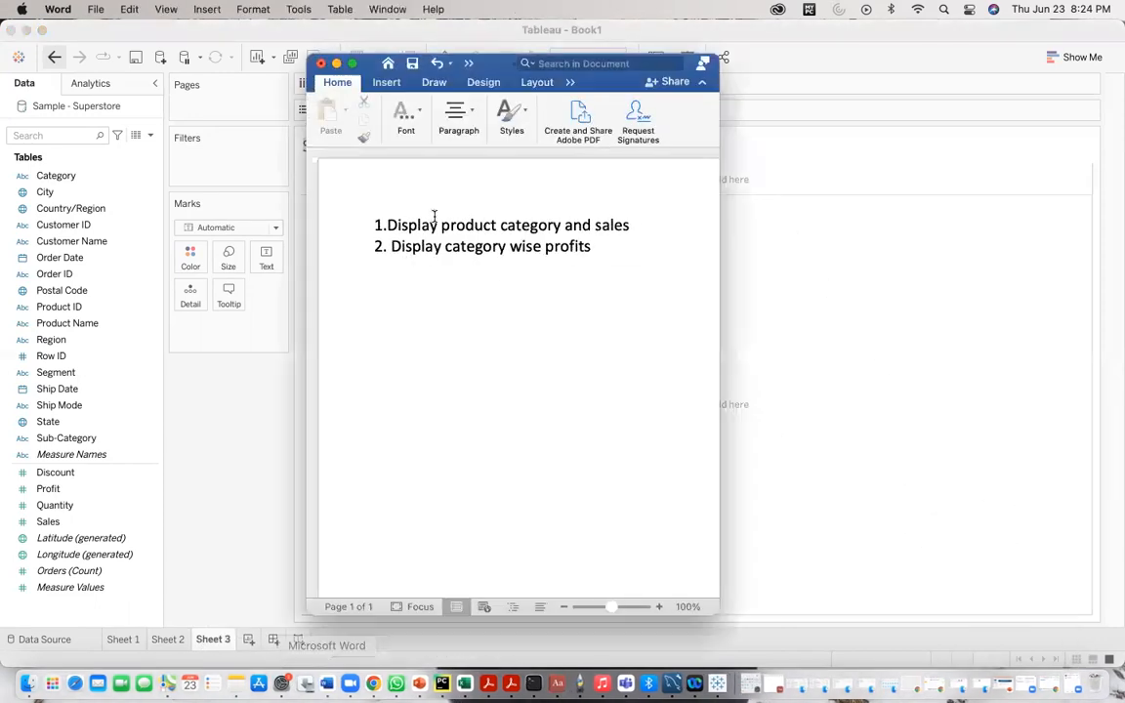
type("3.Display")
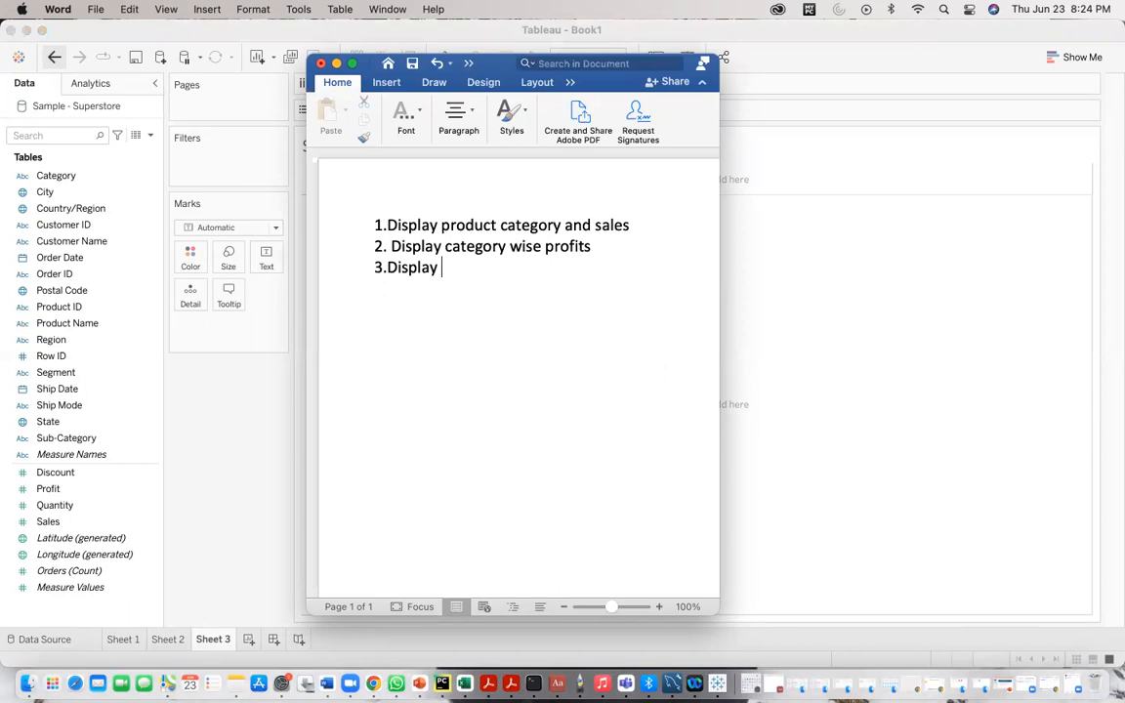
type(" subcategory wis")
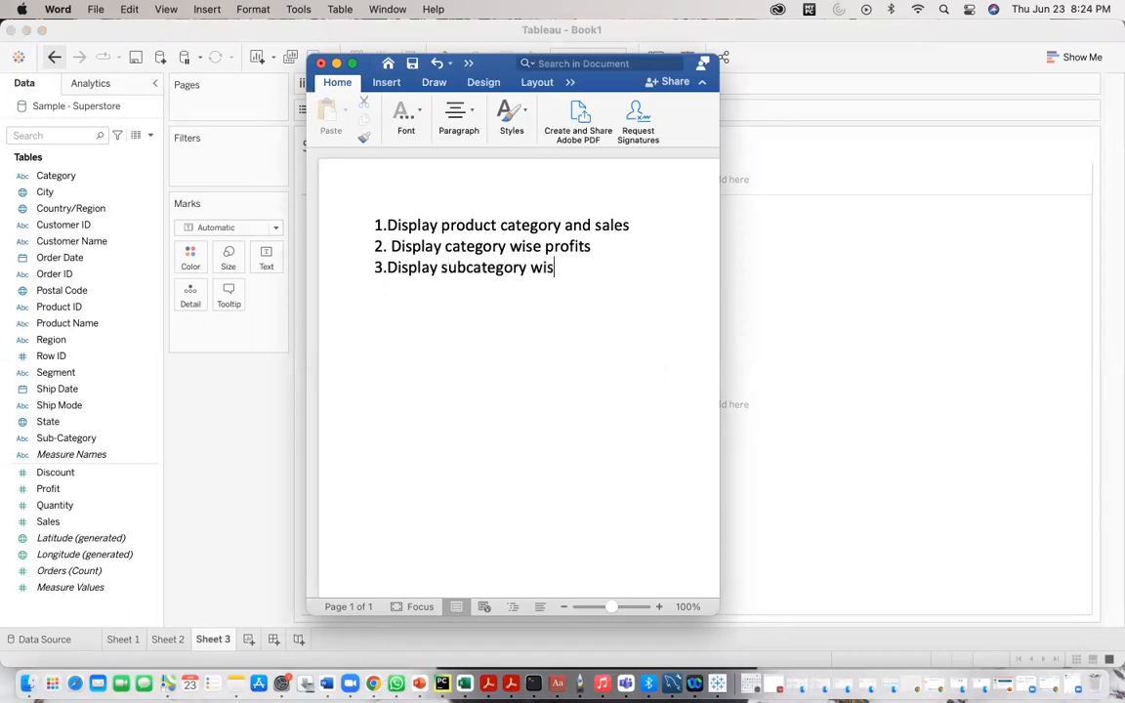
type("e maximum profits")
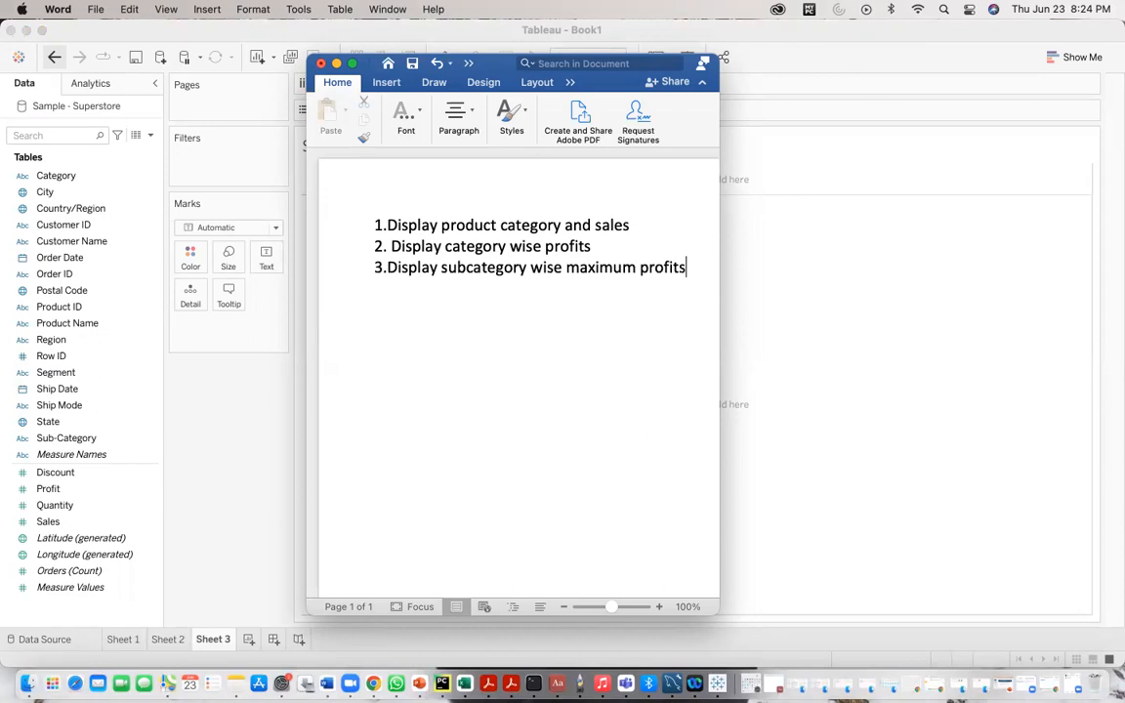
double_click(598, 268)
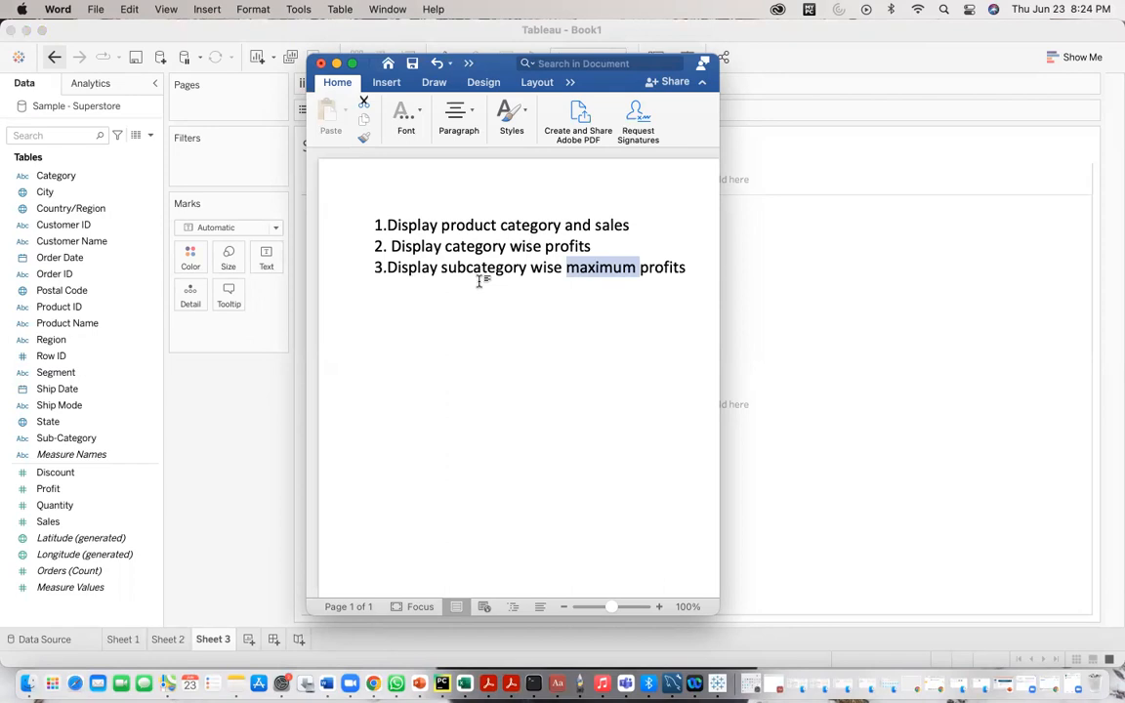
left_click(338, 64)
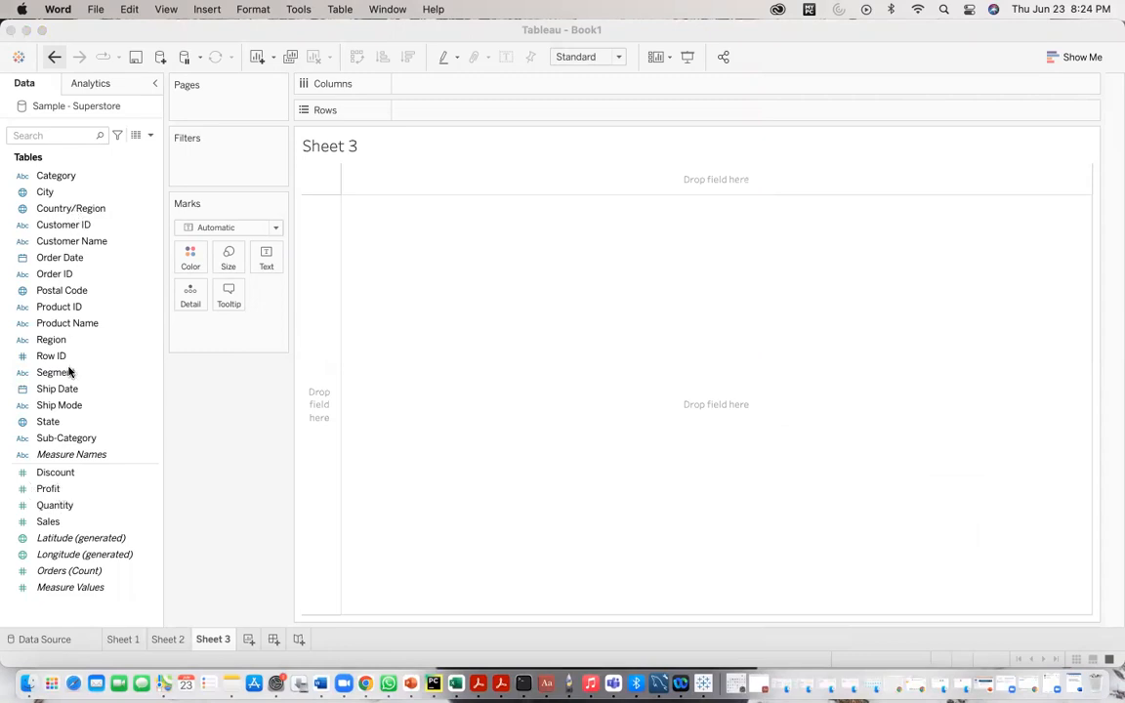
Build a chart of profit by sub-category with Sub-Category on Rows and Profit on Columns
left_click_drag(66, 443, 430, 111)
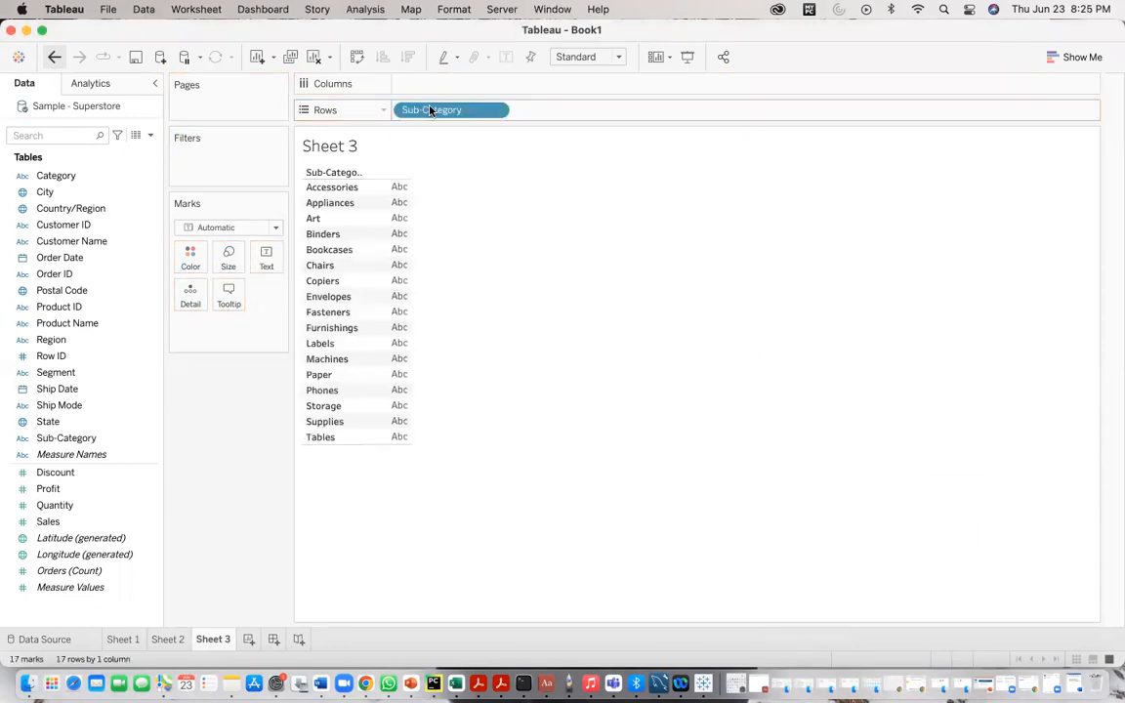
left_click(128, 492)
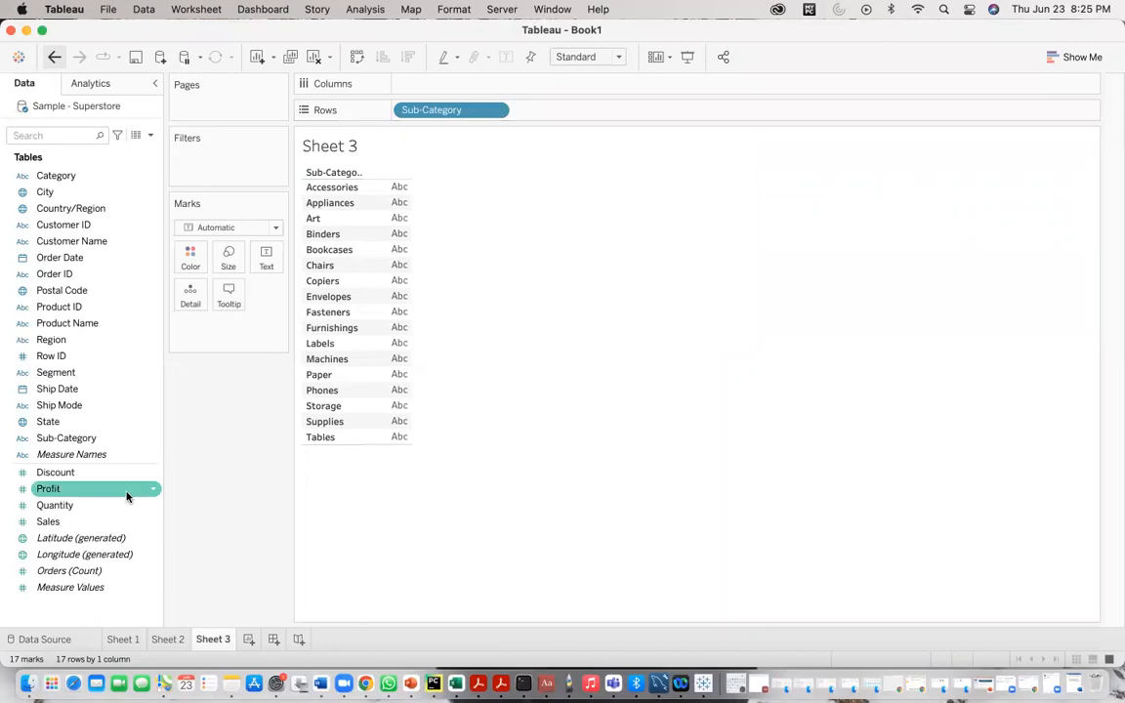
left_click_drag(83, 492, 440, 89)
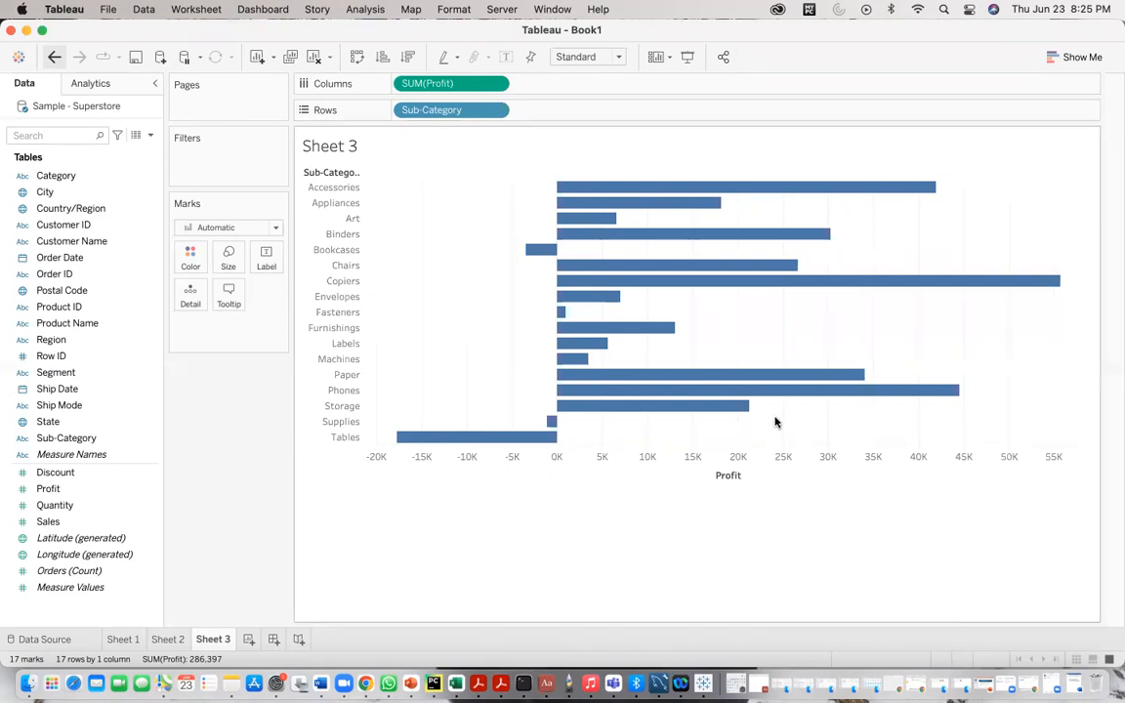
Set the aggregation of Profit to Maximum and sort the sub-categories in ascending order
left_click(495, 85)
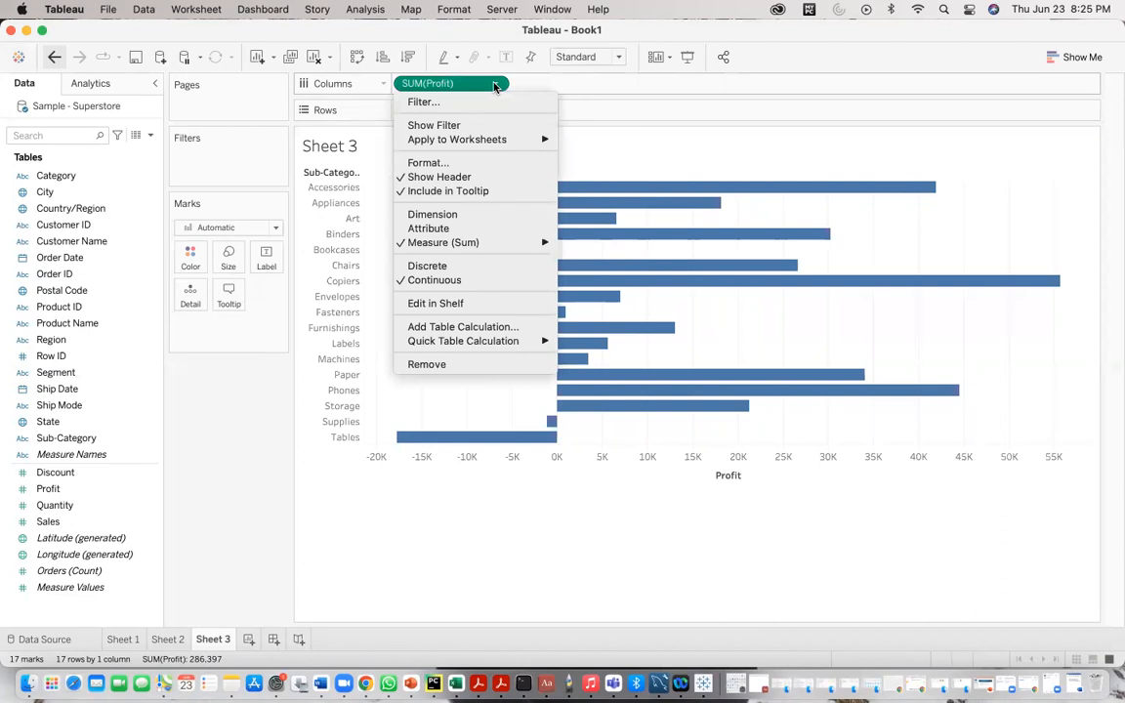
mouse_move(475, 245)
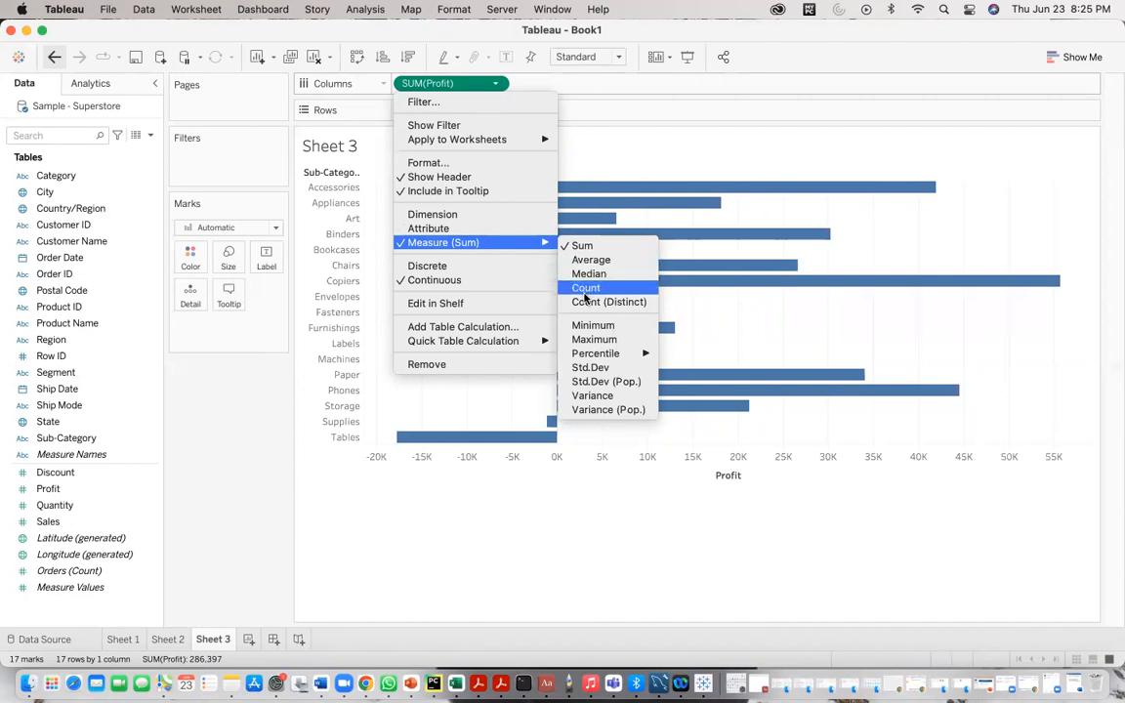
left_click(588, 340)
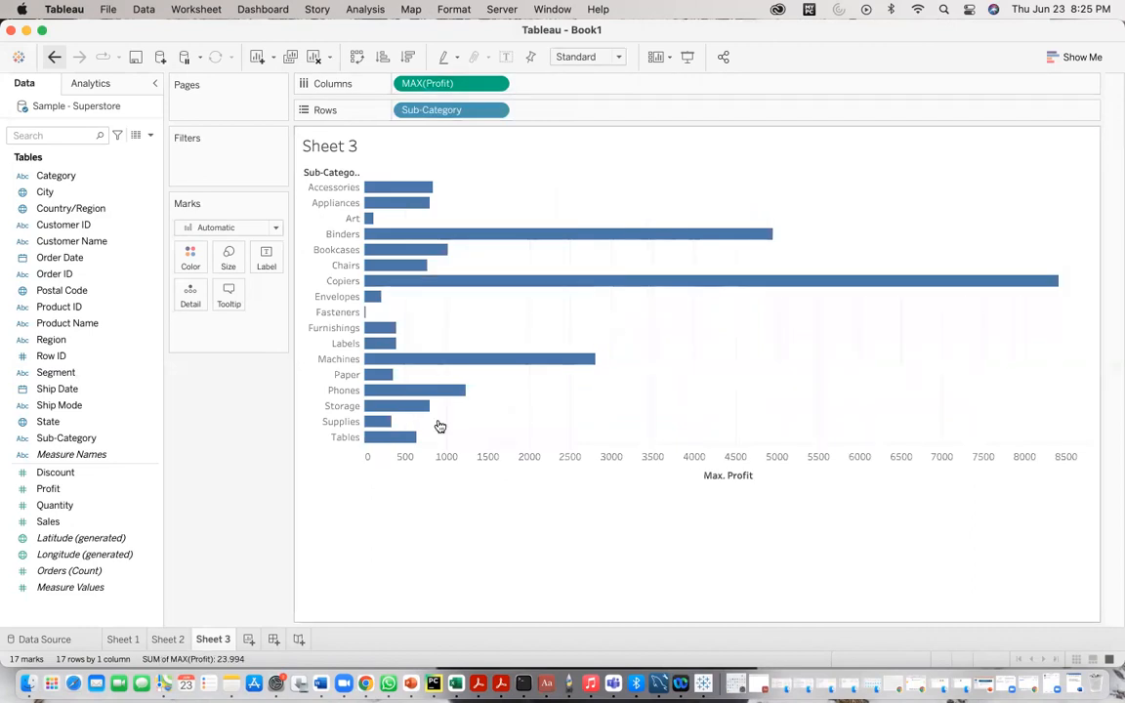
left_click(382, 57)
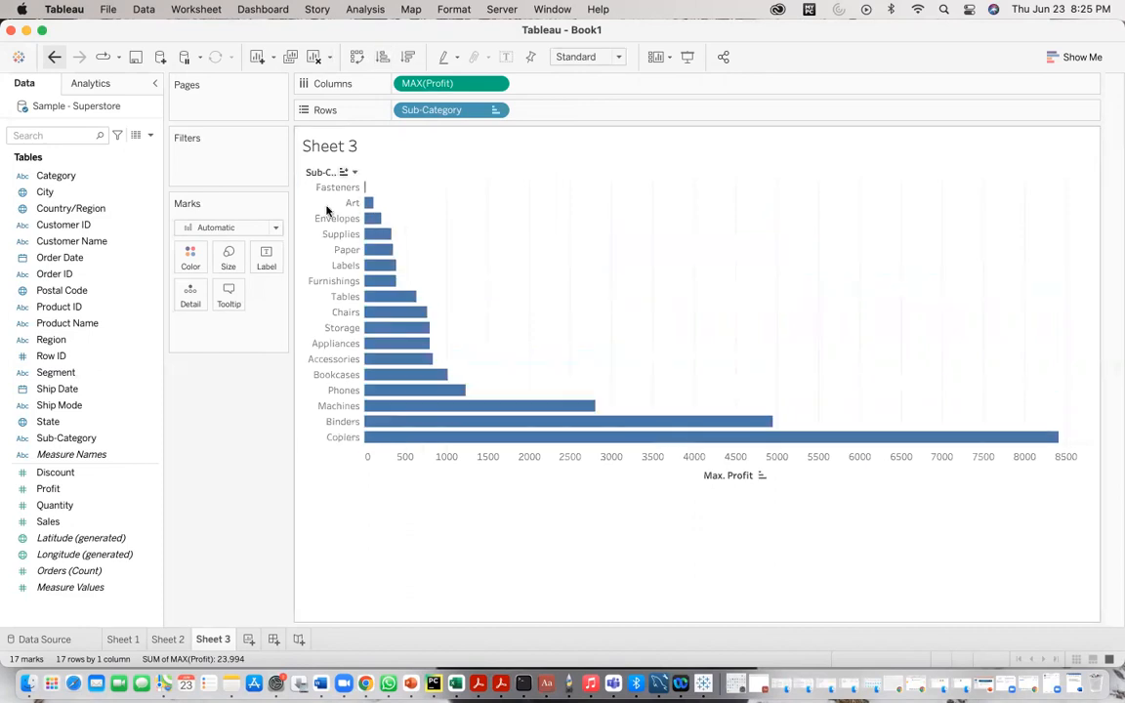
Show mark labels on the maximum profit bars and set their horizontal alignment to Center
left_click(266, 256)
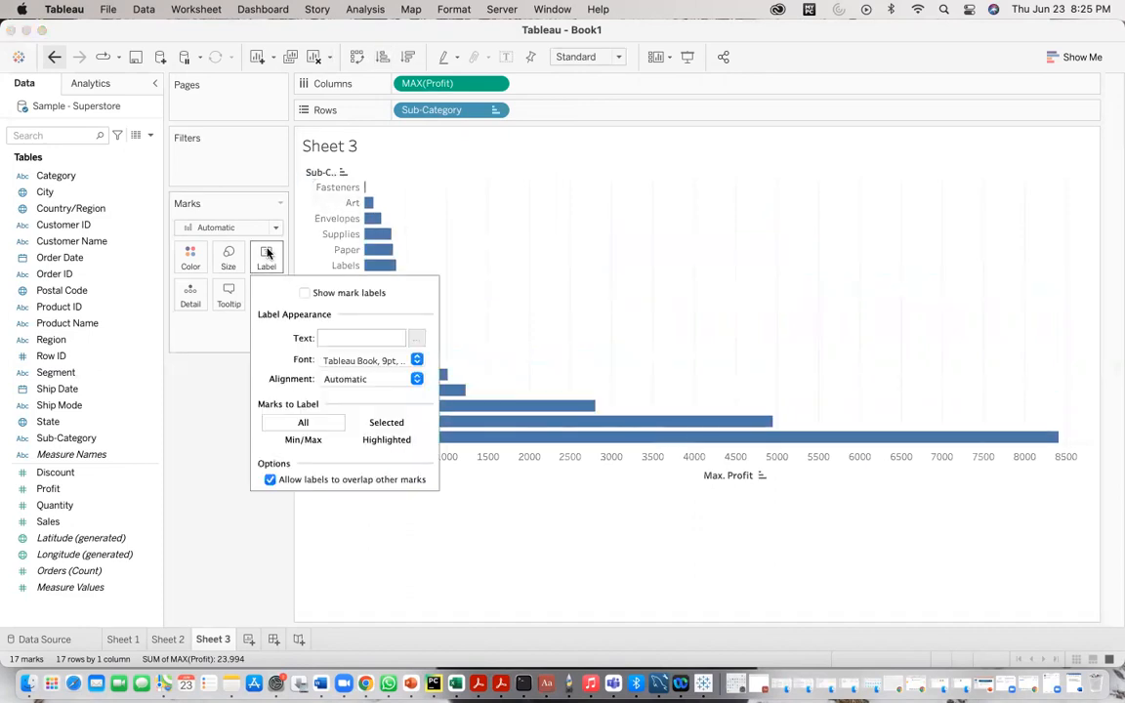
left_click(303, 294)
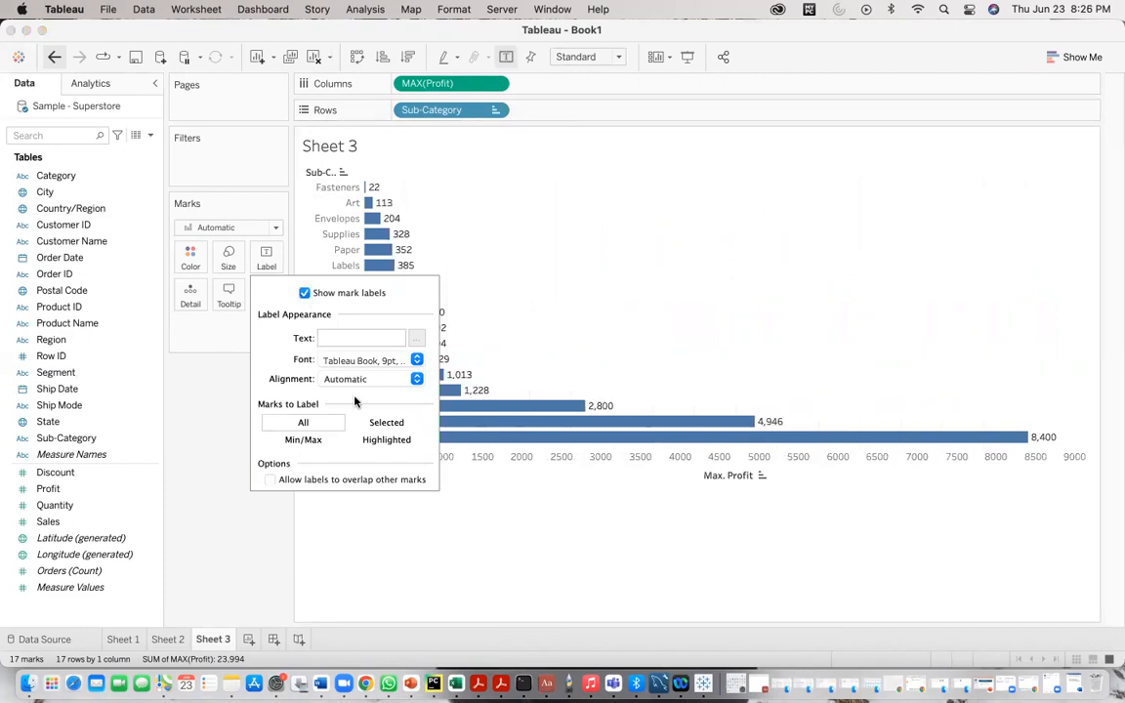
left_click(417, 379)
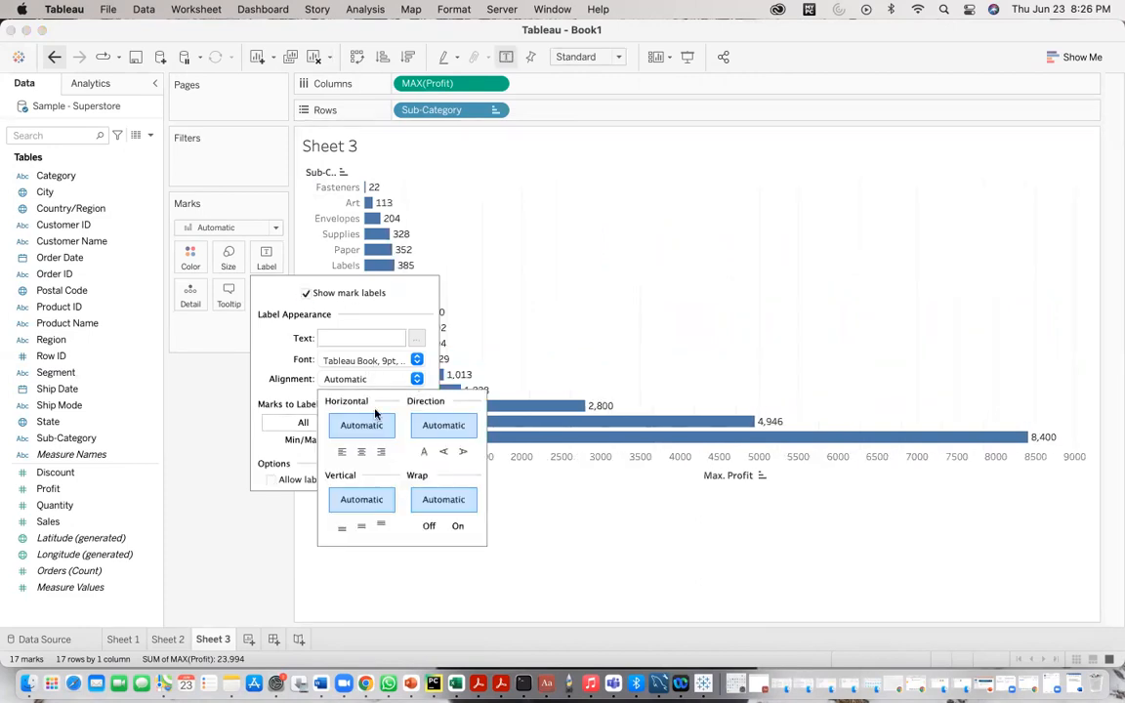
left_click(361, 452)
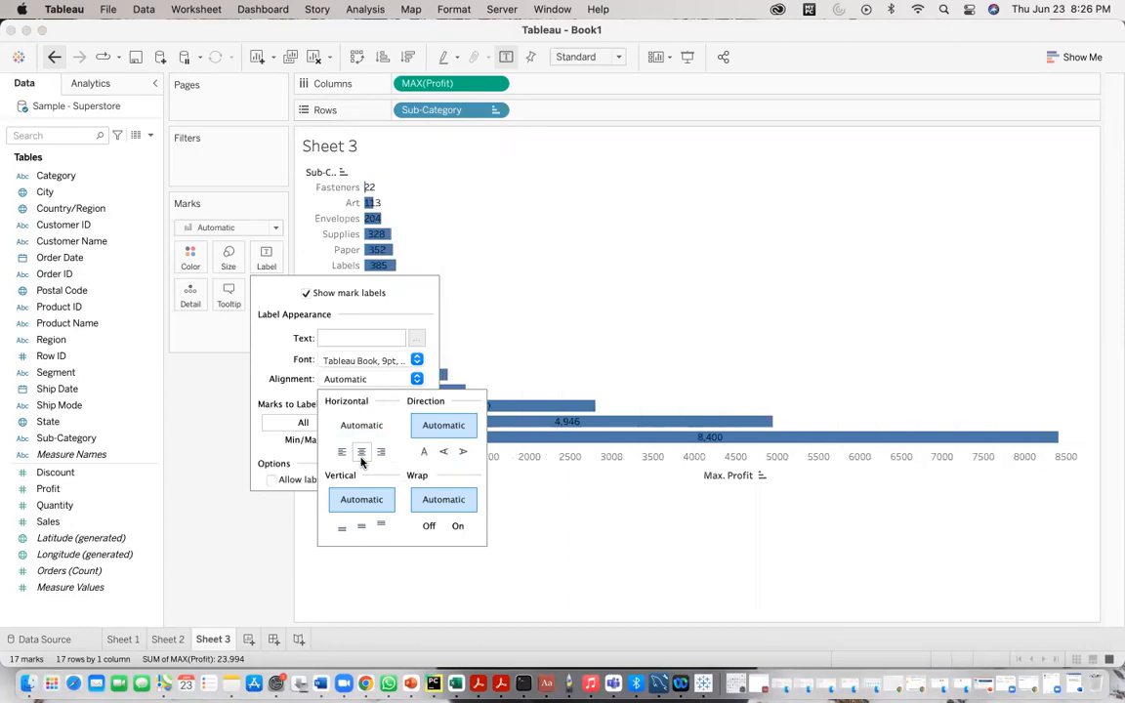
left_click(482, 318)
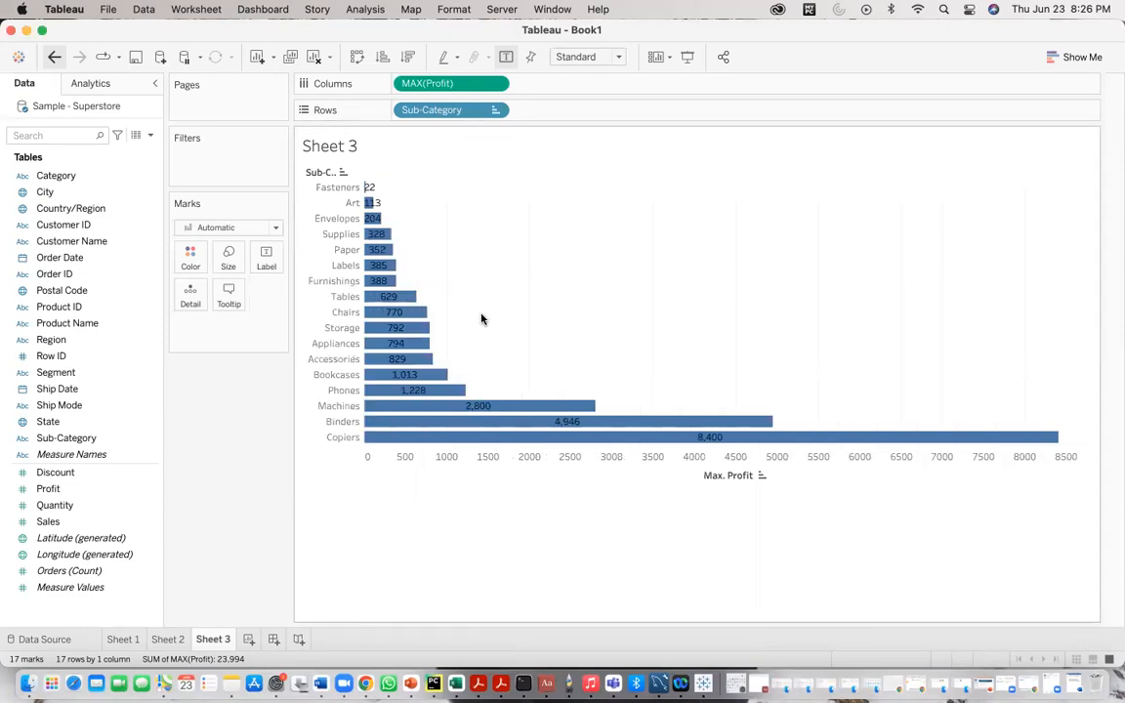
Try the Minimum aggregation for Profit on the sub-category chart and set it back to Maximum
left_click(495, 83)
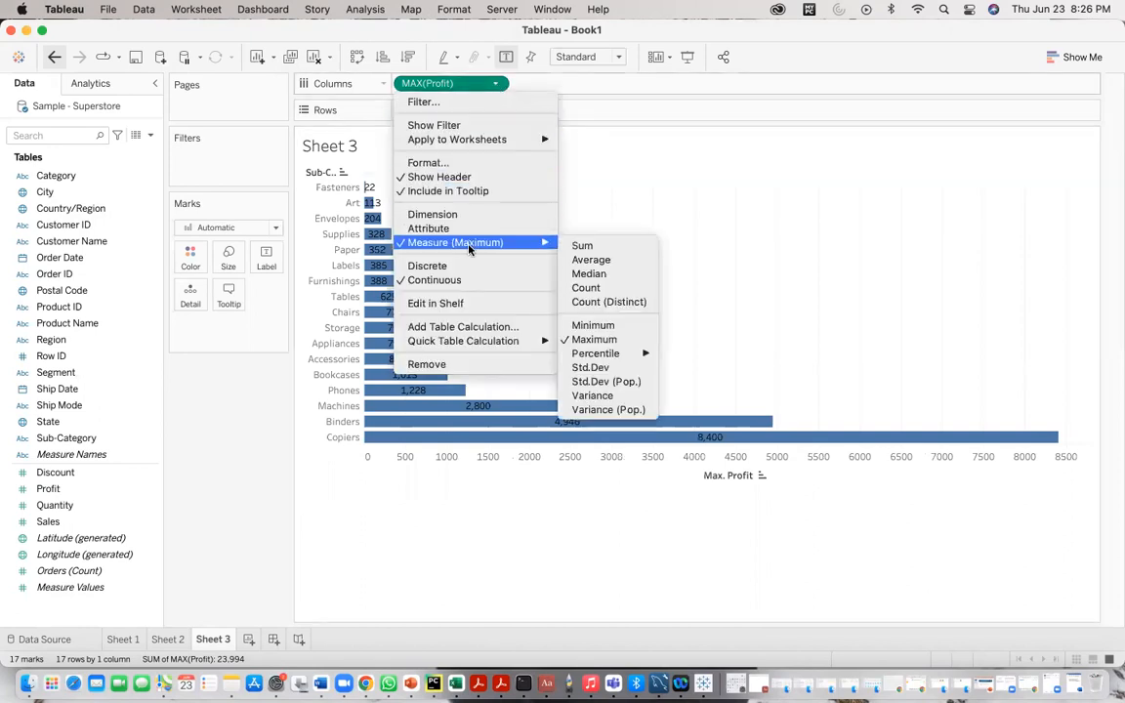
left_click(590, 326)
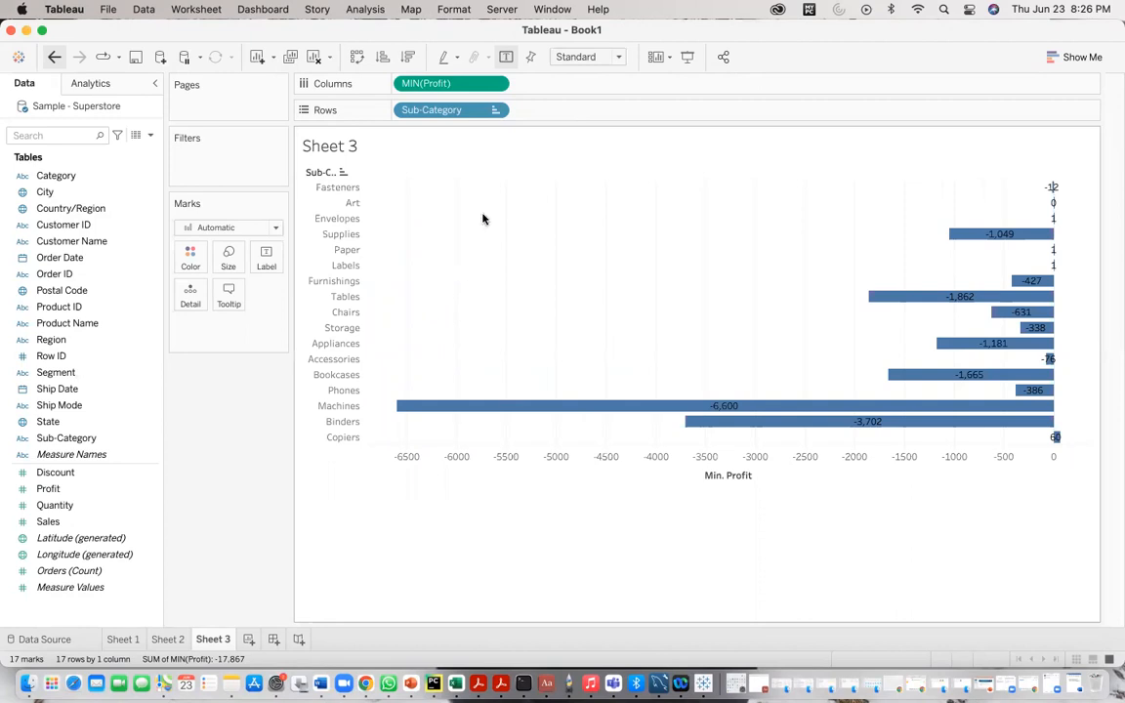
left_click(495, 85)
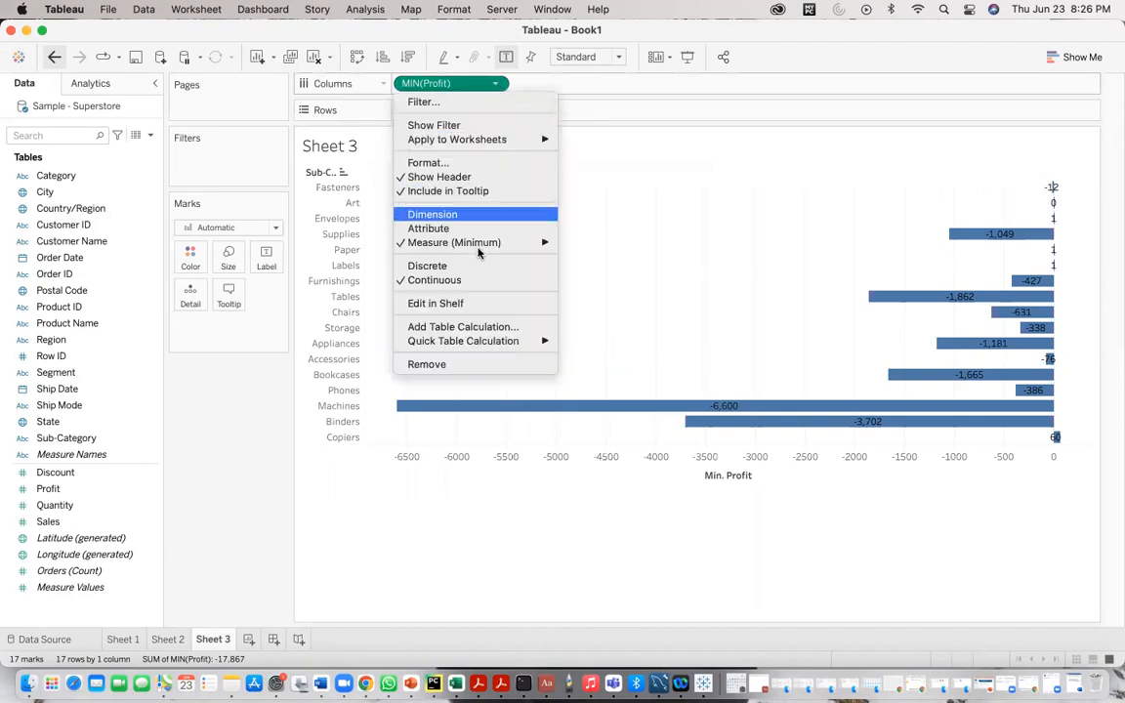
mouse_move(479, 250)
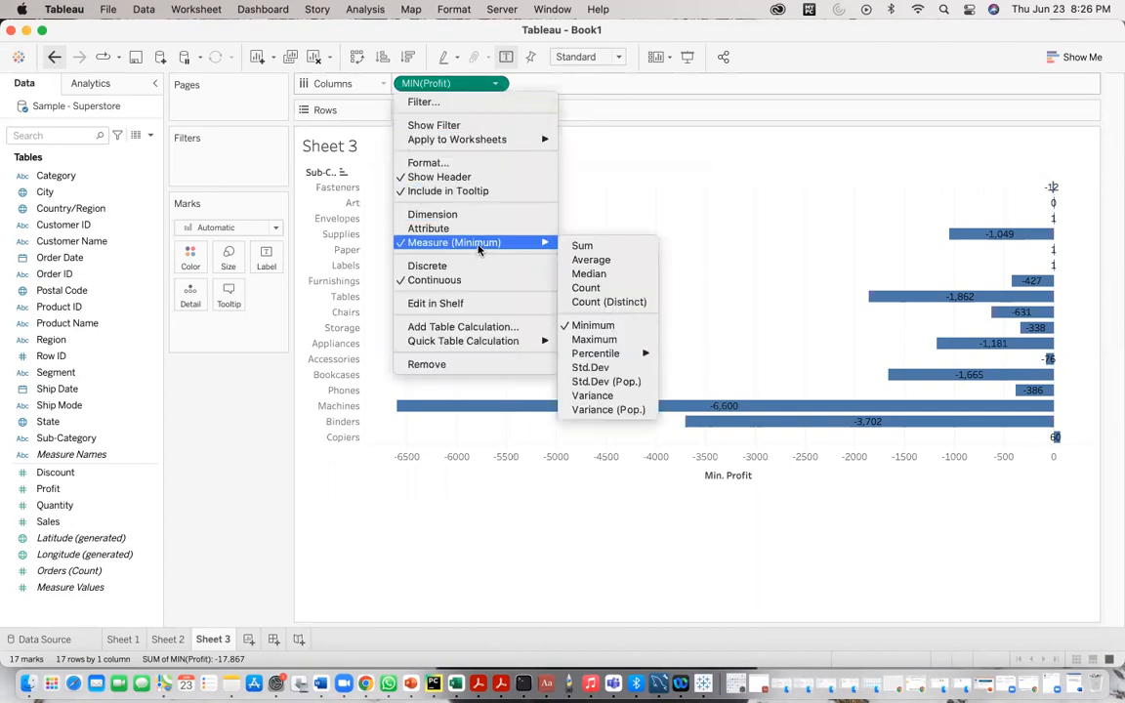
left_click(612, 230)
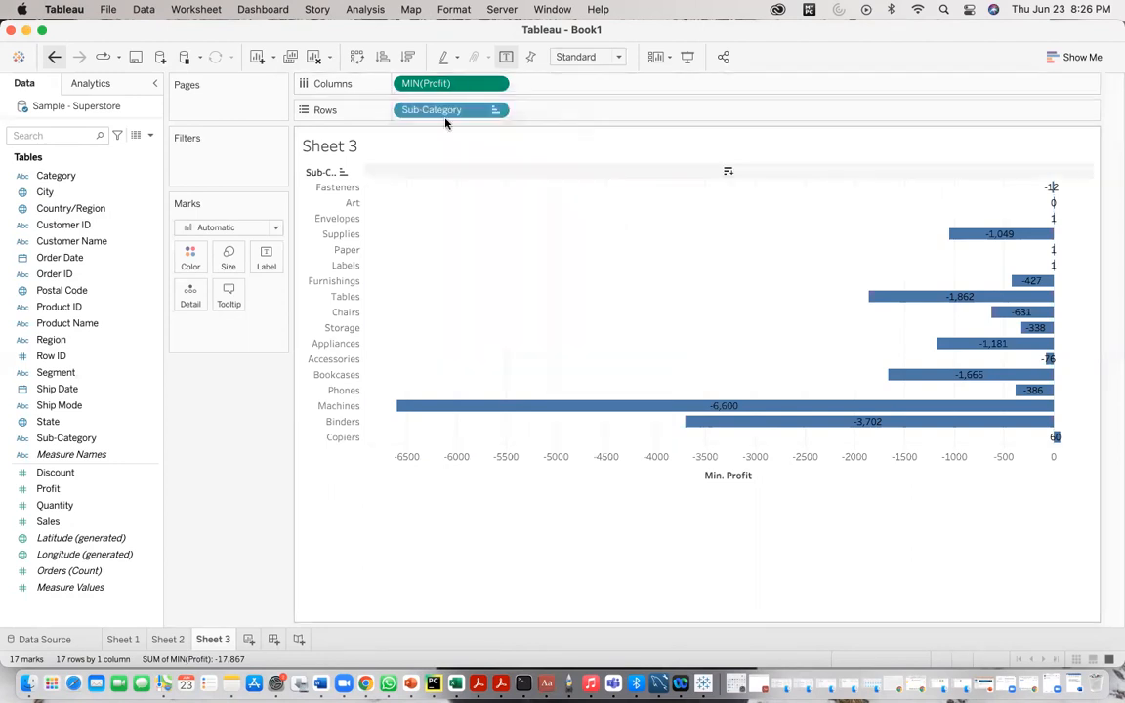
left_click(494, 84)
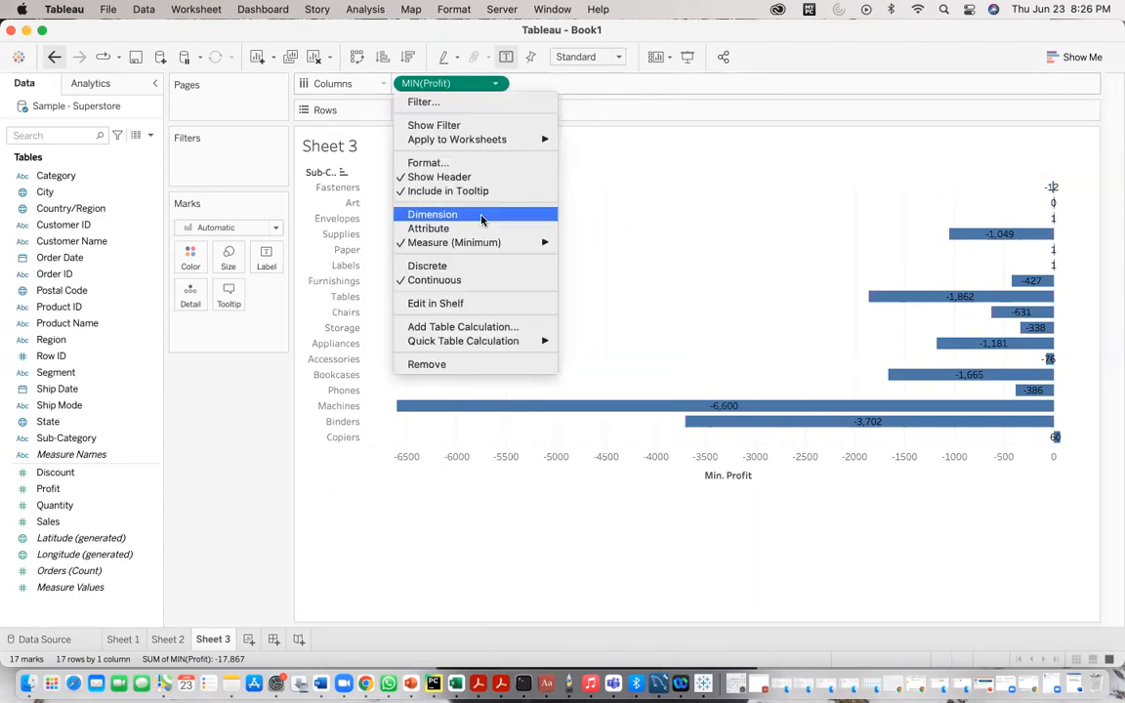
mouse_move(478, 242)
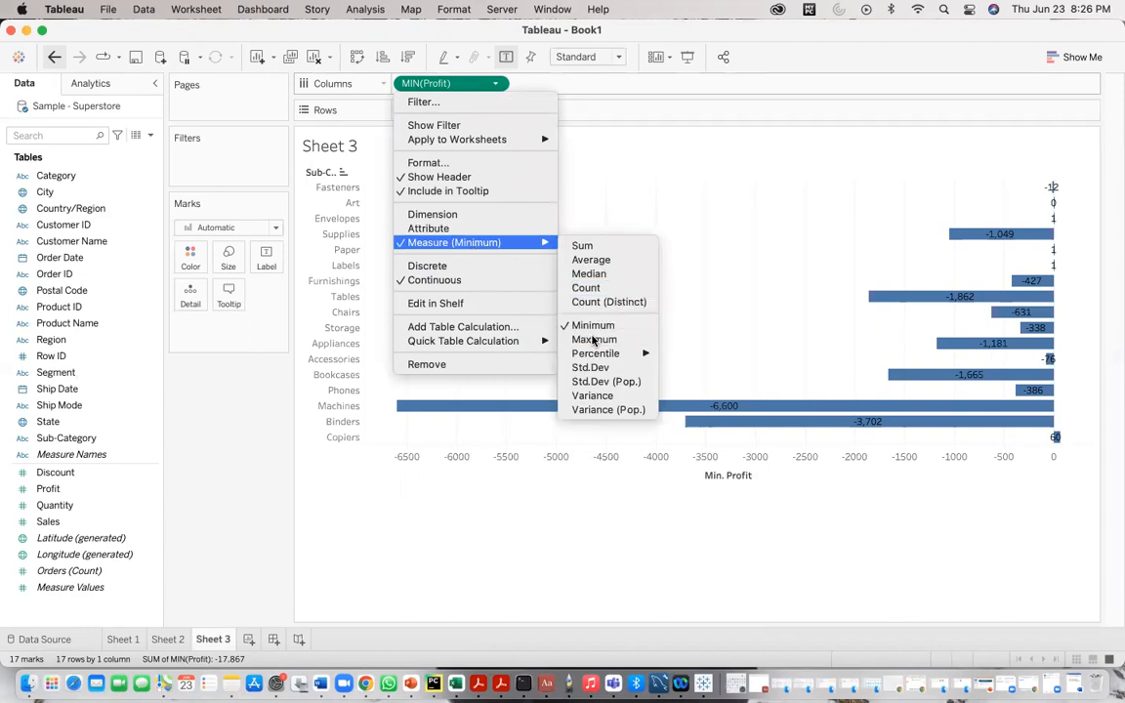
left_click(586, 339)
Create a new worksheet, add the Word task line "4.Display subcategory wise total order quantity, colour with subcategory." and return to Tableau
left_click(272, 640)
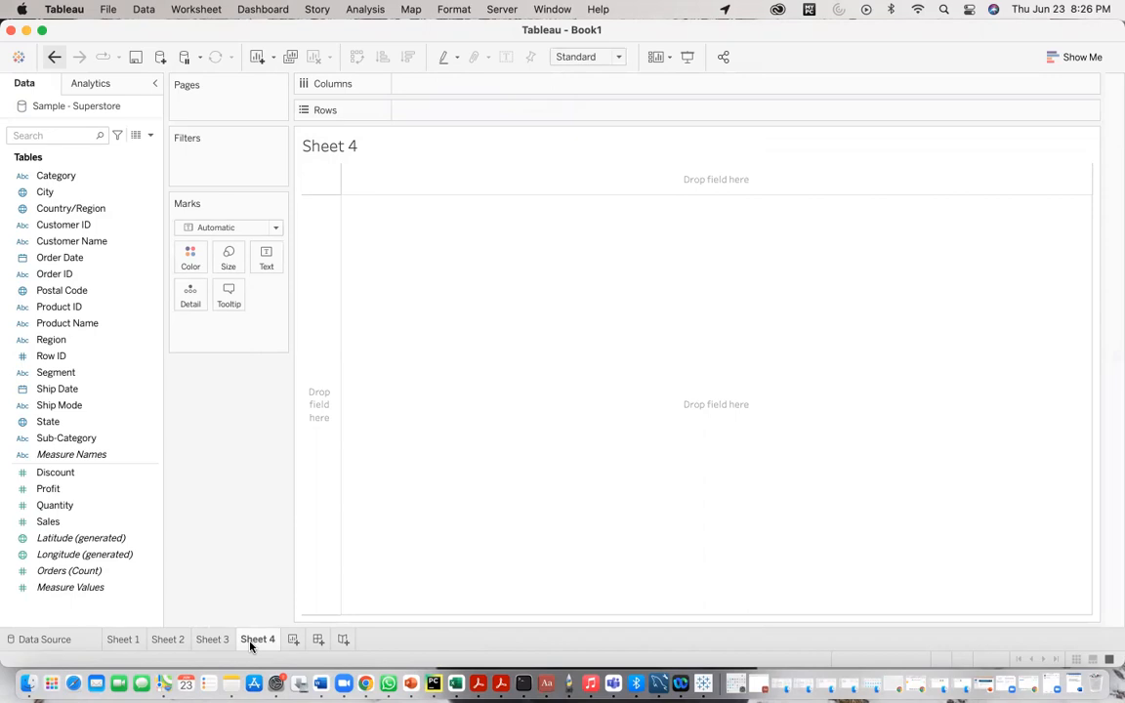
left_click(320, 683)
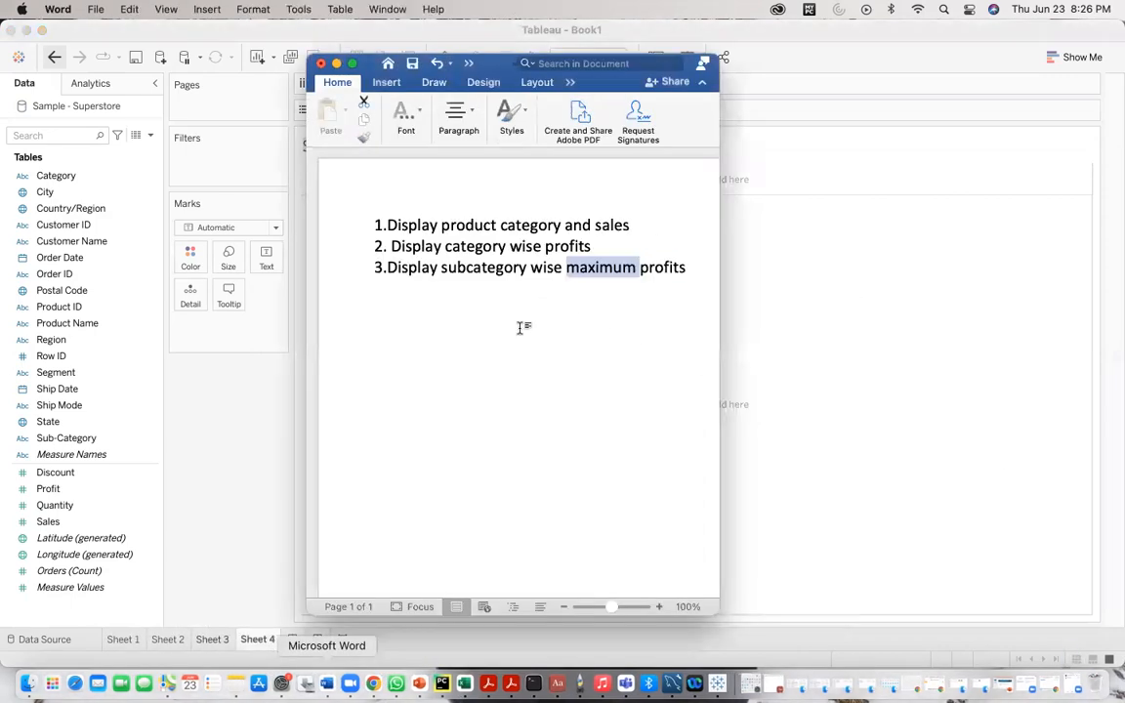
left_click(699, 266)
key("Return")
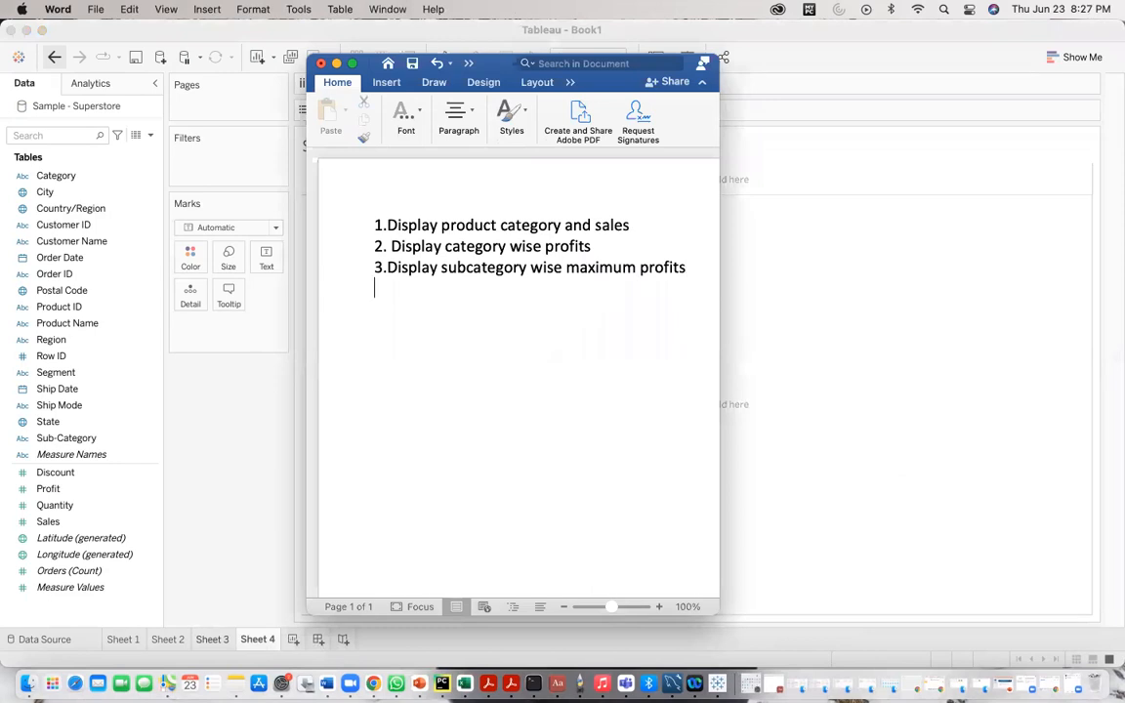
type("4.Display")
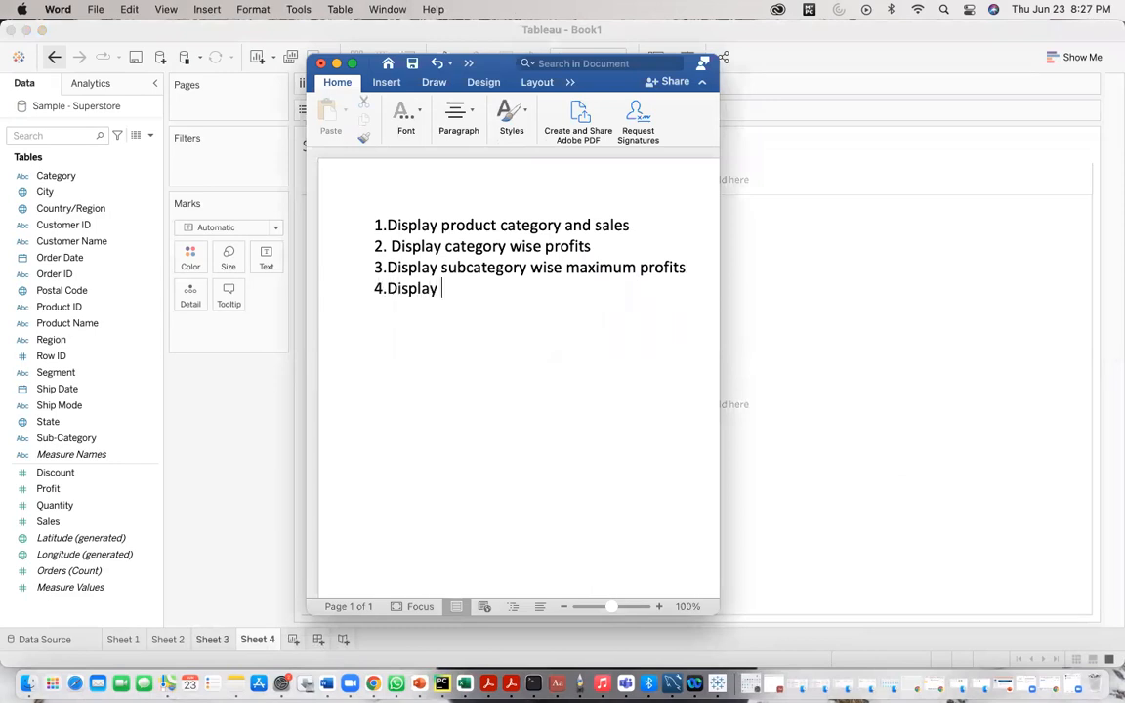
type(" subcategory wise")
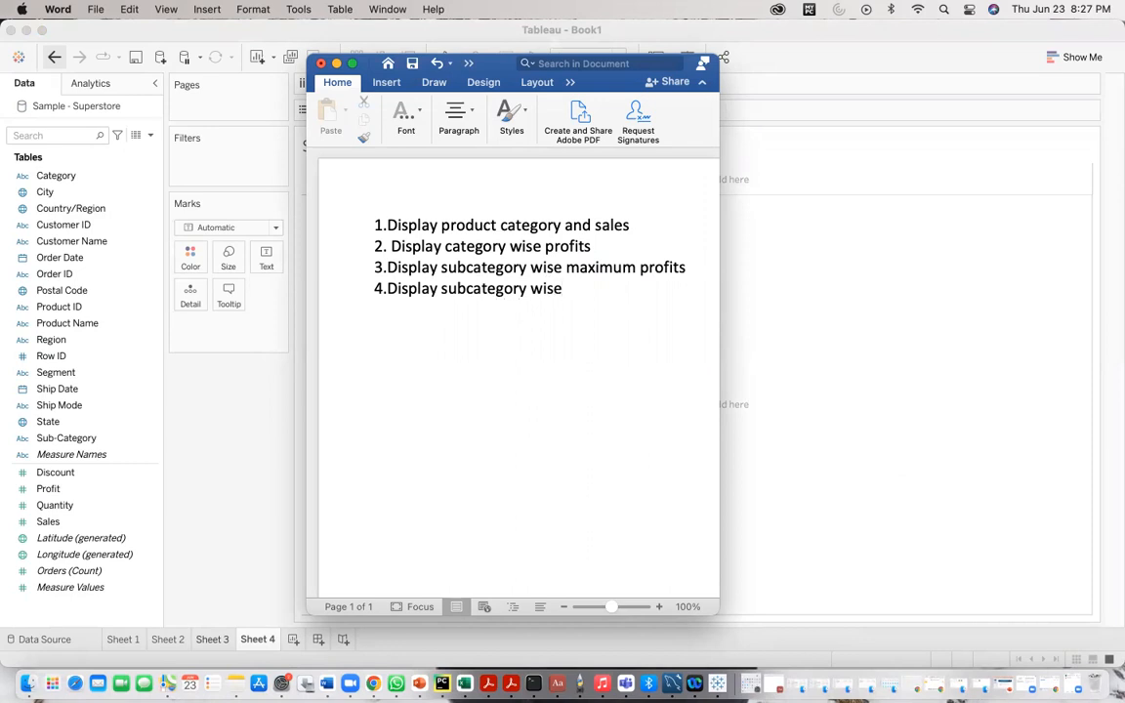
type(" total order ")
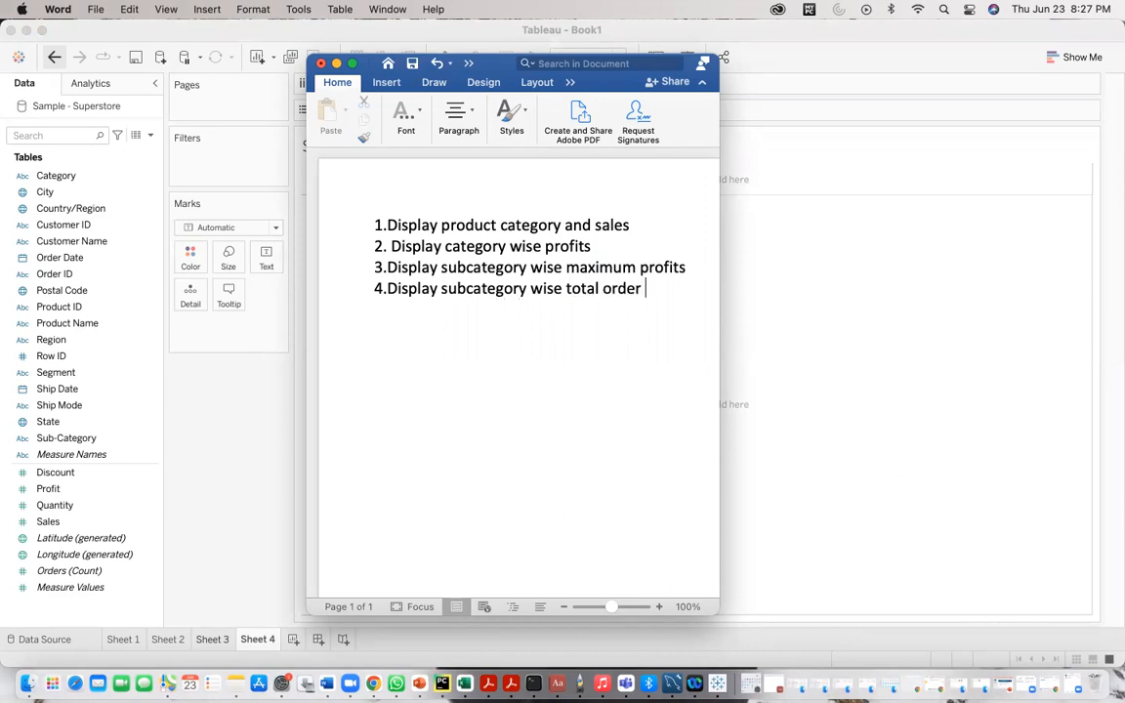
type("quantity, colour with suubcategory.")
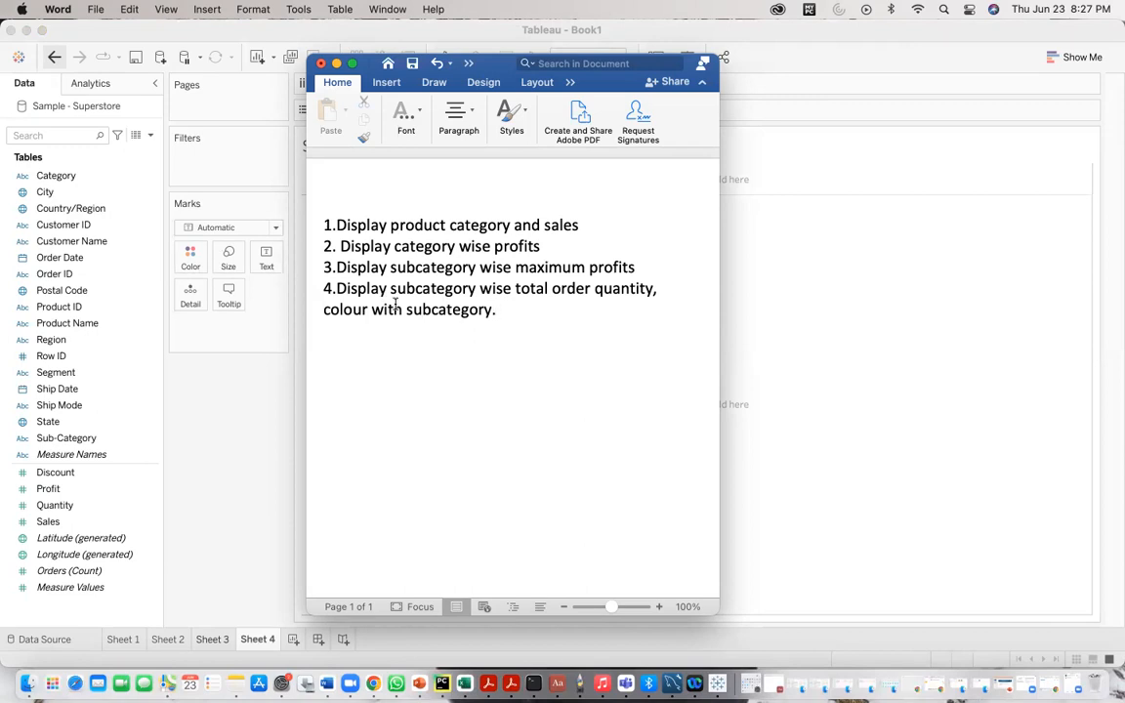
left_click(337, 63)
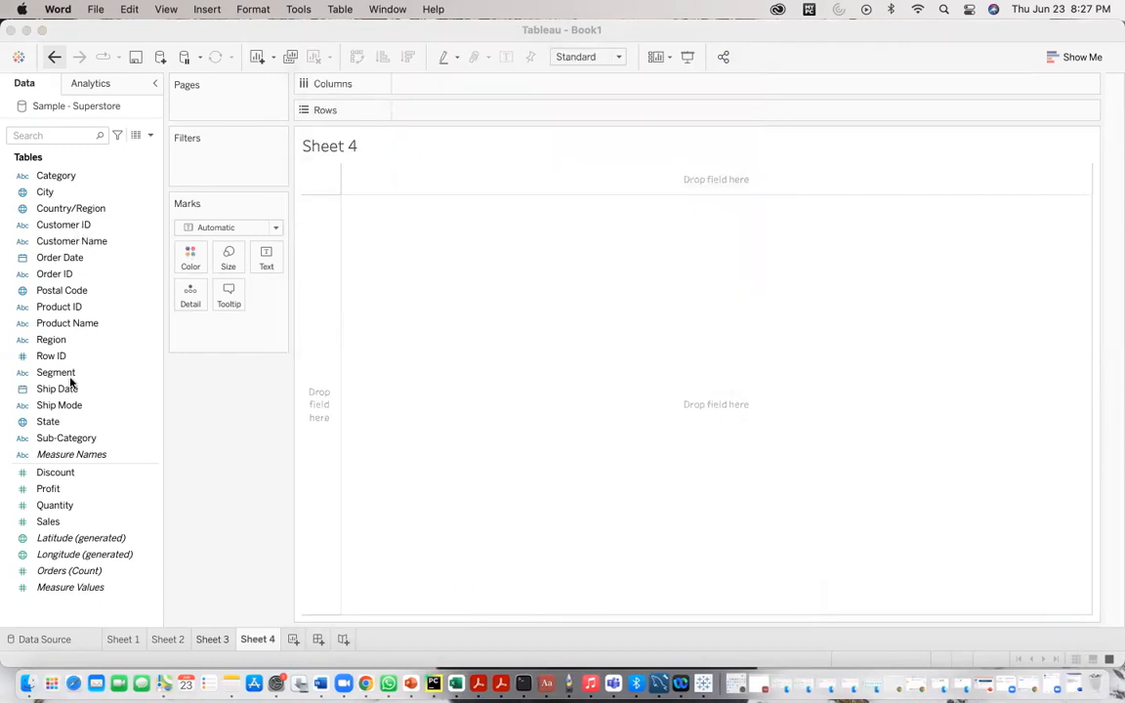
Chart summed Quantity in Columns against Sub-Category in Rows on Sheet 4 and sort the bars in ascending order
left_click_drag(78, 442, 436, 108)
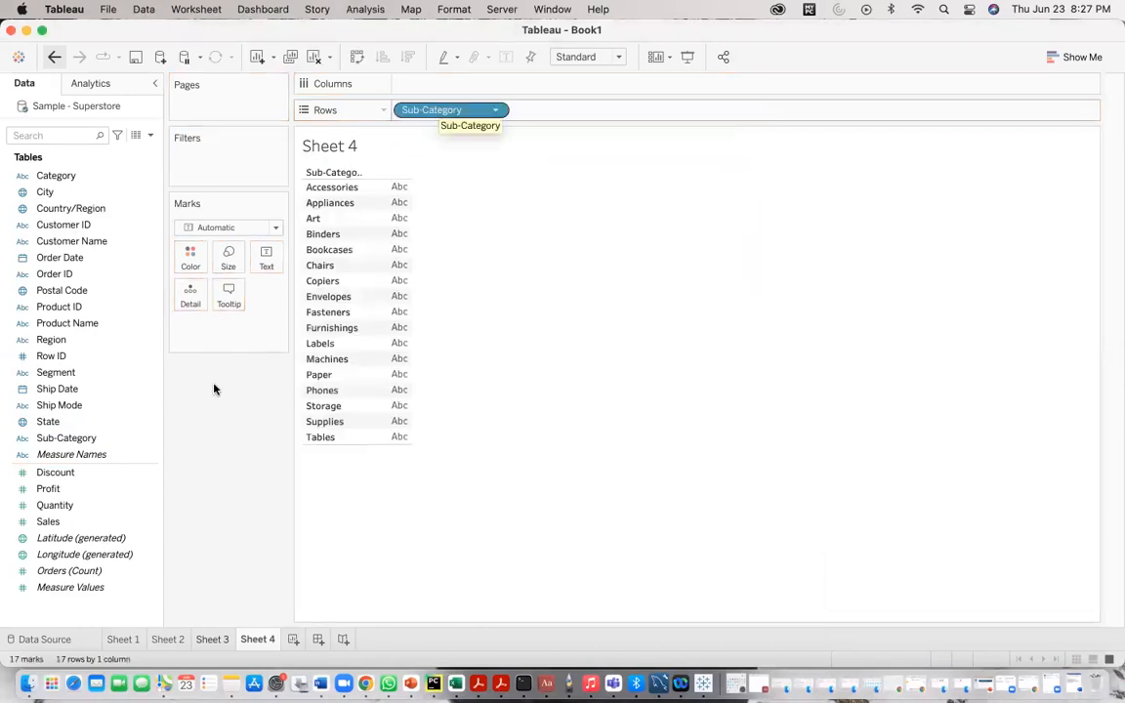
left_click_drag(55, 505, 428, 88)
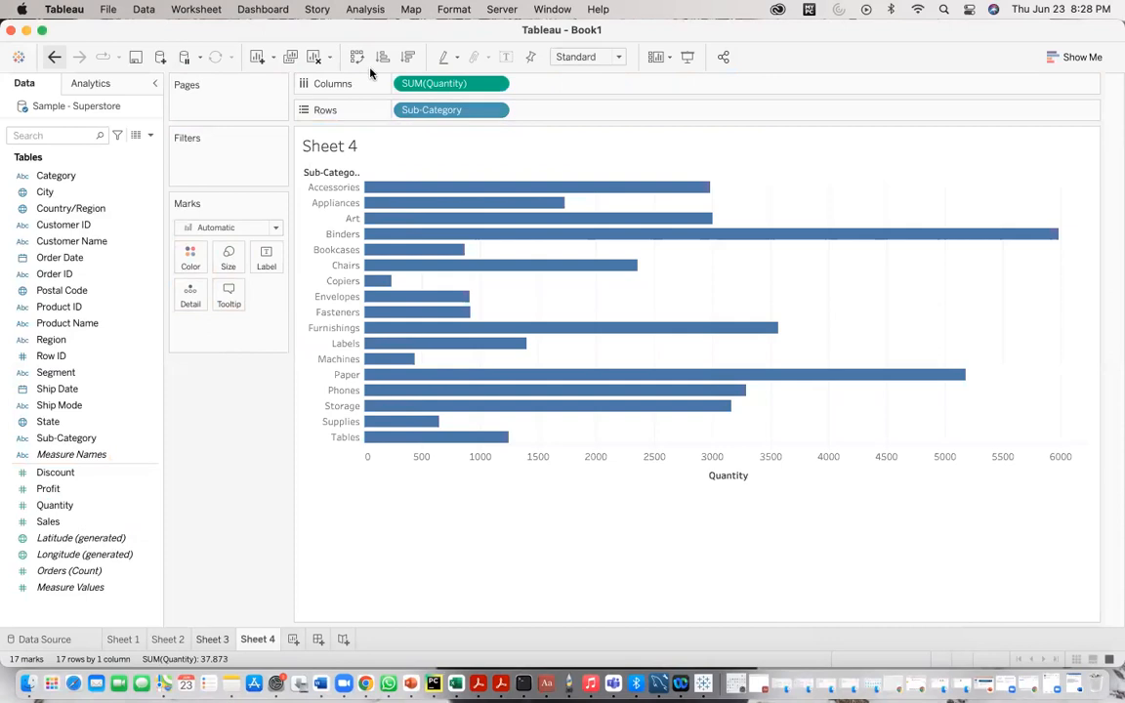
left_click(393, 60)
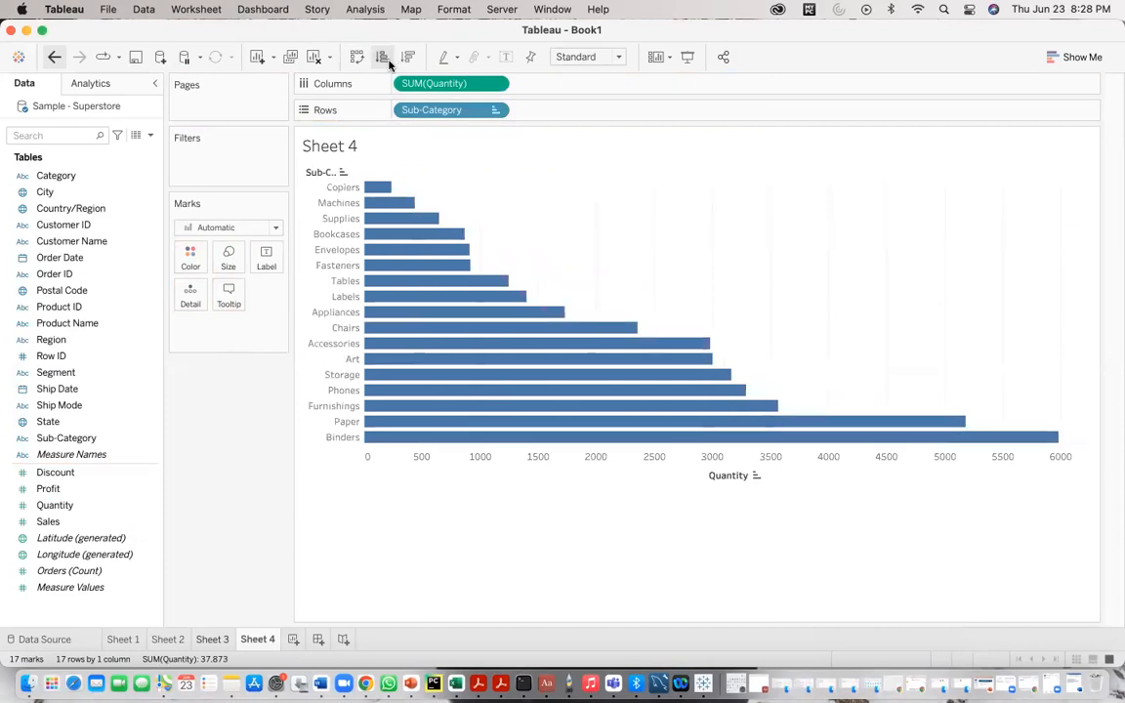
Show mark labels on the sub-category quantity bars
left_click(255, 256)
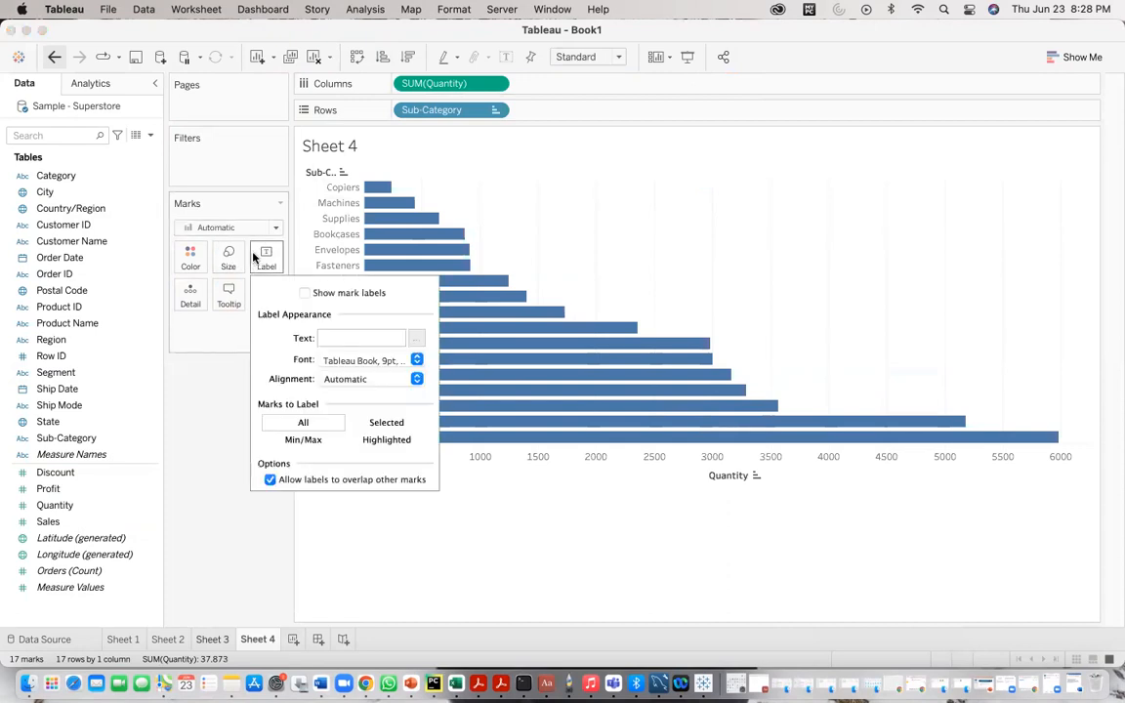
left_click(304, 293)
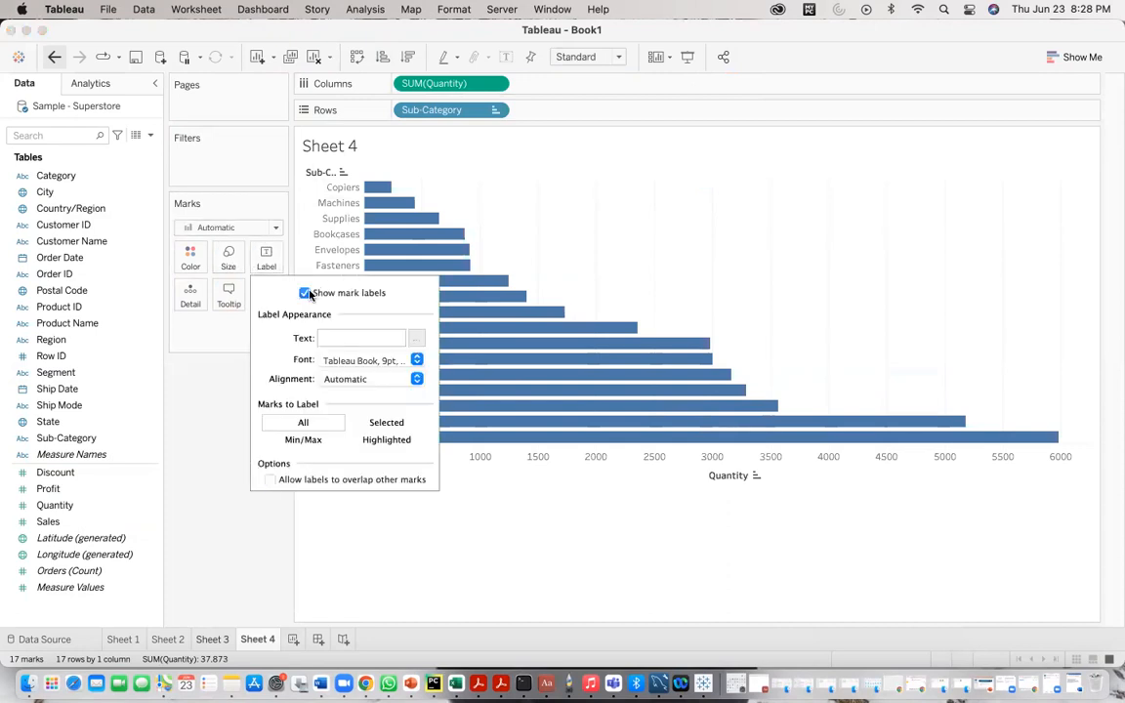
left_click(657, 197)
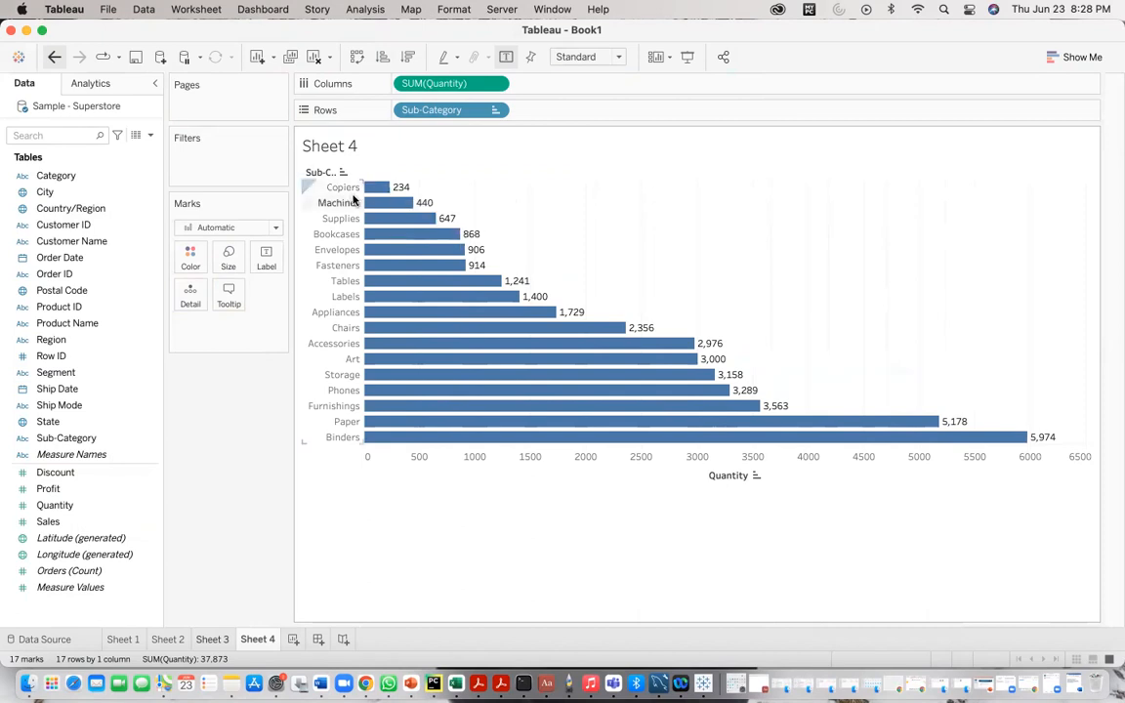
Try recolouring the quantity bars light yellow and picking a custom pink from the colour wheel
mouse_move(377, 189)
left_click(191, 258)
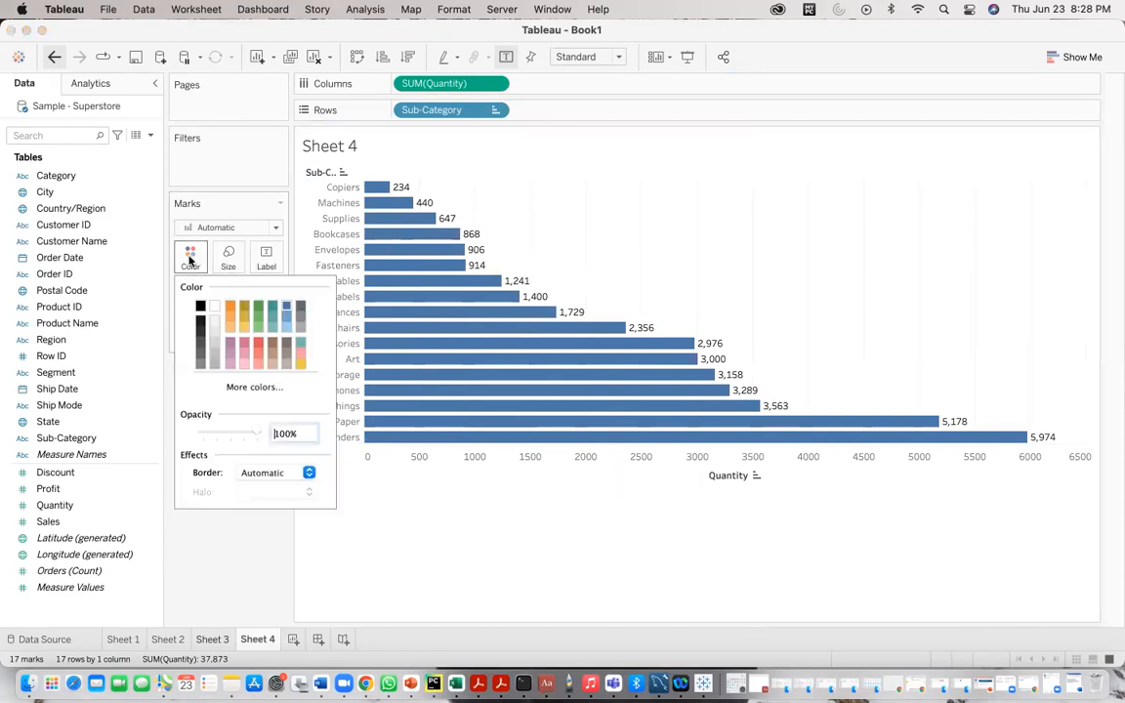
left_click(243, 332)
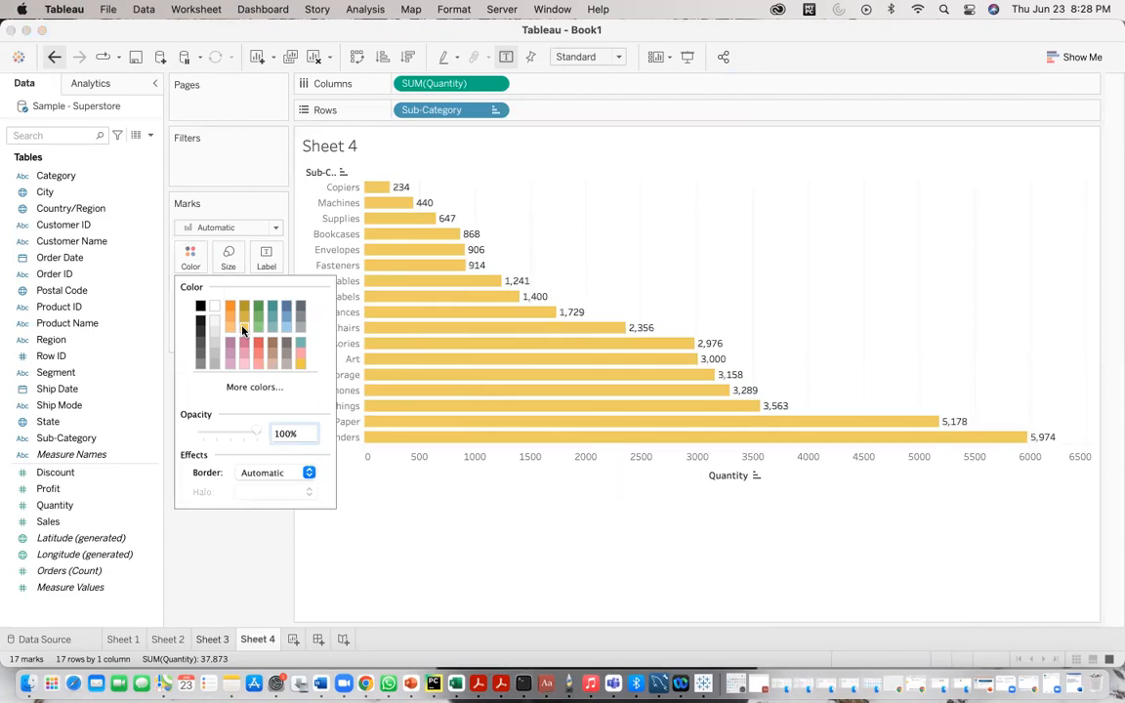
left_click(252, 388)
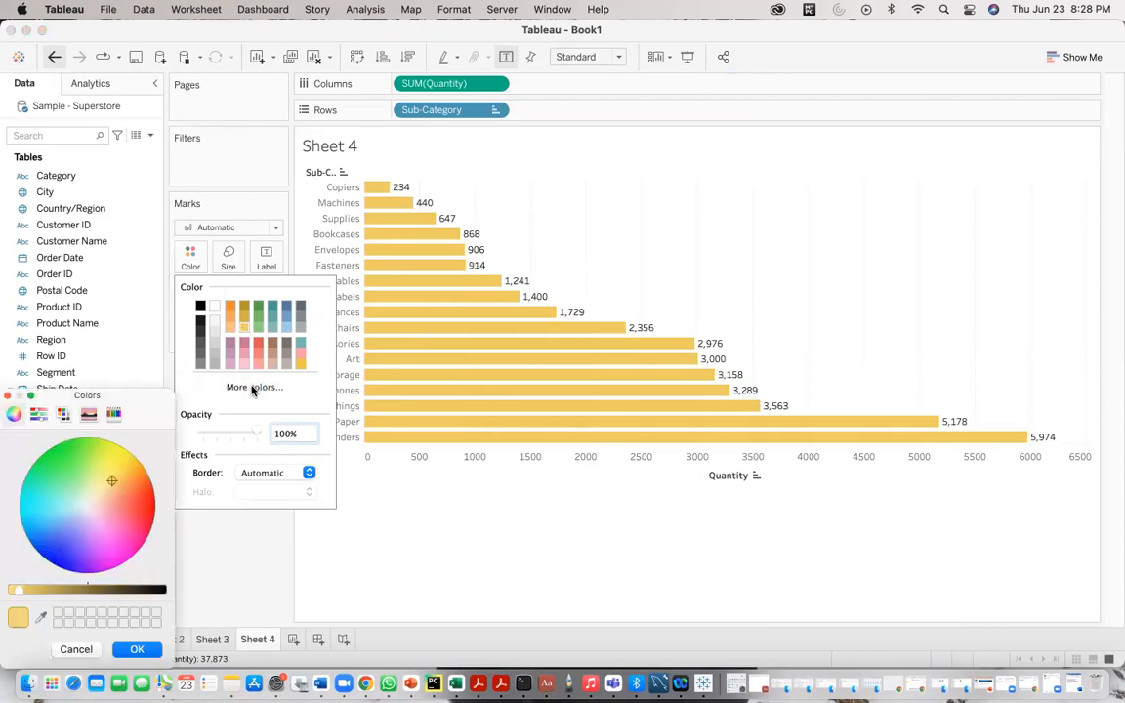
left_click(90, 507)
left_click(137, 530)
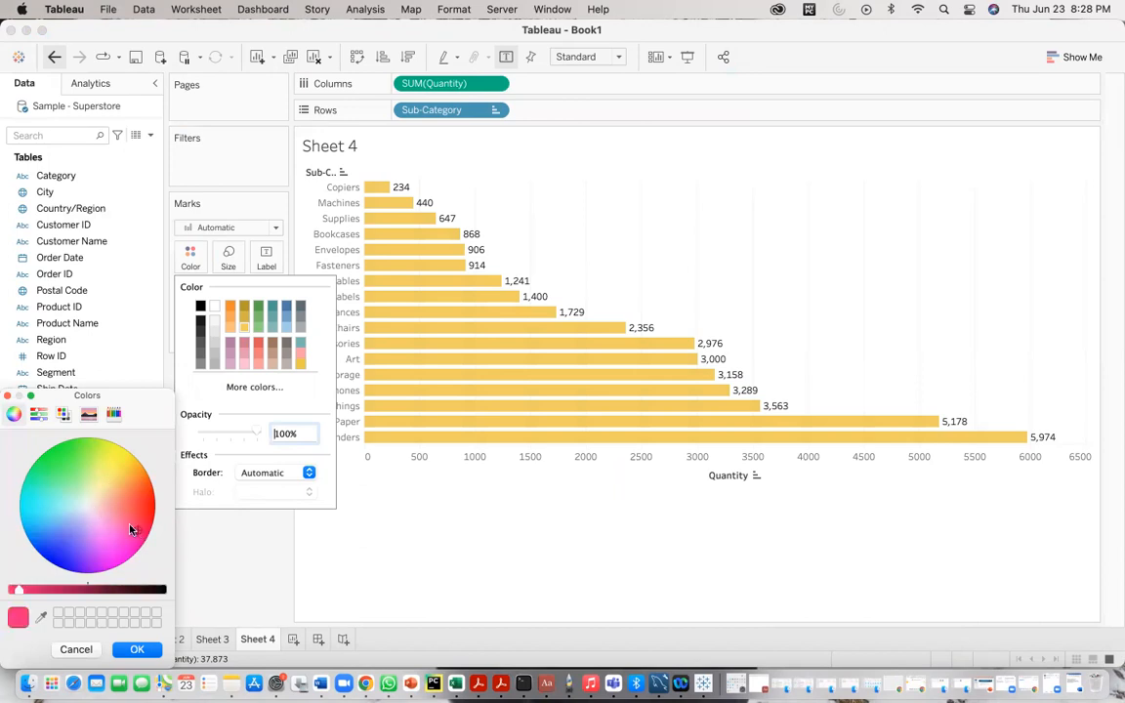
left_click_drag(18, 618, 74, 612)
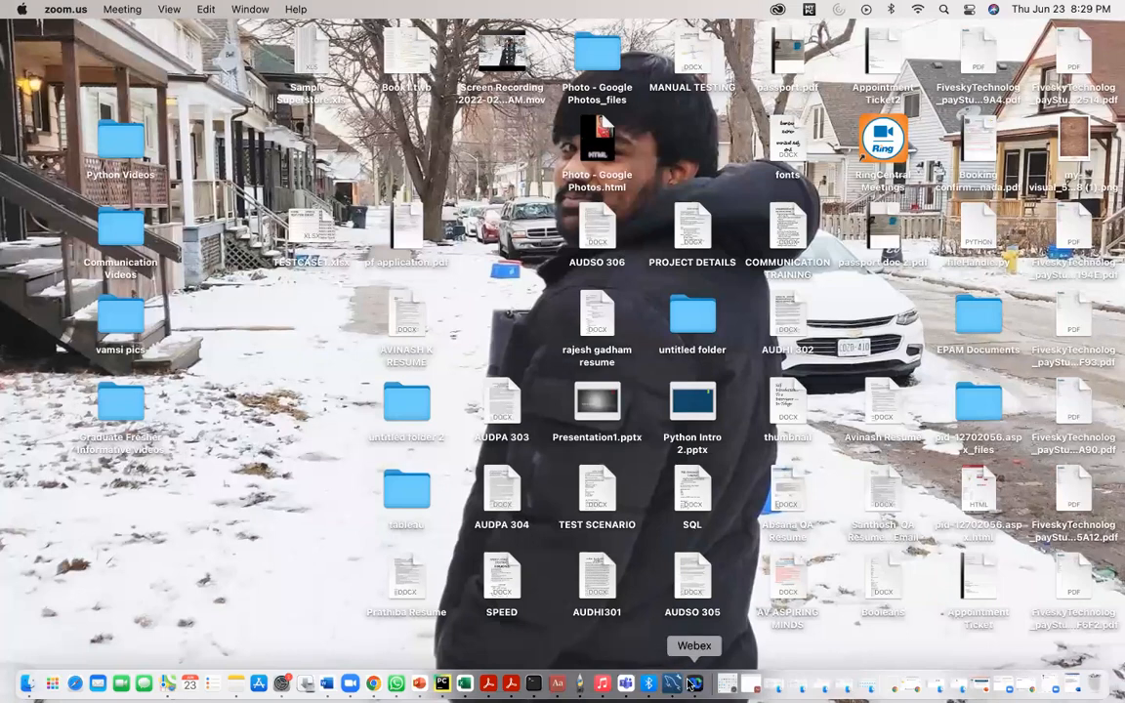
Relaunch Tableau, dismiss the error report and open the recovered copy of Book1
left_click(48, 684)
left_click(1010, 542)
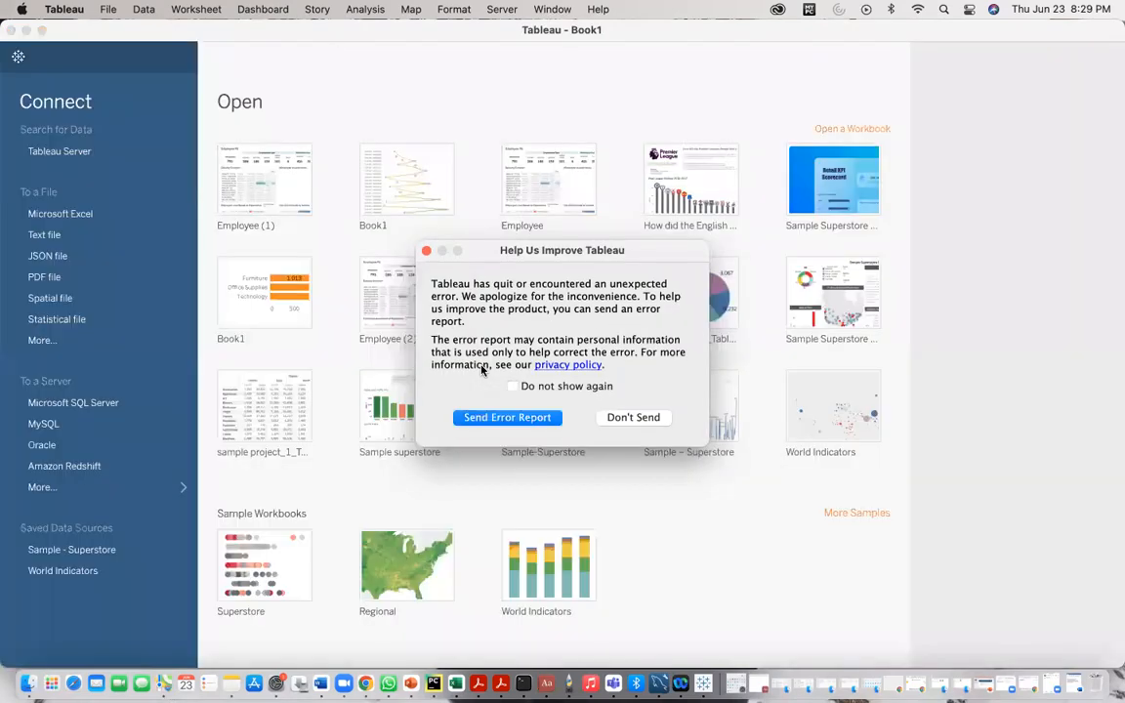
left_click(426, 252)
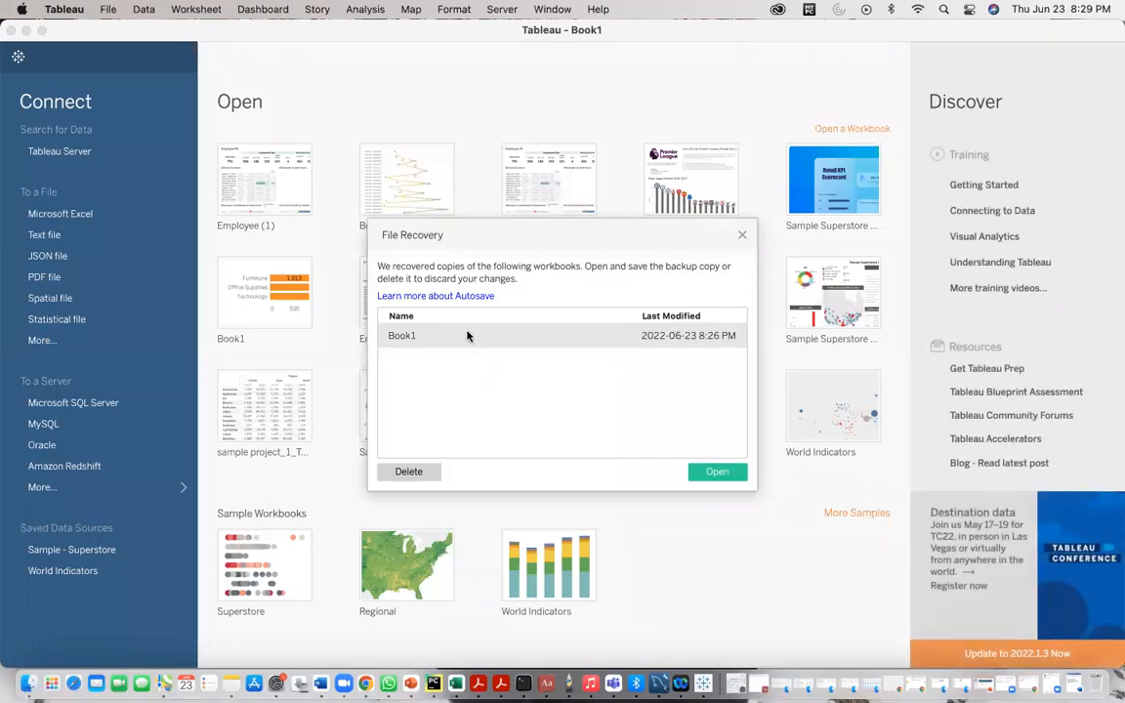
left_click(708, 473)
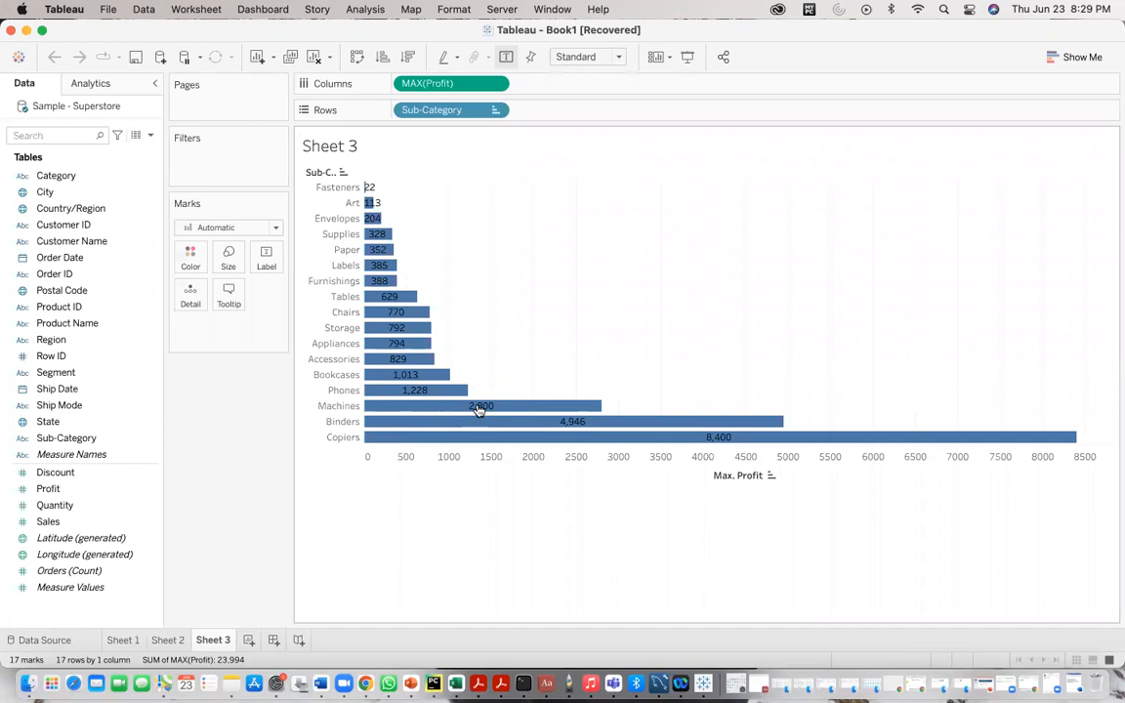
Create a new worksheet charting summed Quantity in Columns against Sub-Category in Rows, sorted in ascending order
left_click(251, 639)
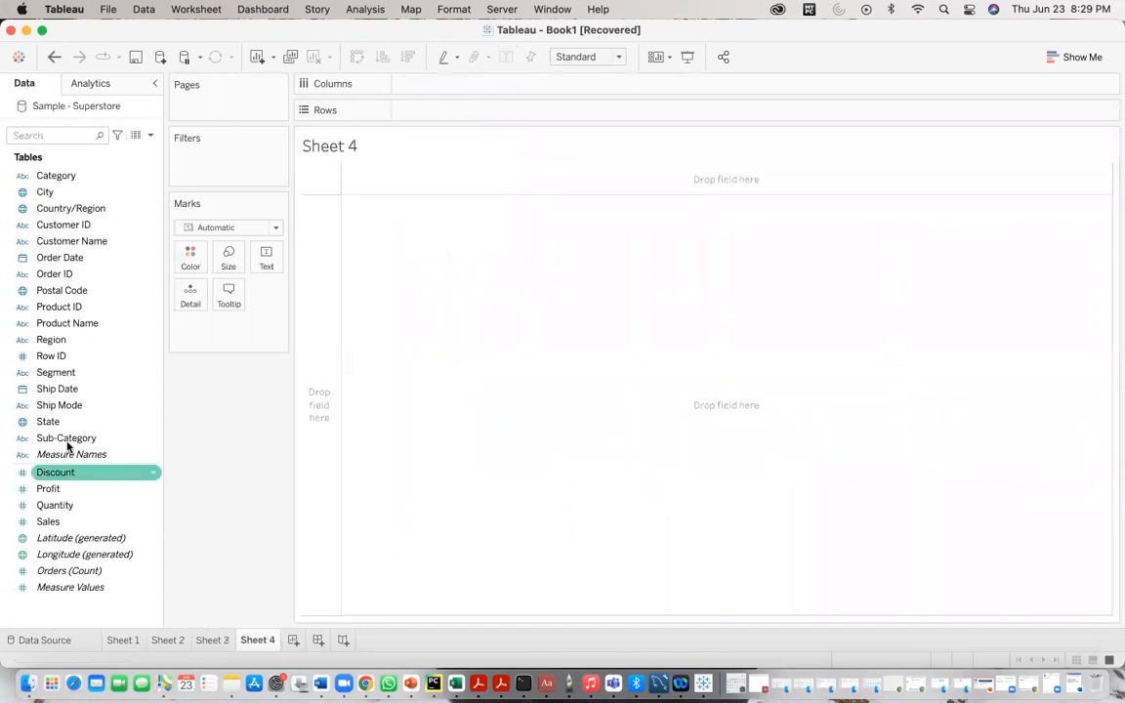
left_click_drag(53, 438, 427, 113)
mouse_move(55, 505)
left_mouse_down()
mouse_move(402, 214)
mouse_move(427, 92)
left_mouse_up()
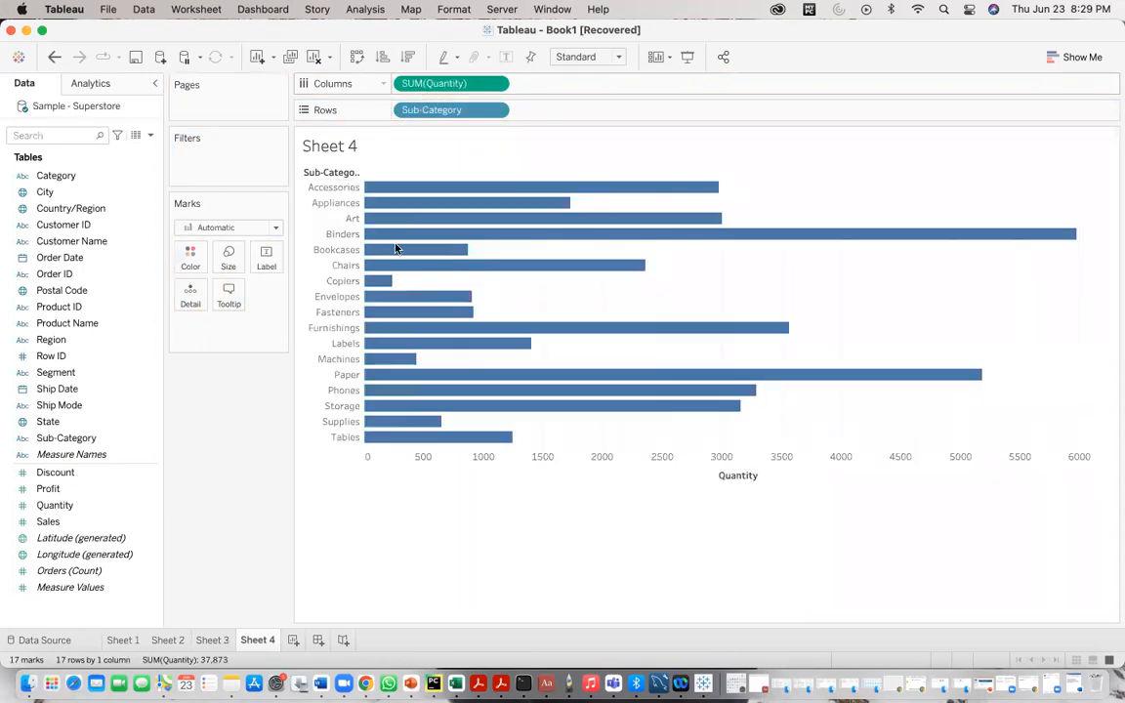
left_click(383, 54)
Turn on mark labels for the quantity bars on Sheet 4
left_click(270, 258)
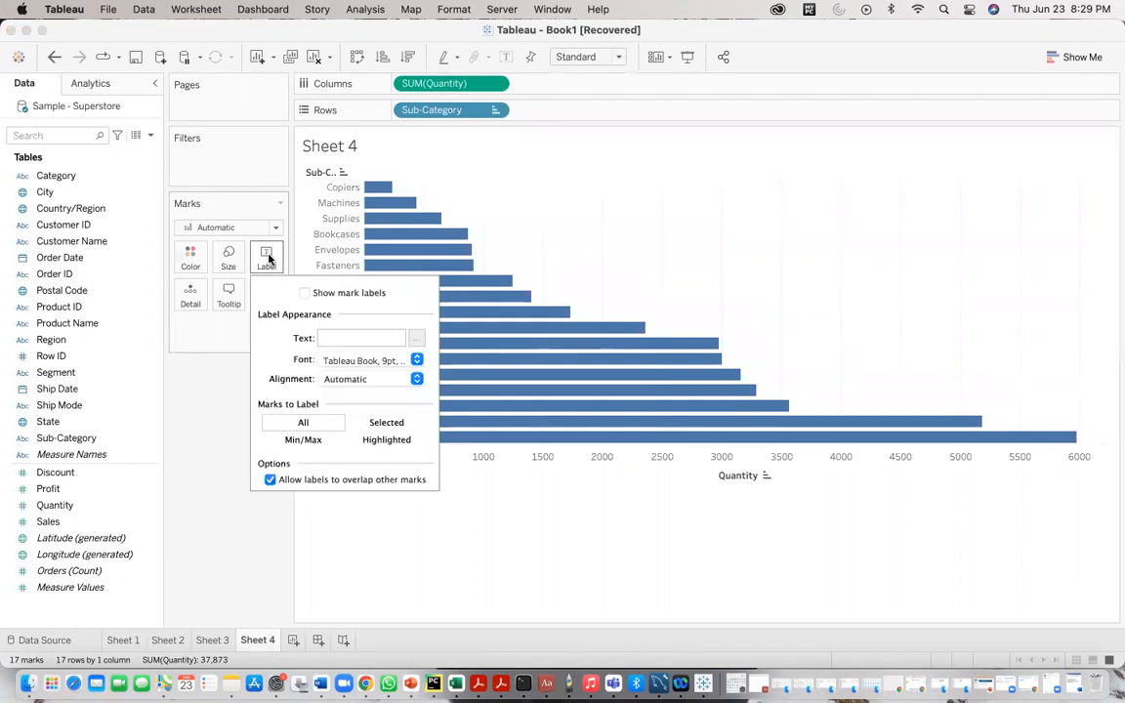
left_click(305, 292)
left_click(453, 517)
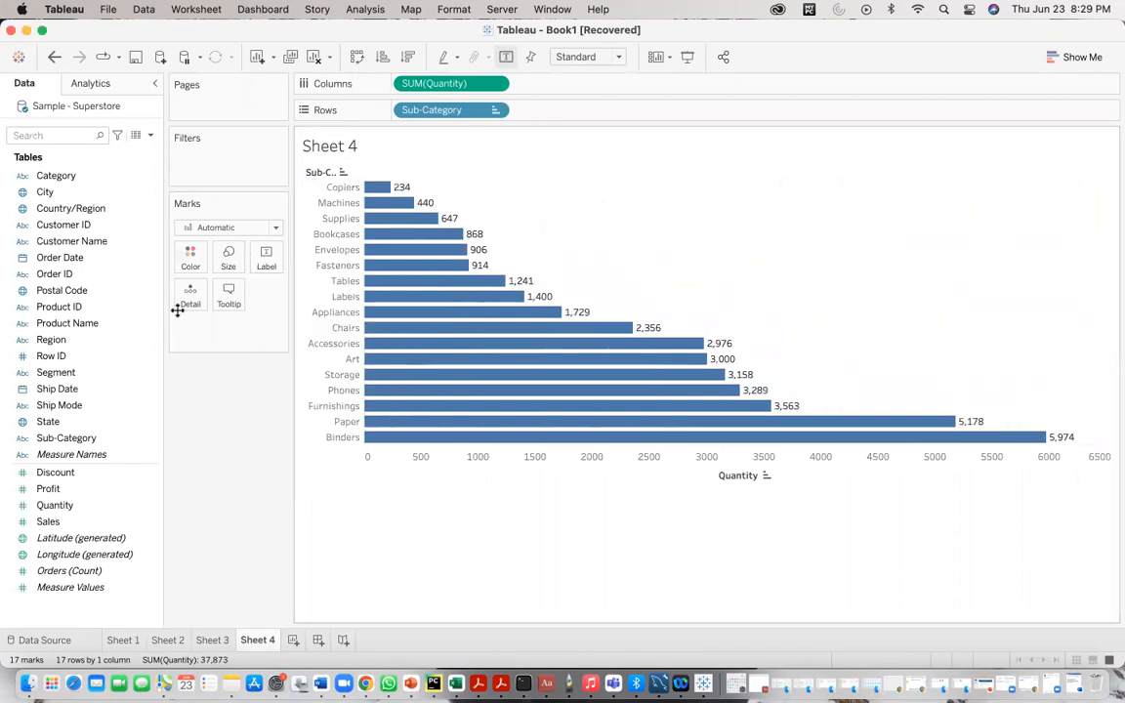
Recolour all the quantity bars on Sheet 4 light teal
left_click(191, 257)
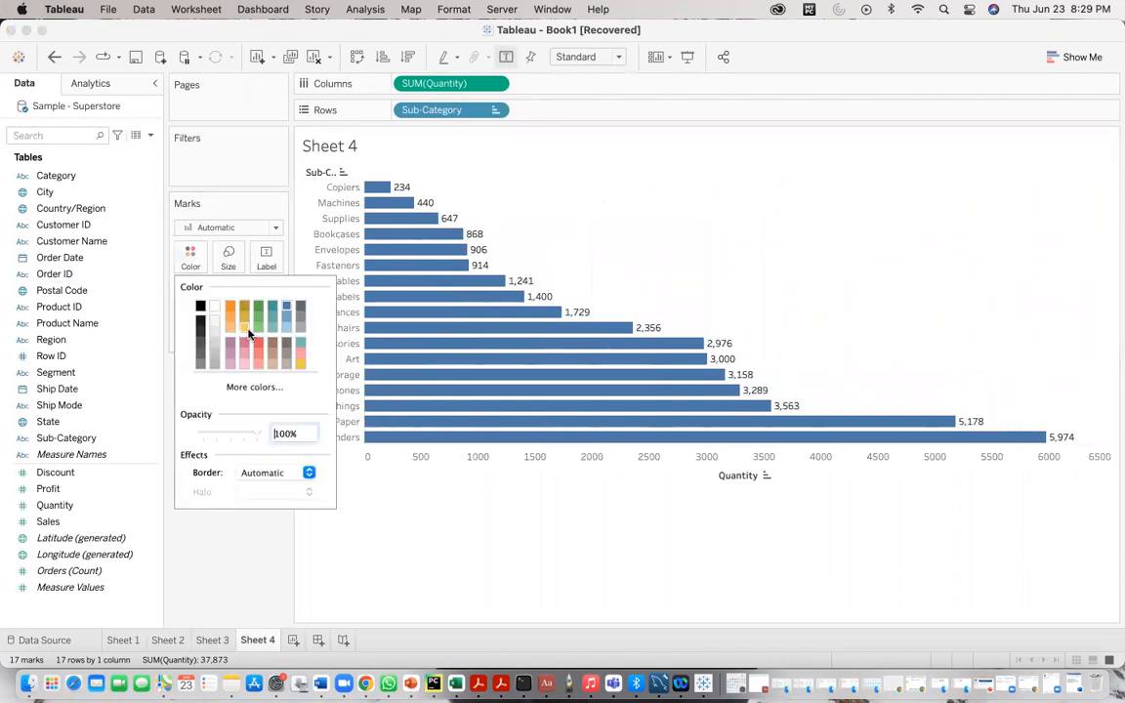
left_click(257, 317)
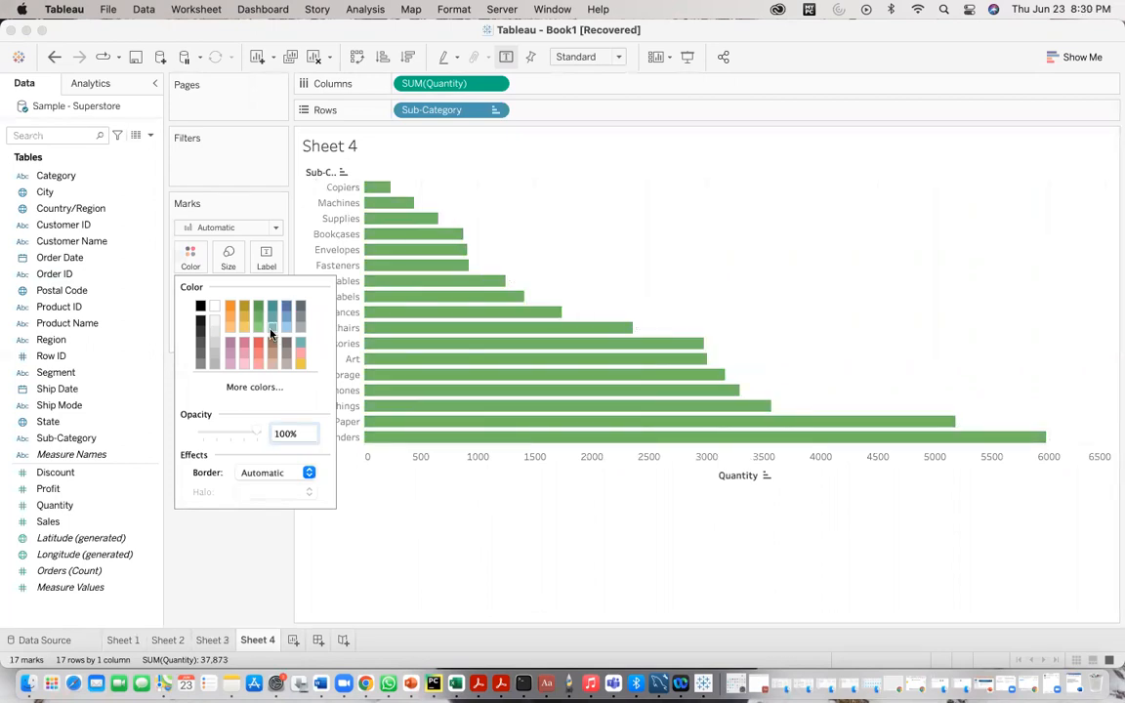
left_click(271, 330)
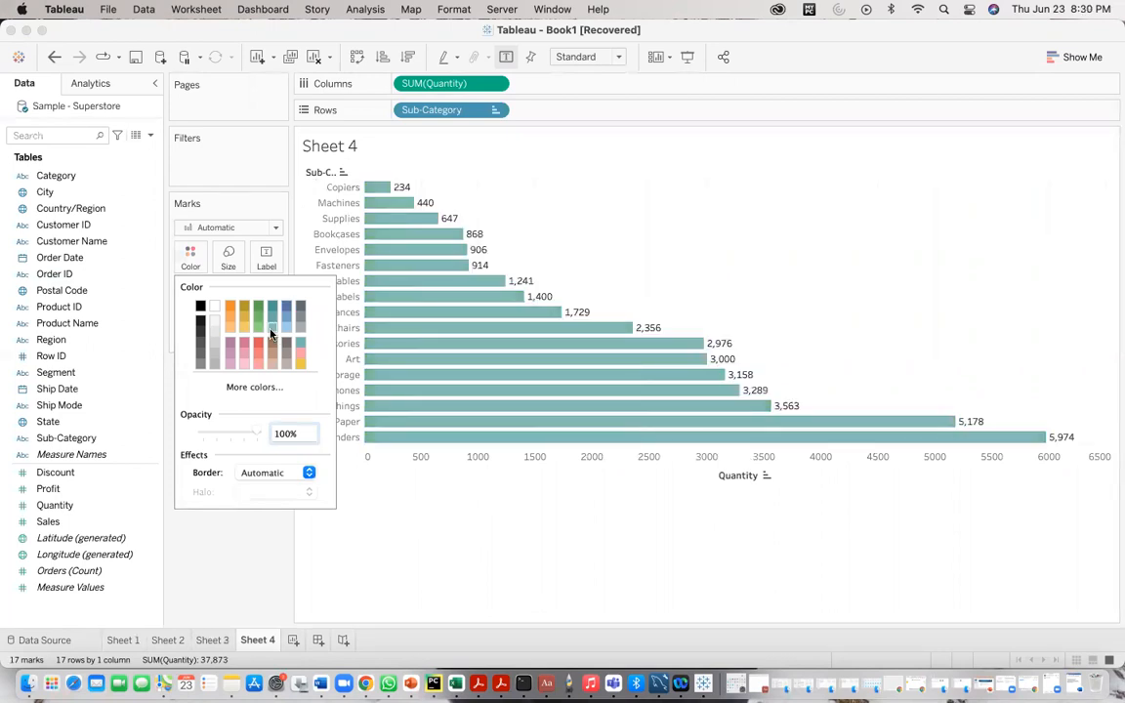
left_click(371, 505)
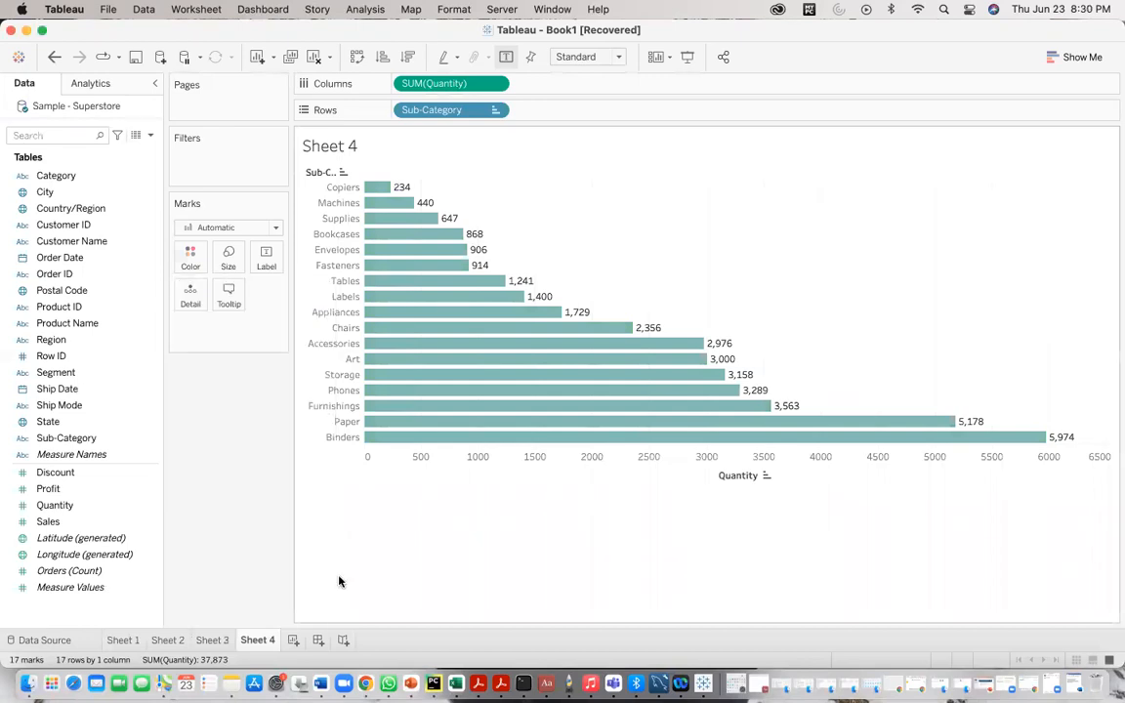
Add another worksheet with Sub-Category in Rows and summed Quantity in Columns, and sort the bars in ascending order
left_click(293, 640)
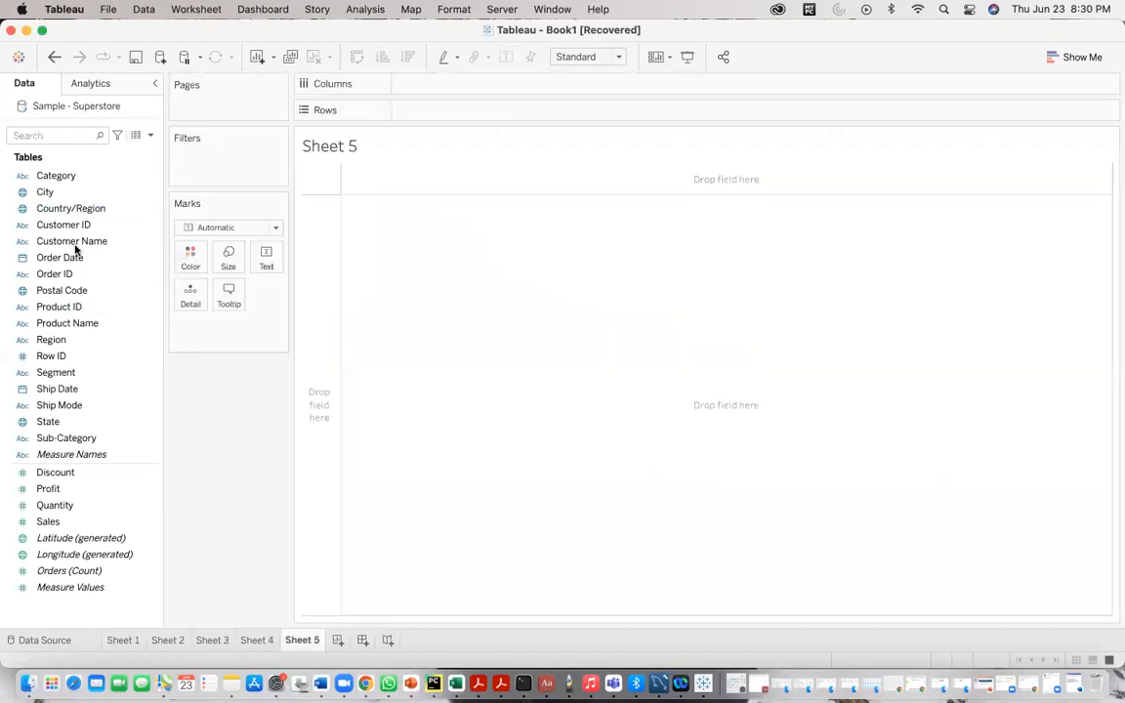
left_click_drag(67, 436, 439, 110)
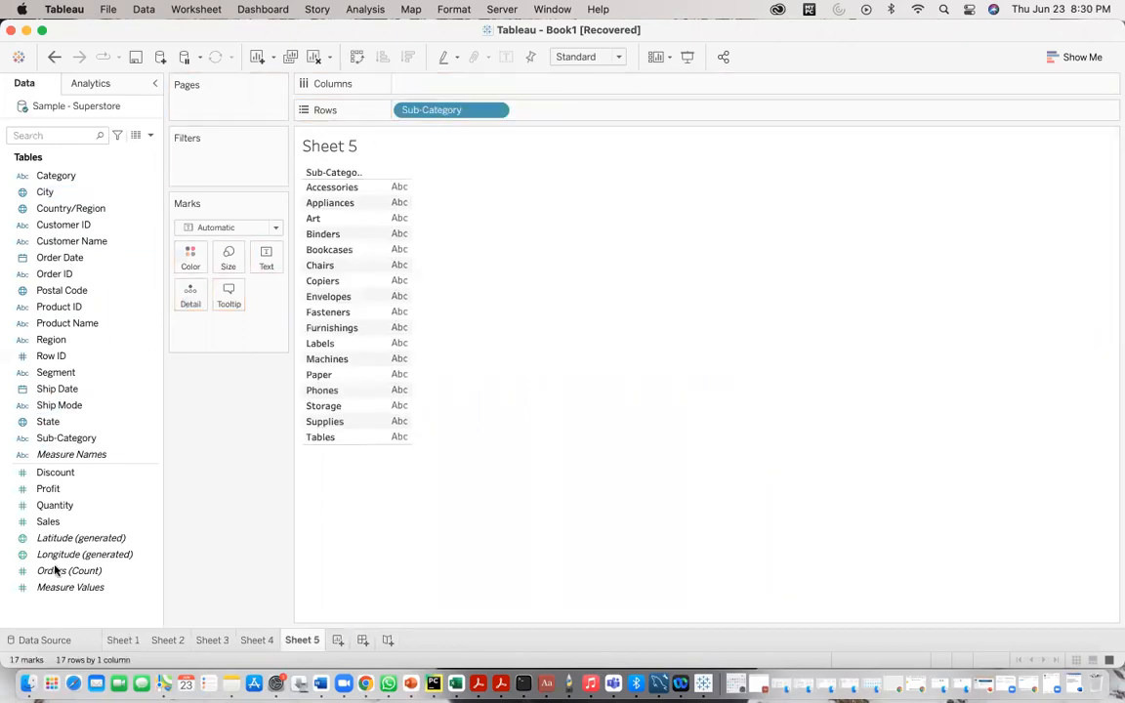
left_click_drag(64, 508, 434, 84)
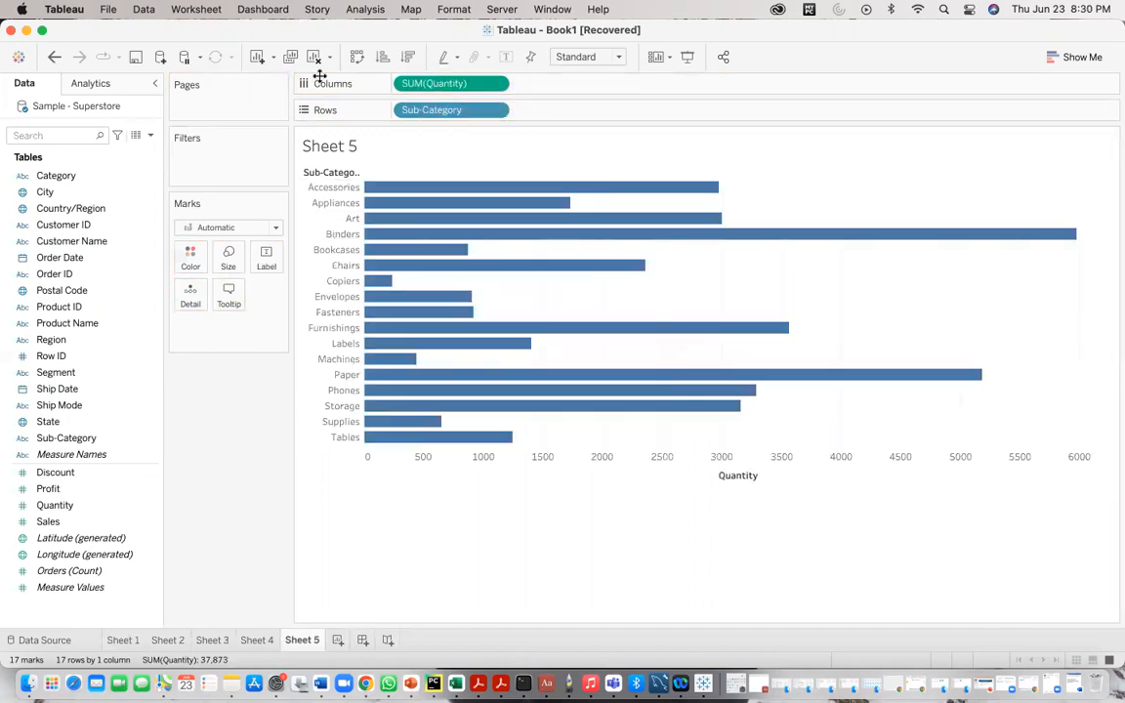
left_click(381, 57)
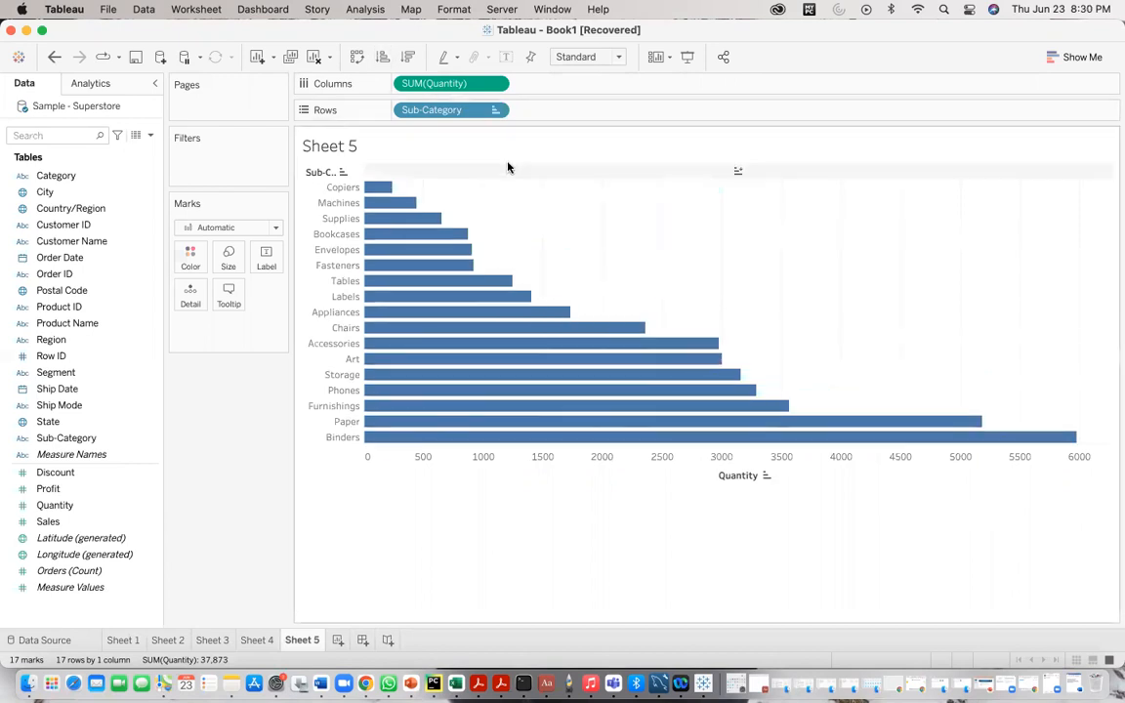
Try moving Sub-Category from Rows to Color on Sheet 5 and move it back to Rows
left_click_drag(443, 112, 195, 260)
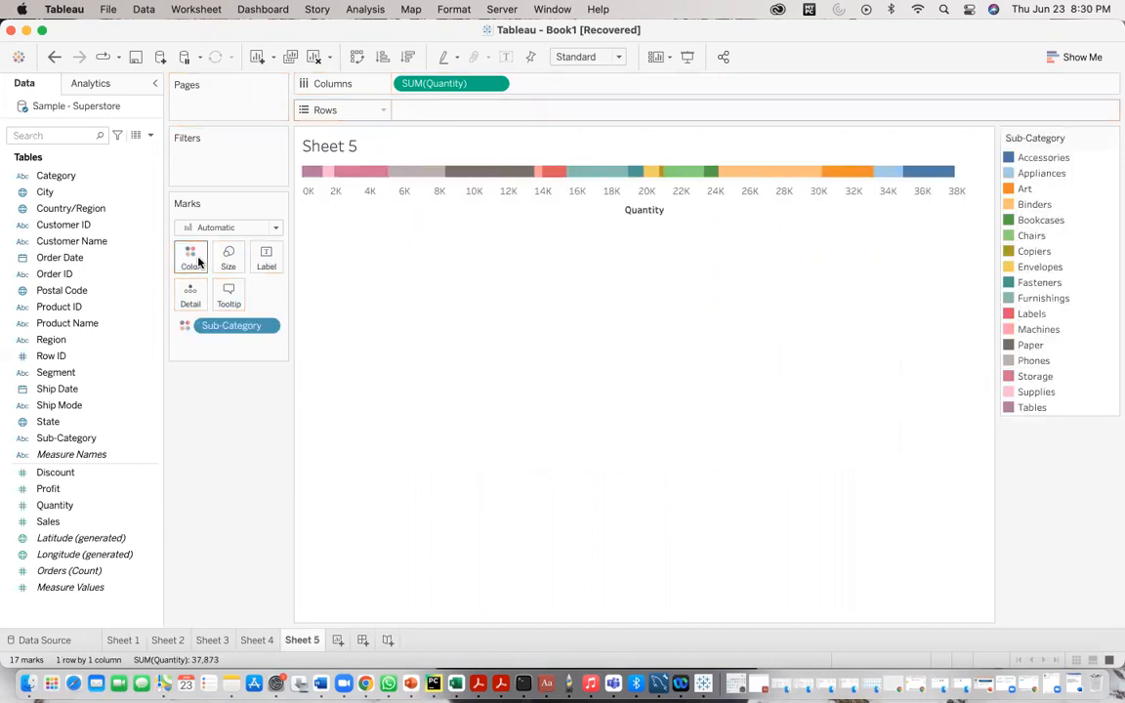
left_click(265, 328)
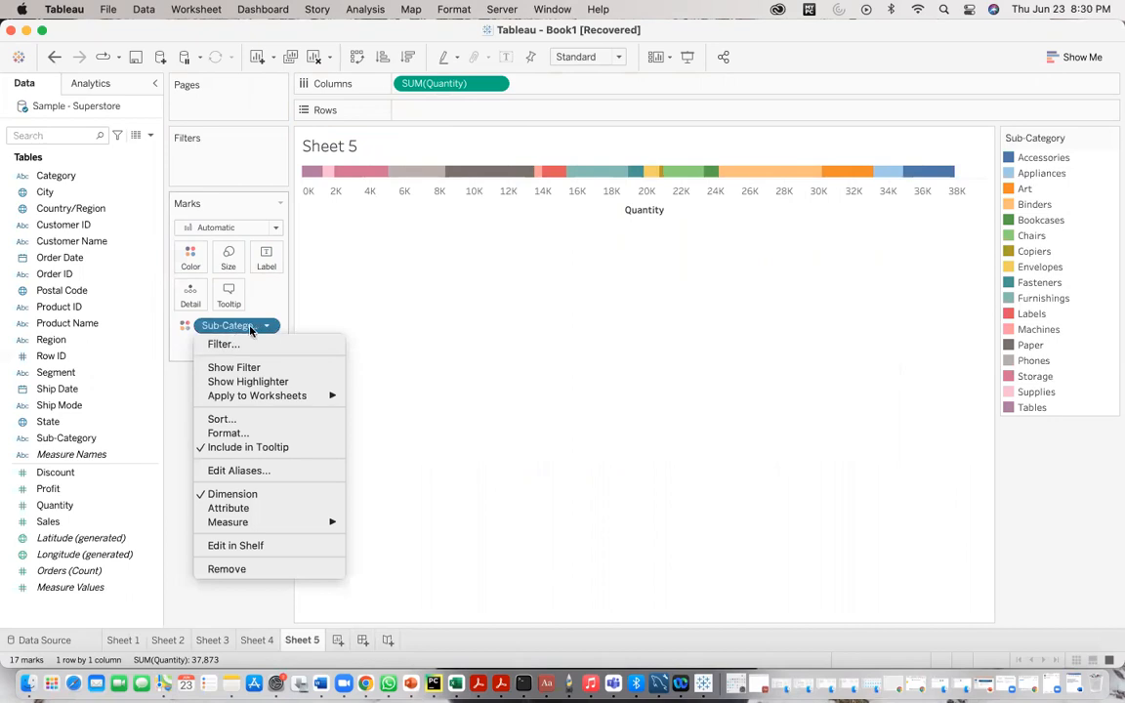
left_click(265, 328)
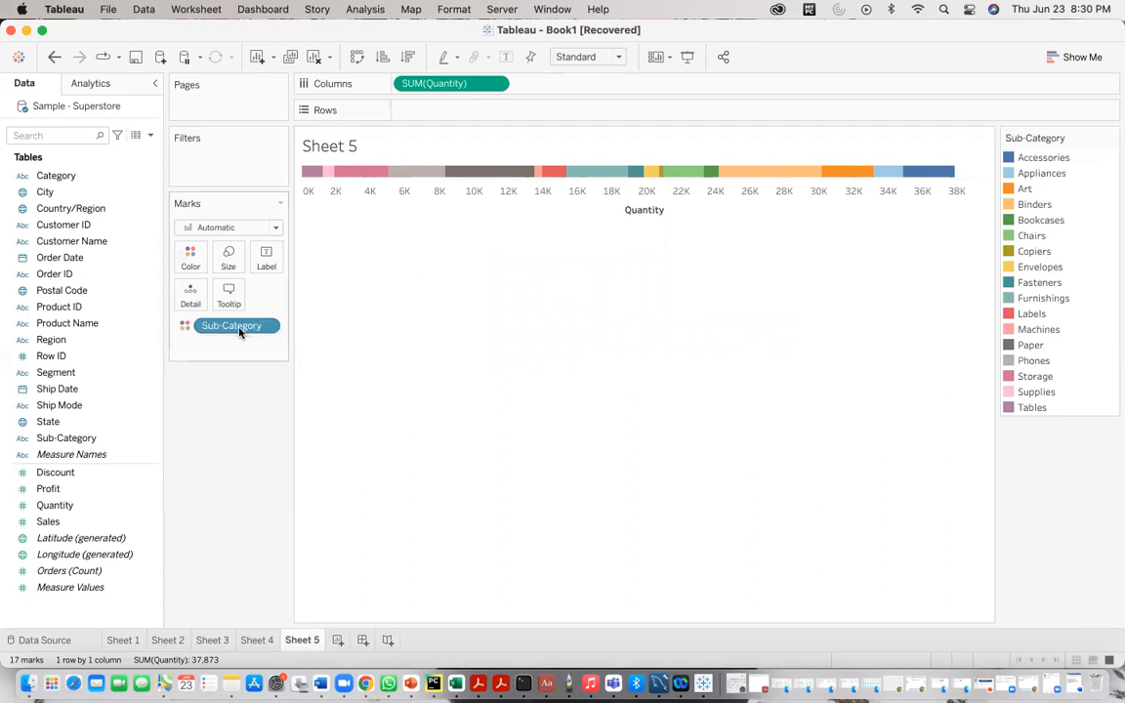
left_click_drag(246, 334, 440, 114)
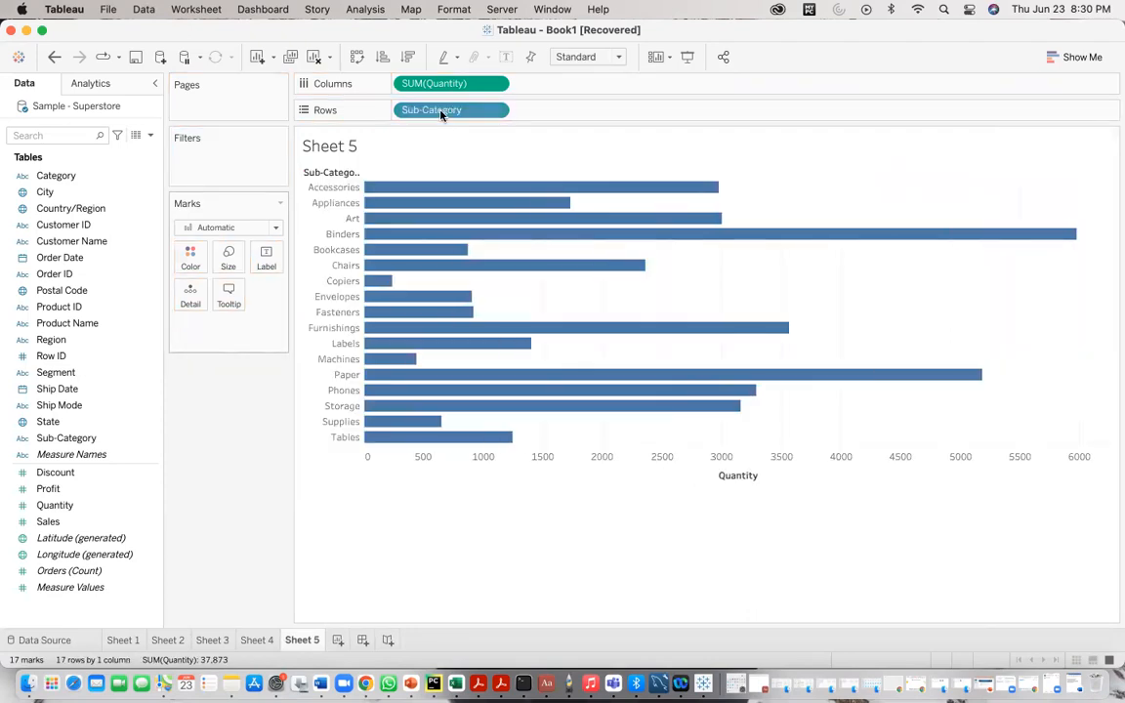
Colour the Sheet 5 quantity bars by Sub-Category, place Sub-Category in Rows as well, and return to Sheet 4
left_click_drag(441, 114, 204, 265)
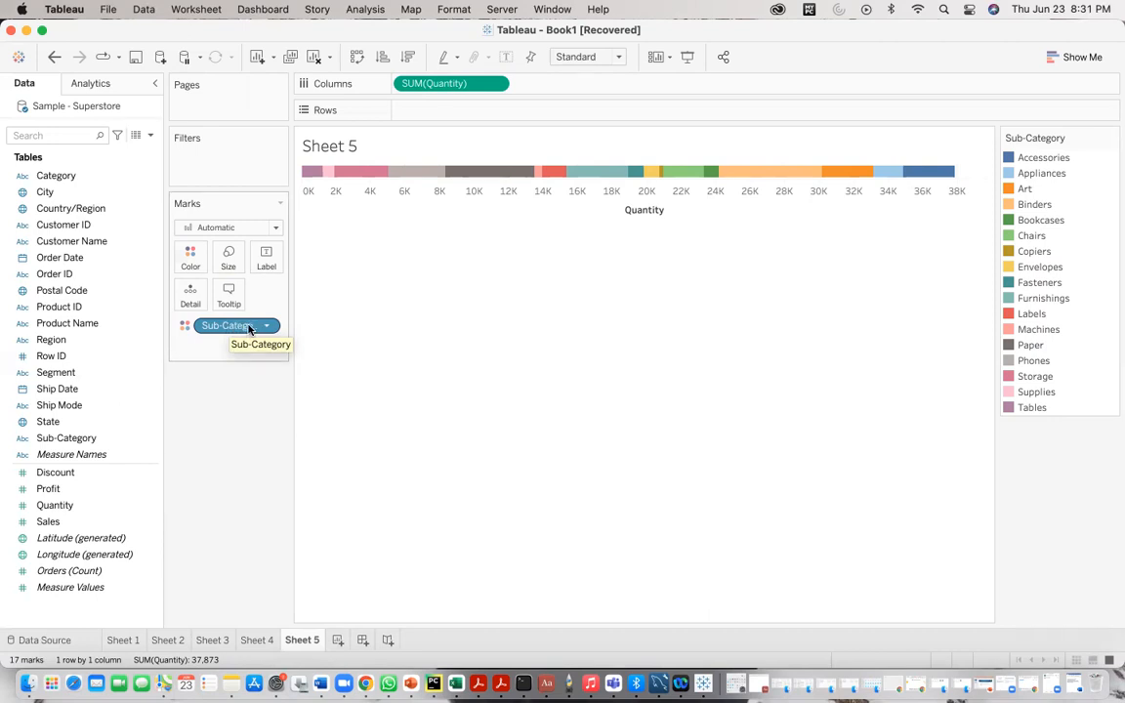
left_click_drag(249, 329, 189, 260)
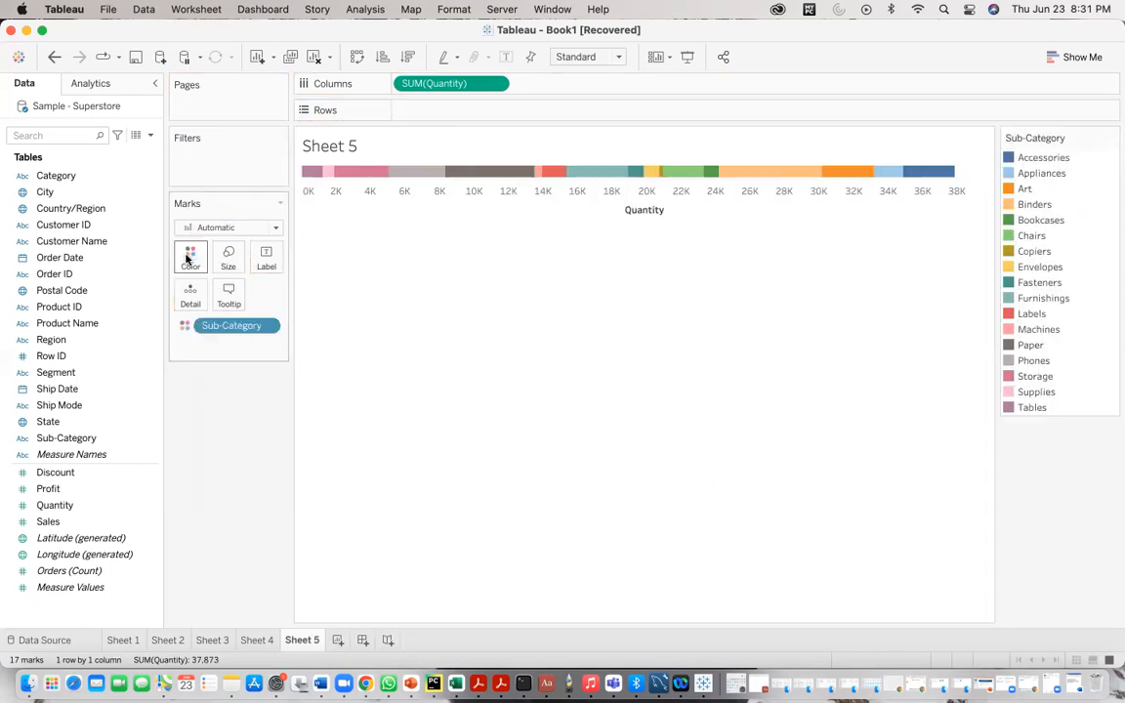
left_click_drag(214, 332, 416, 115)
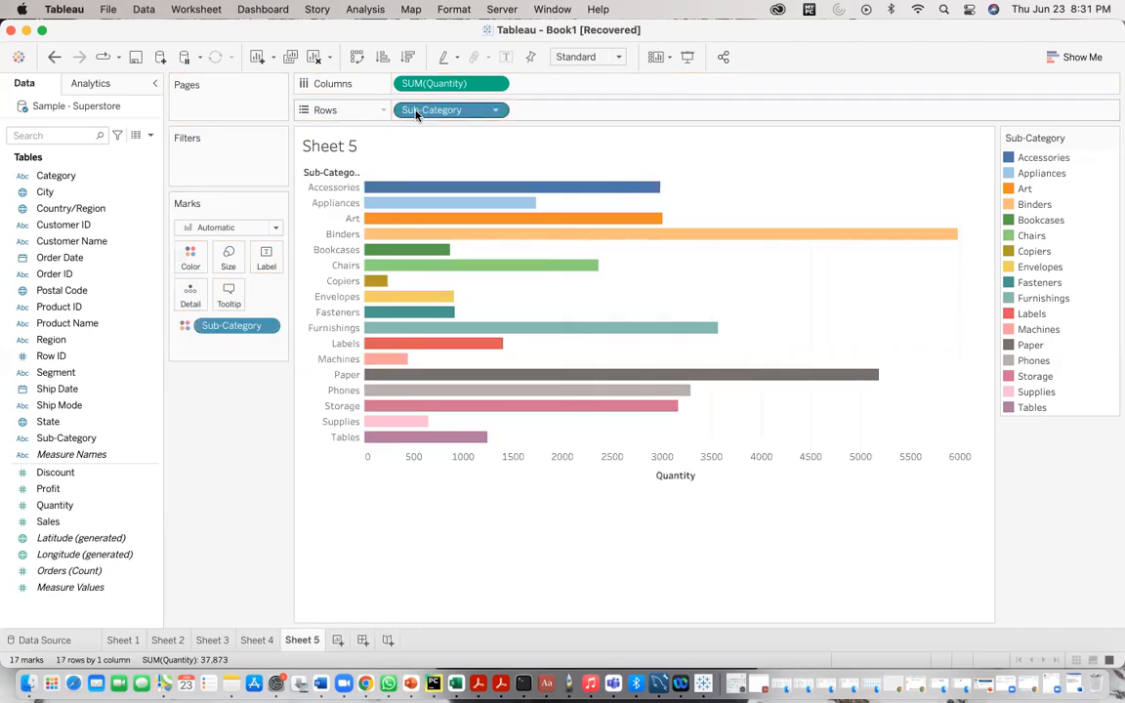
mouse_move(431, 350)
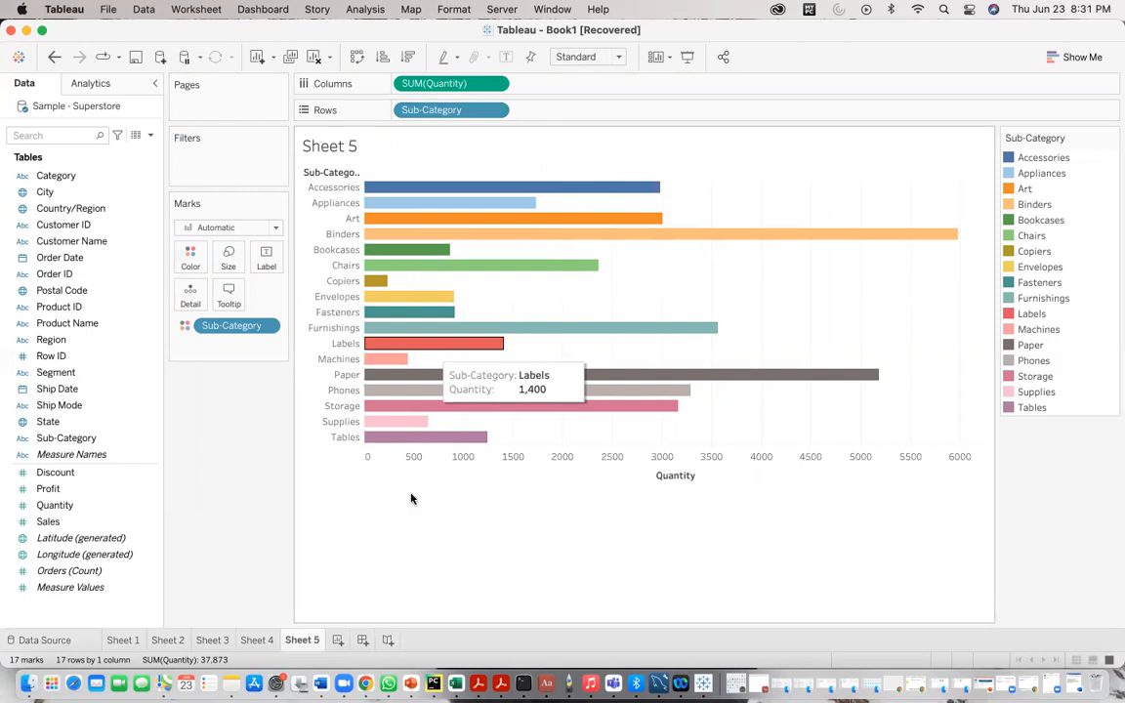
left_click(256, 640)
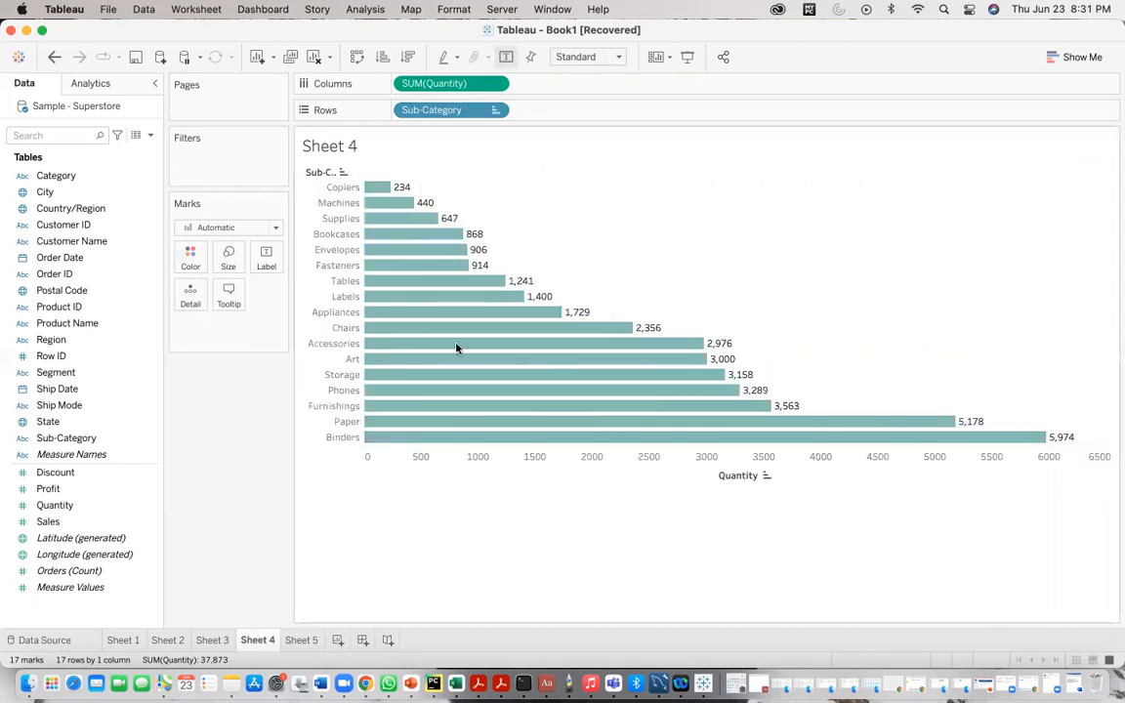
Add a new worksheet to the workbook, switch to the Word task list and start item 5 on a new line
mouse_move(508, 345)
left_click(337, 640)
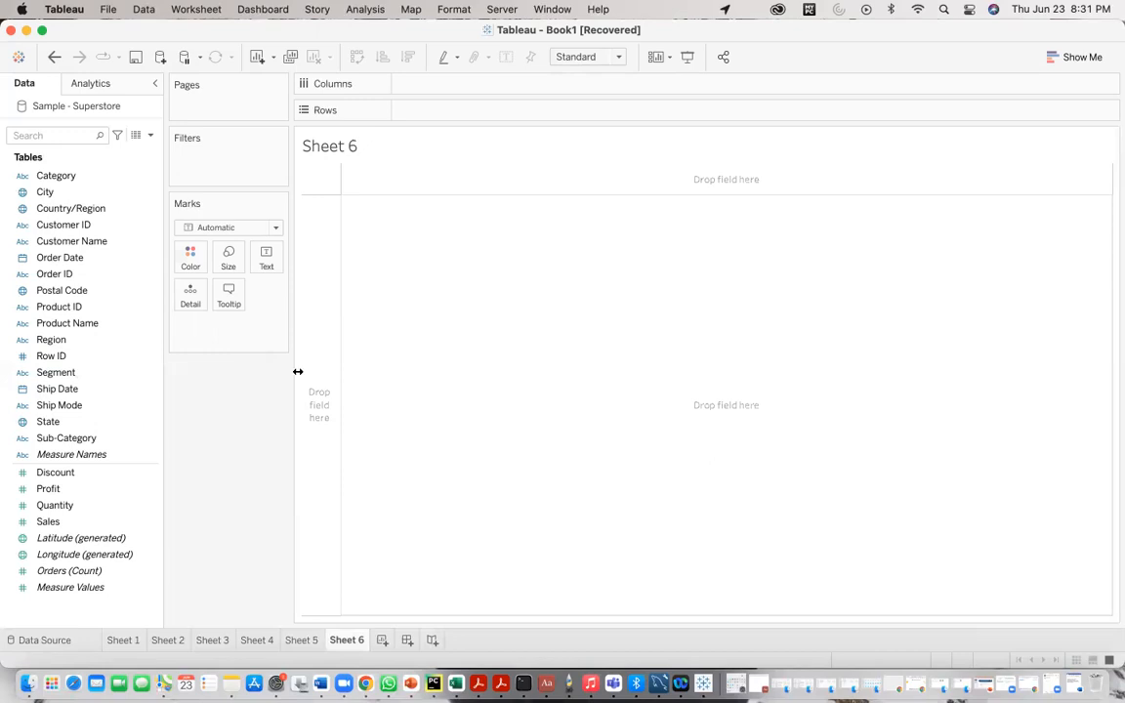
left_click(326, 685)
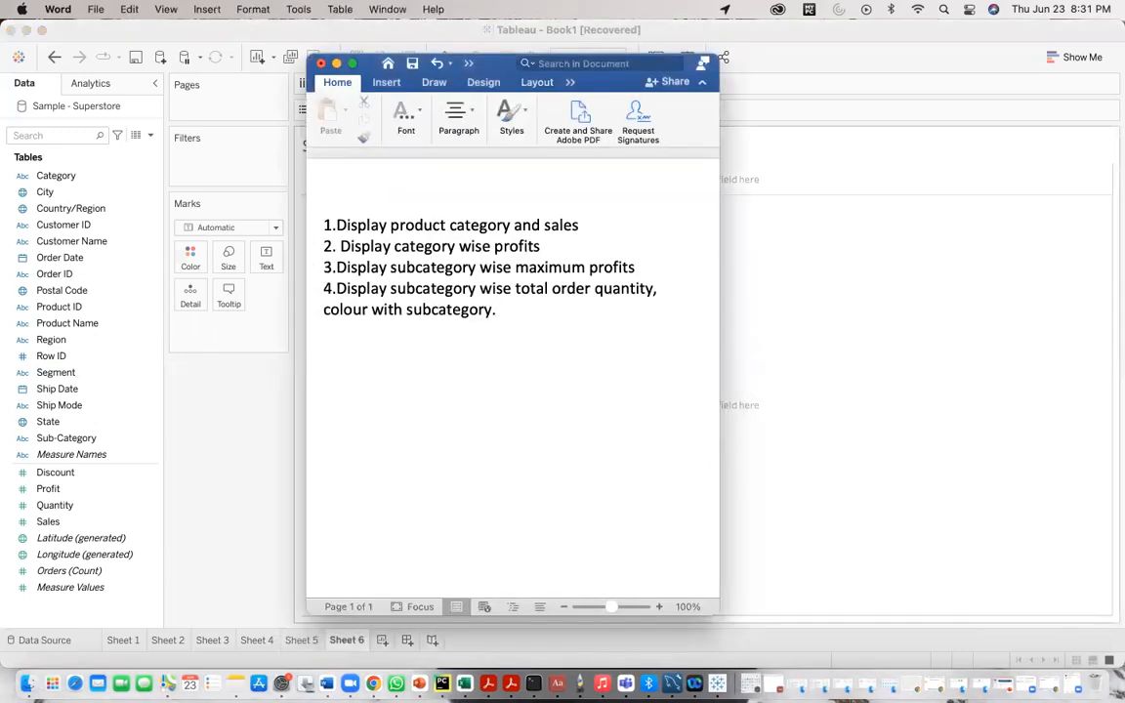
key("F4")
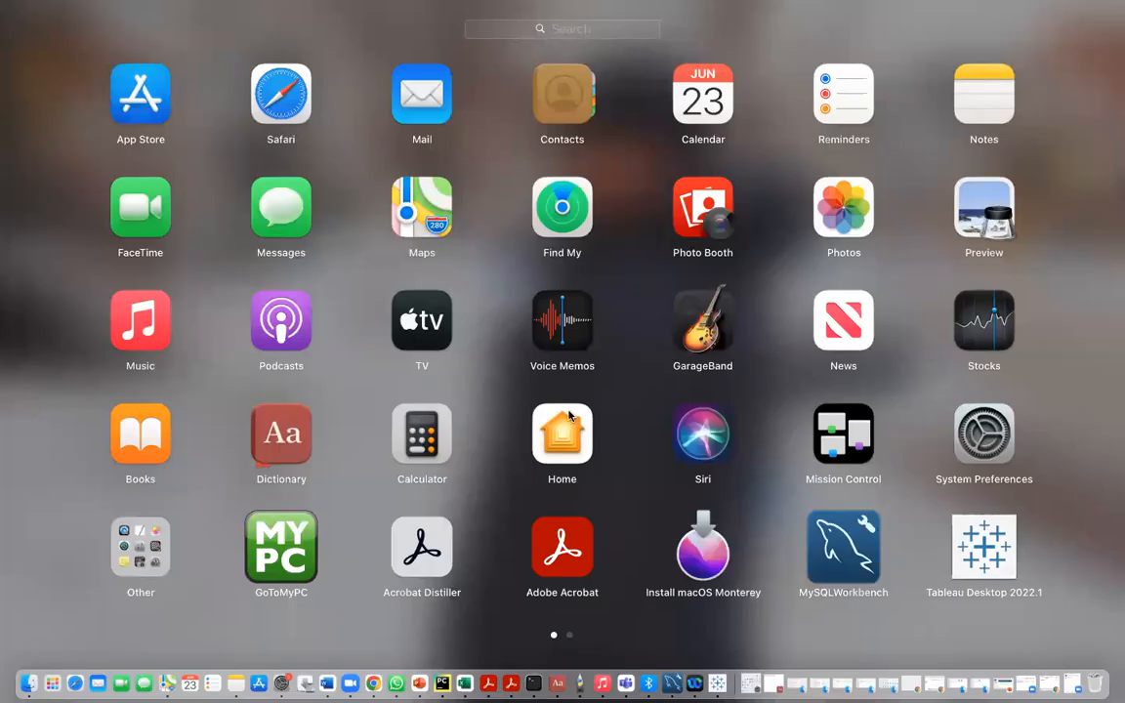
left_click(327, 684)
type("5")
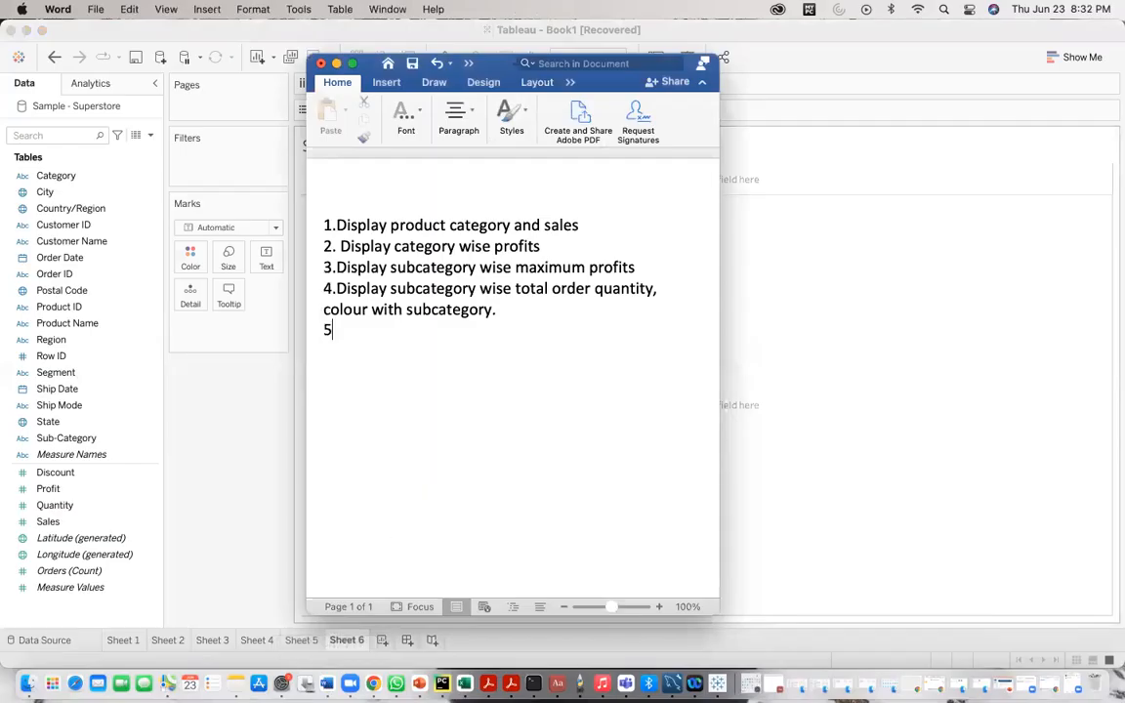
Write item 5 as "Display quarter wise sales for all the years colour with years ." and return to Tableau
type(".Display quart")
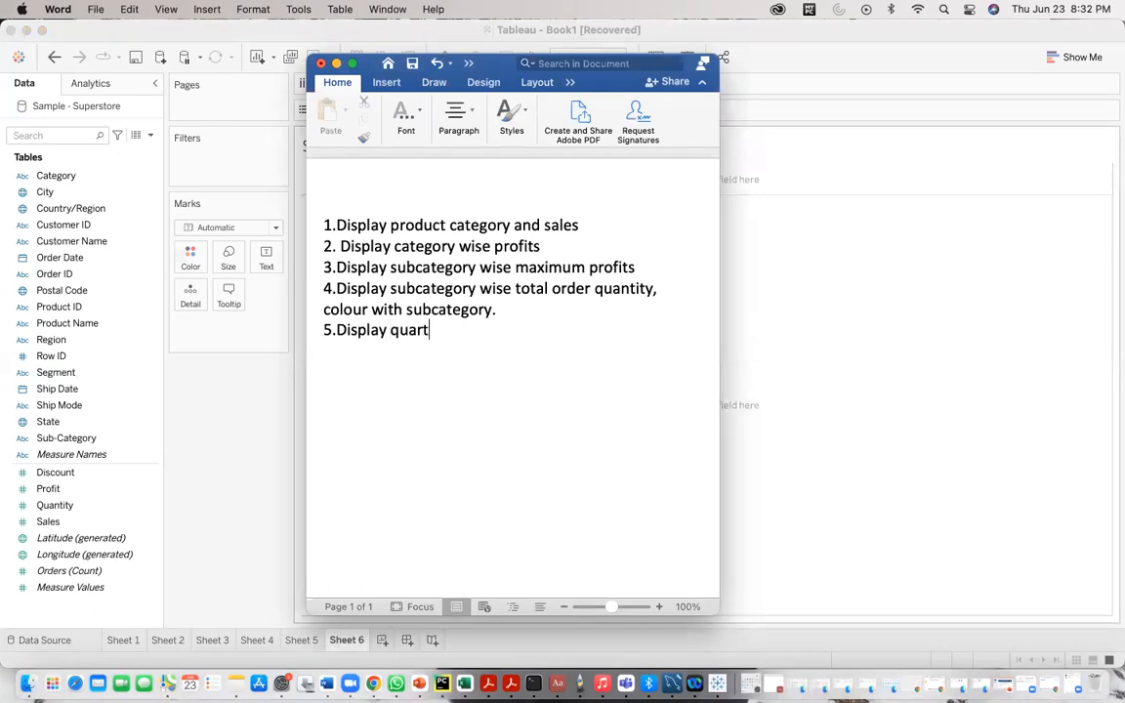
type("er wise sales f")
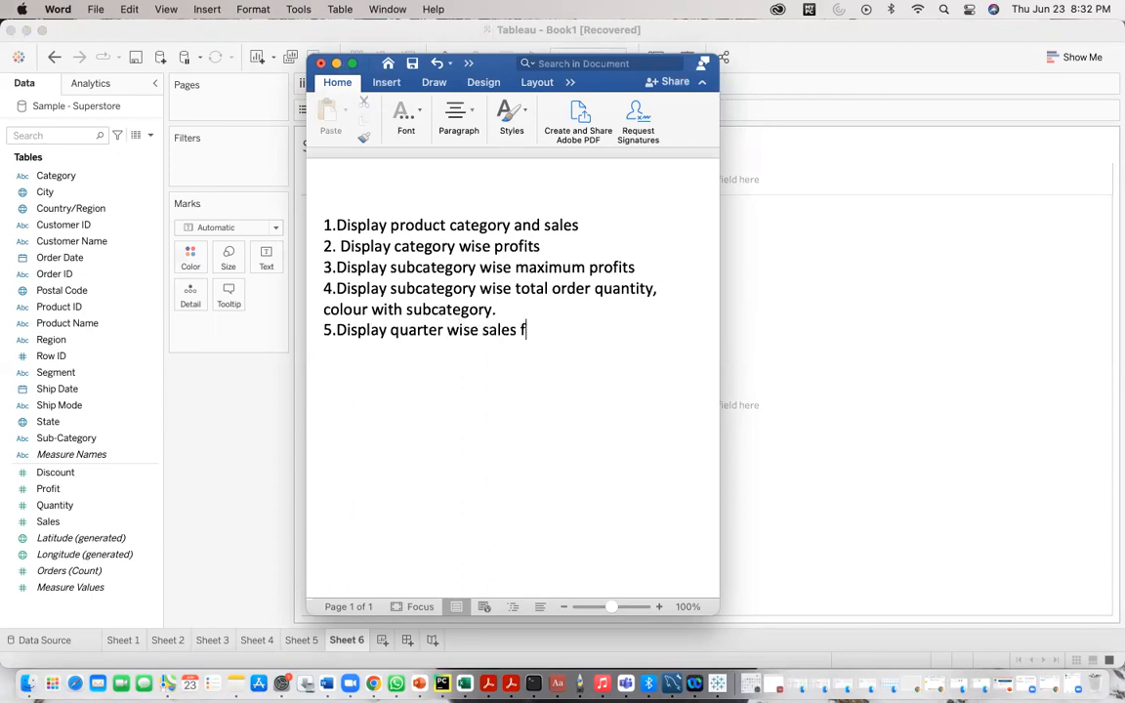
type("or akl")
key("BackSpace")
key("BackSpace")
type("ll  the years colour with")
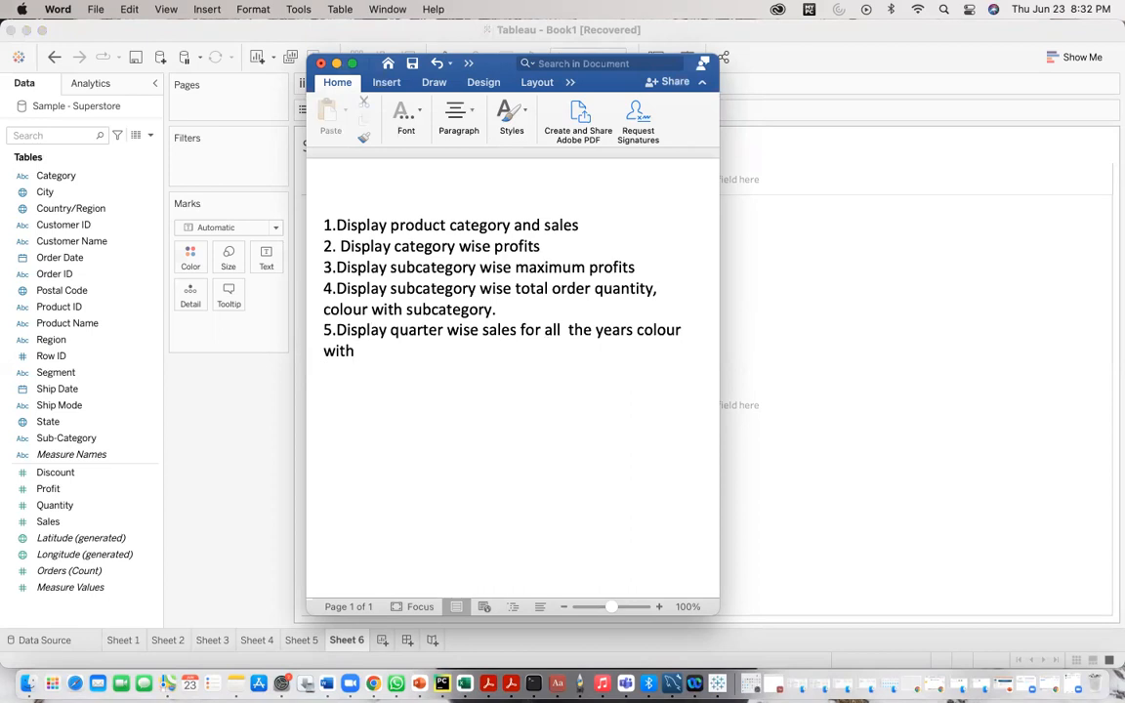
type(" years an")
key("BackSpace")
key("BackSpace")
type(".")
left_click(337, 64)
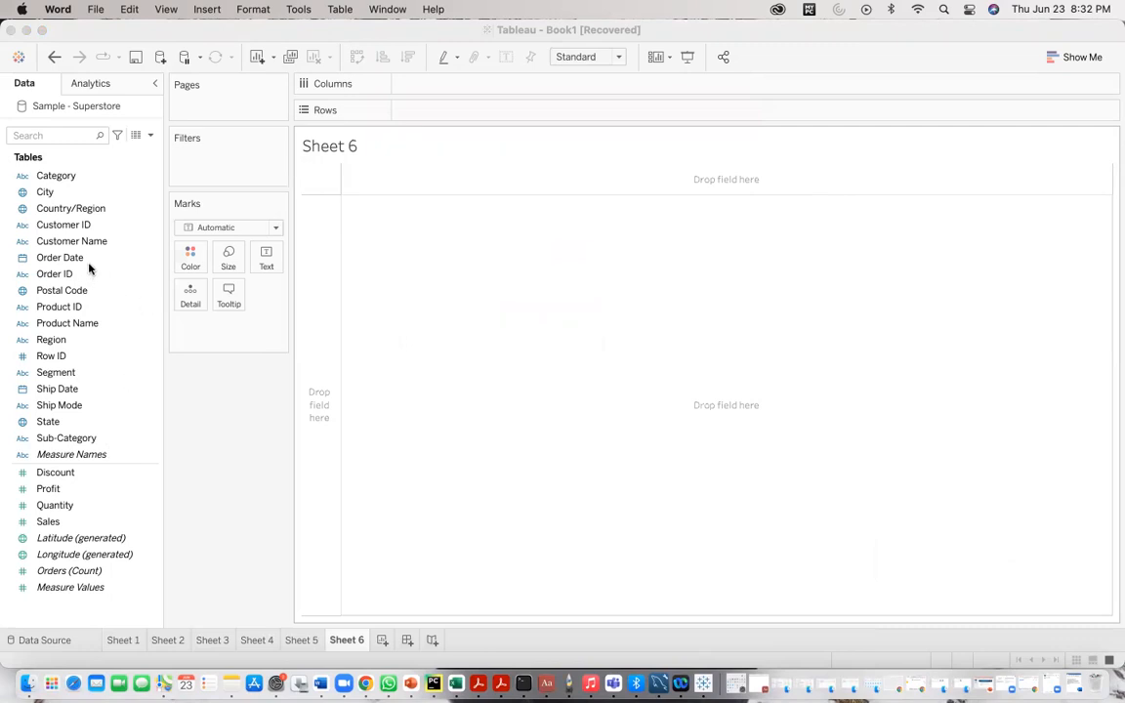
Place Order Date in Rows on Sheet 6, expand it to quarters, and remove the year level
left_click_drag(82, 260, 435, 110)
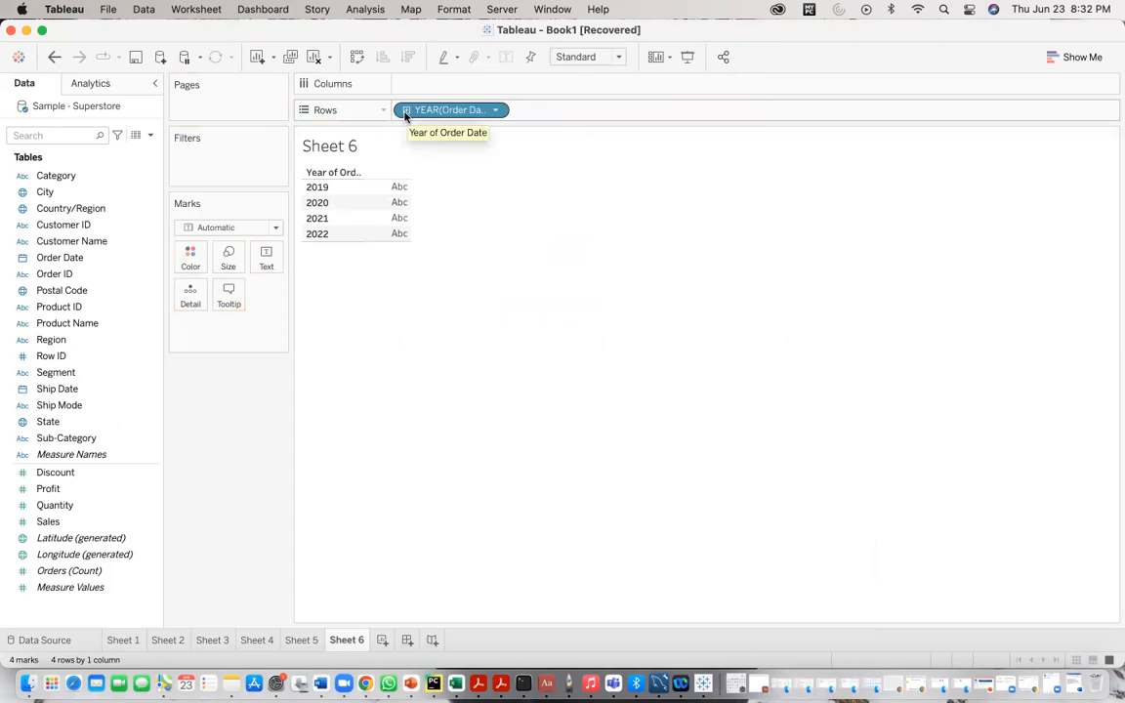
left_click(406, 112)
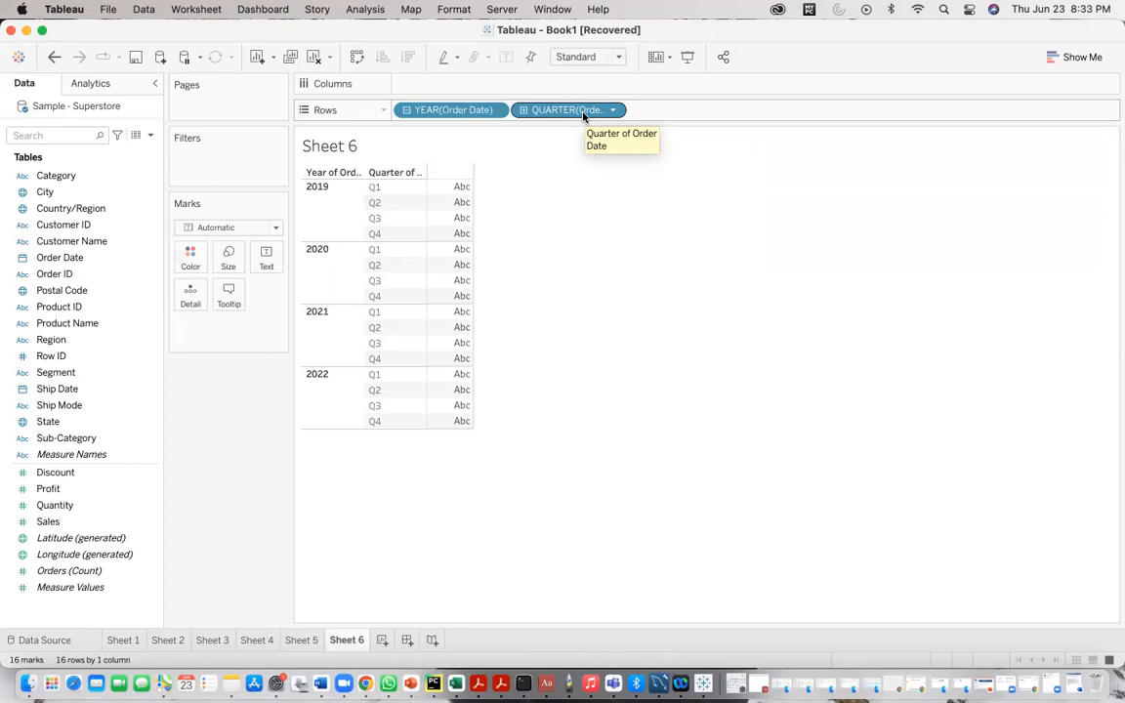
left_click(496, 112)
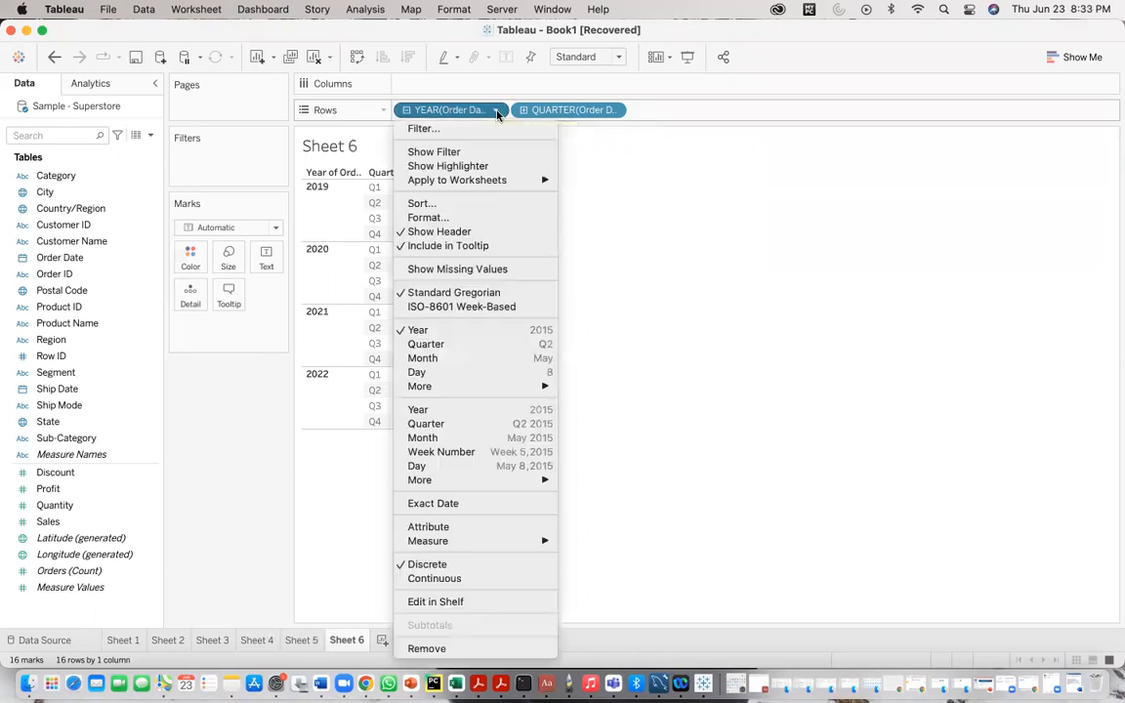
left_click(427, 649)
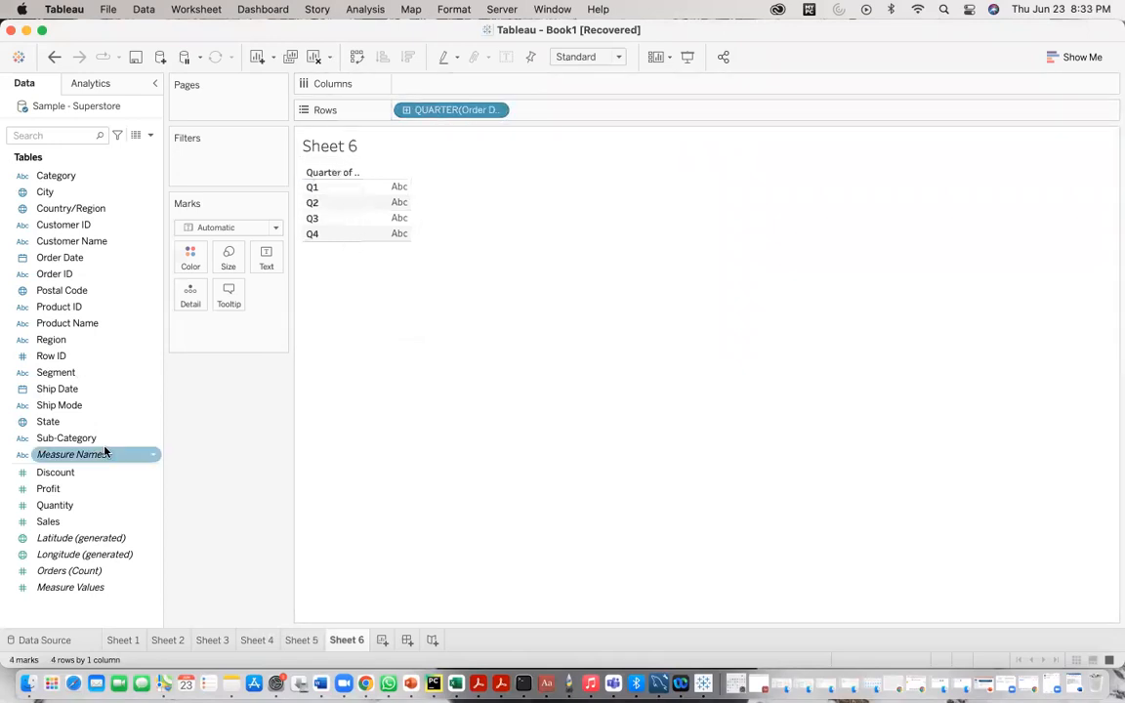
Check item 5 in the Word task list, add summed Sales to Columns on Sheet 6, and set the mark type to Bar
left_click(321, 684)
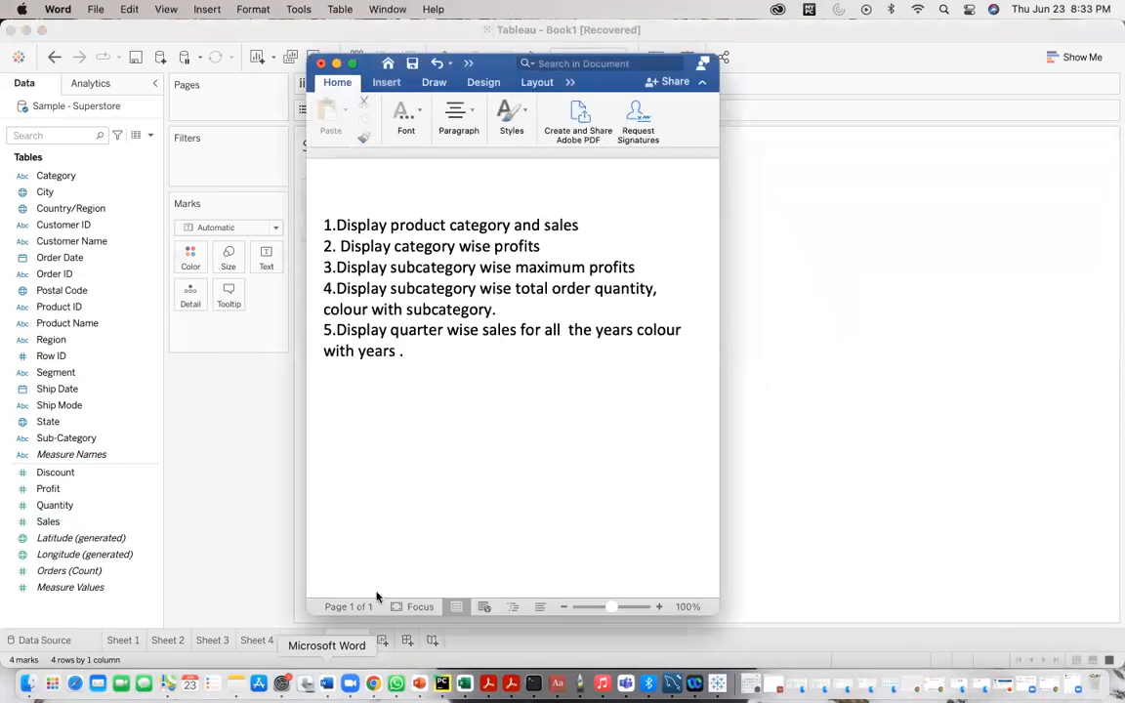
left_click(337, 64)
left_click_drag(67, 520, 427, 86)
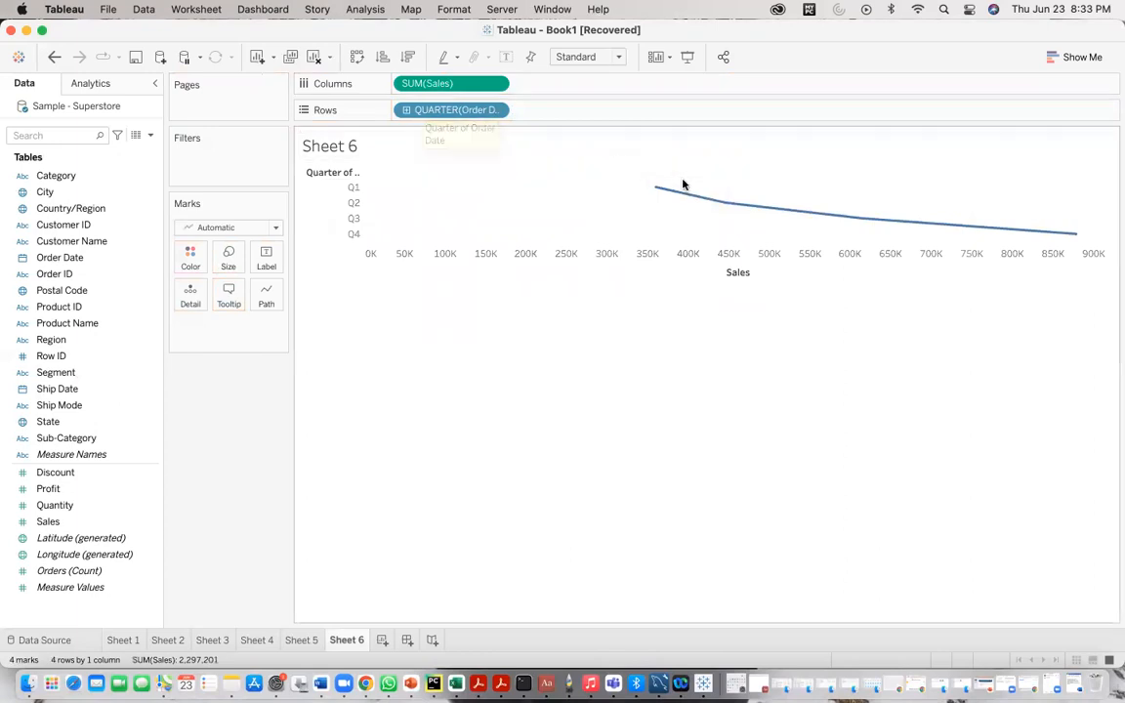
left_click(276, 227)
left_click(200, 260)
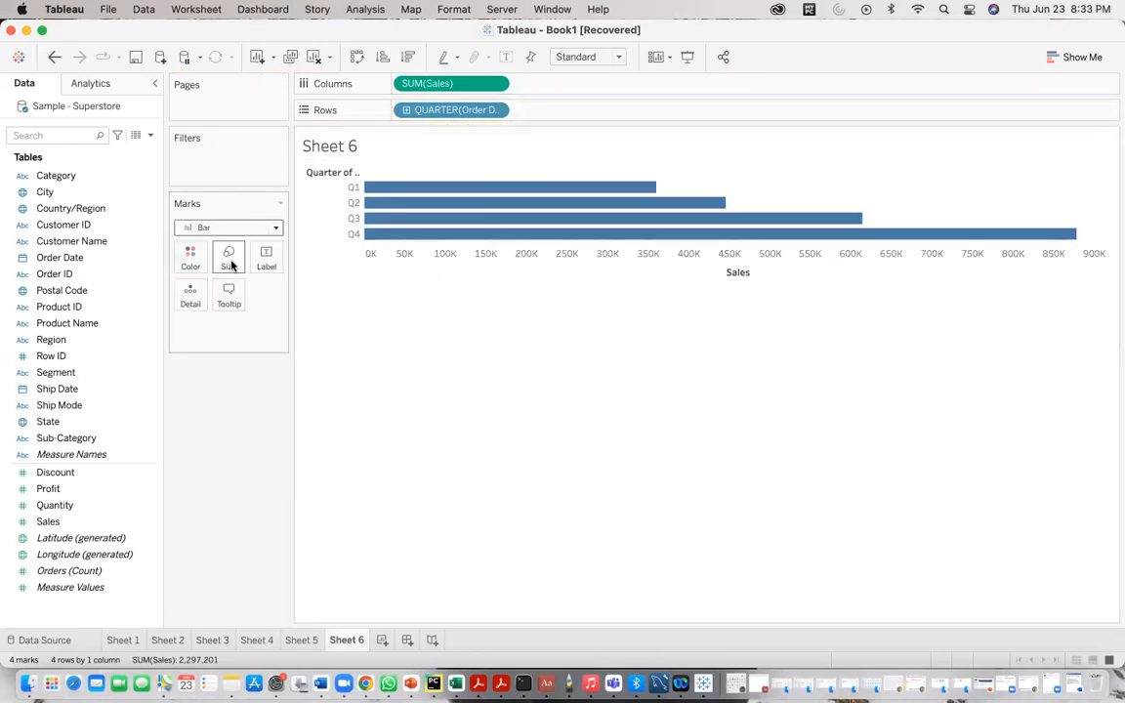
Sort the Sheet 6 quarters in descending order of sales and recolour the bars gold
left_click(405, 58)
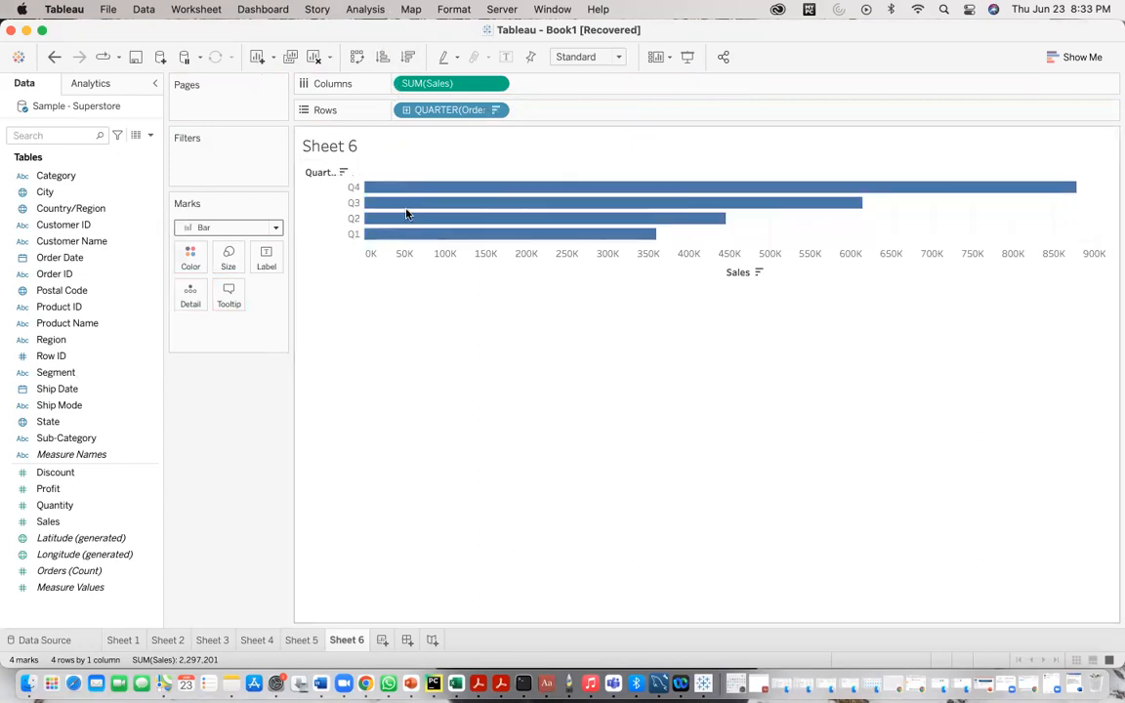
left_click(191, 259)
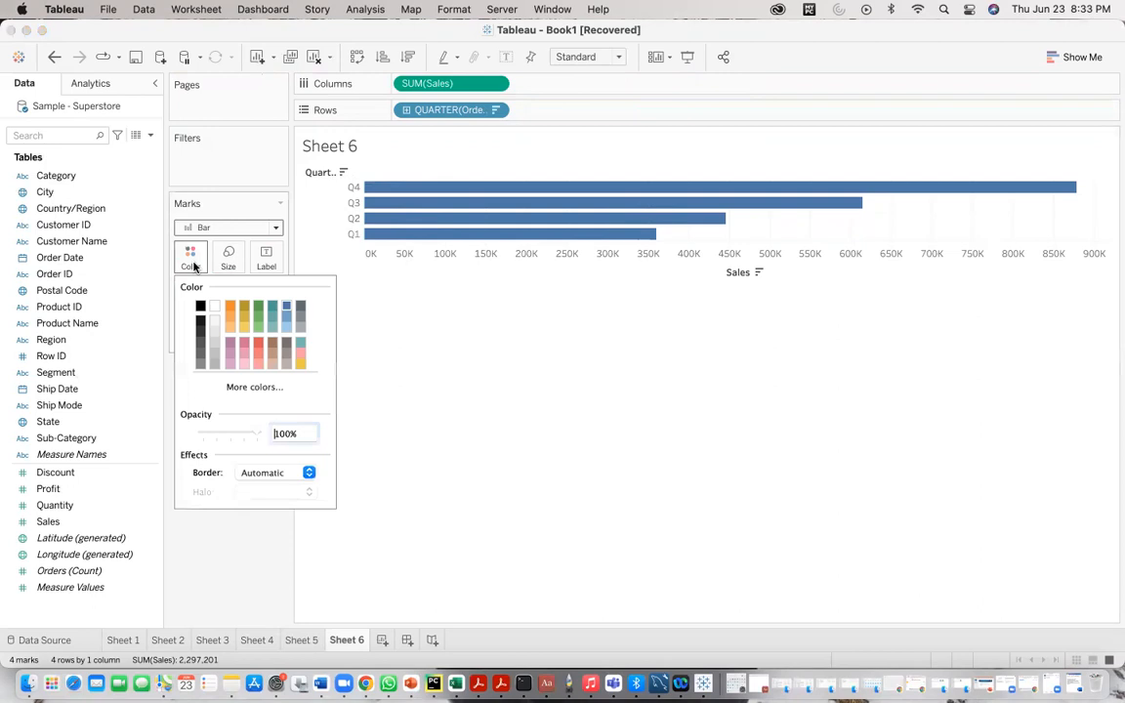
left_click(248, 320)
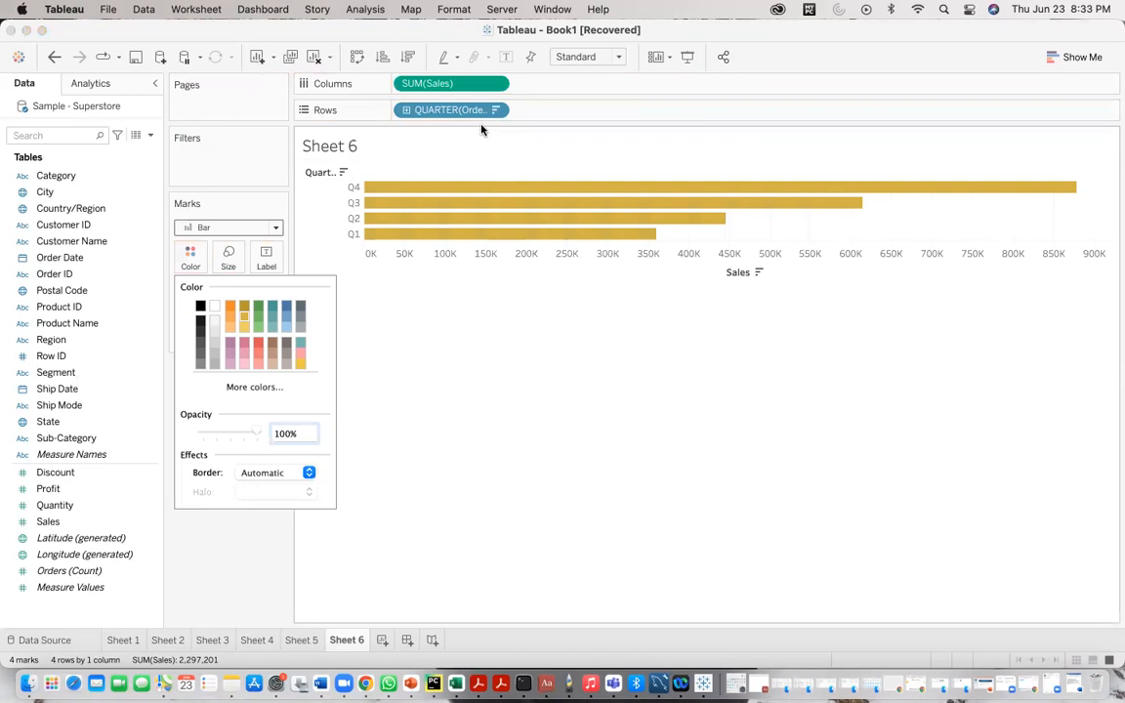
Try expanding the quarters in Rows to months and days, and remove the month and day levels again
left_click(408, 112)
left_click(408, 112)
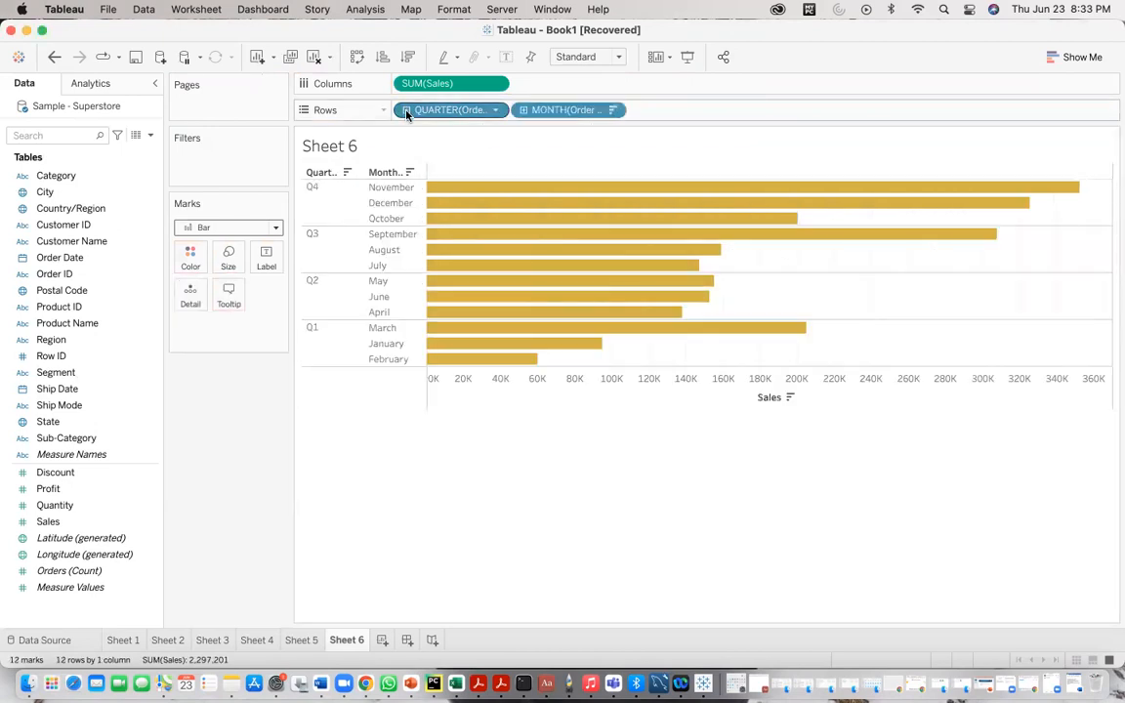
left_click(523, 111)
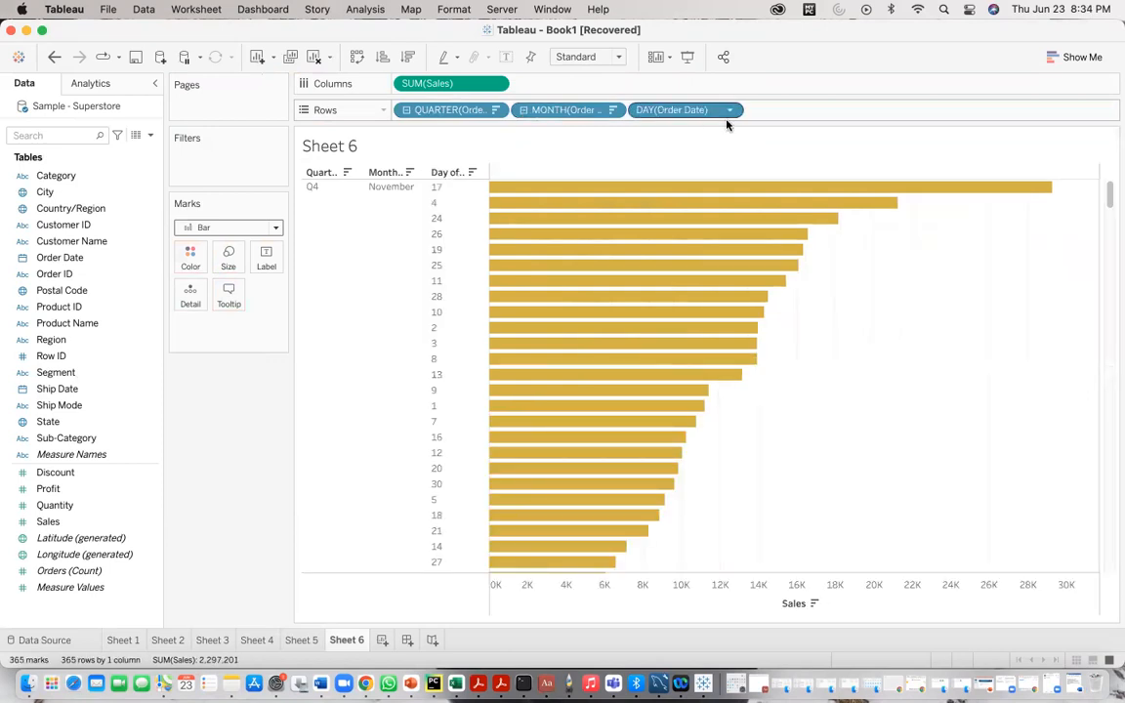
left_click(613, 114)
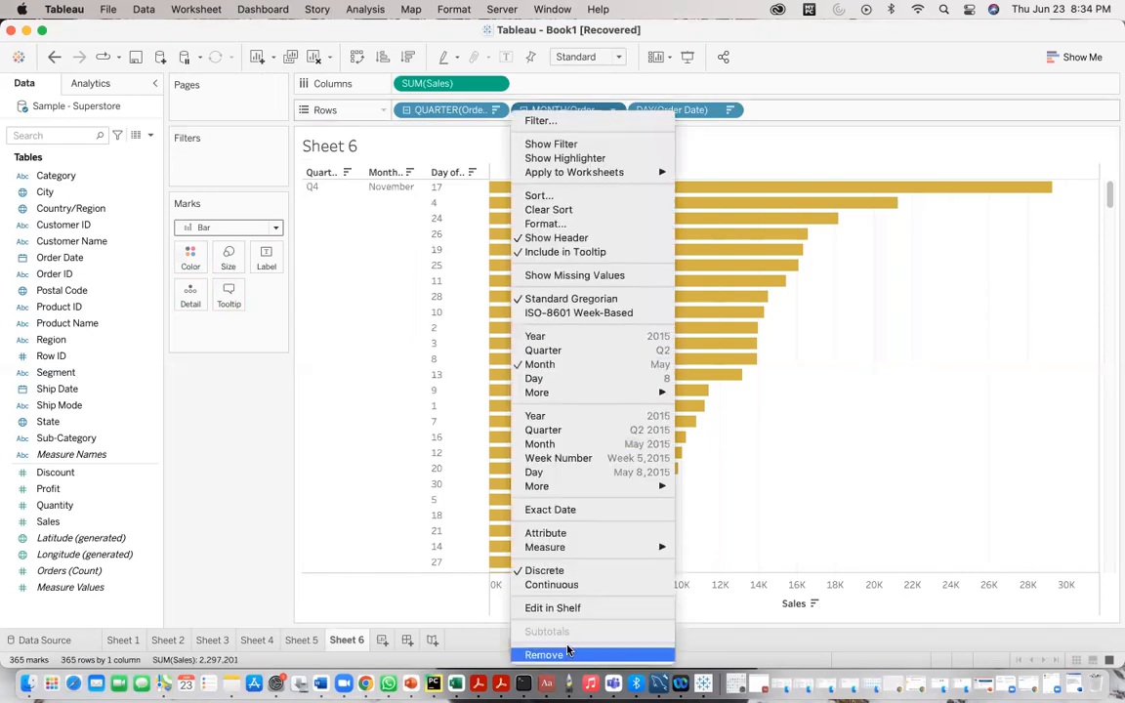
left_click(566, 656)
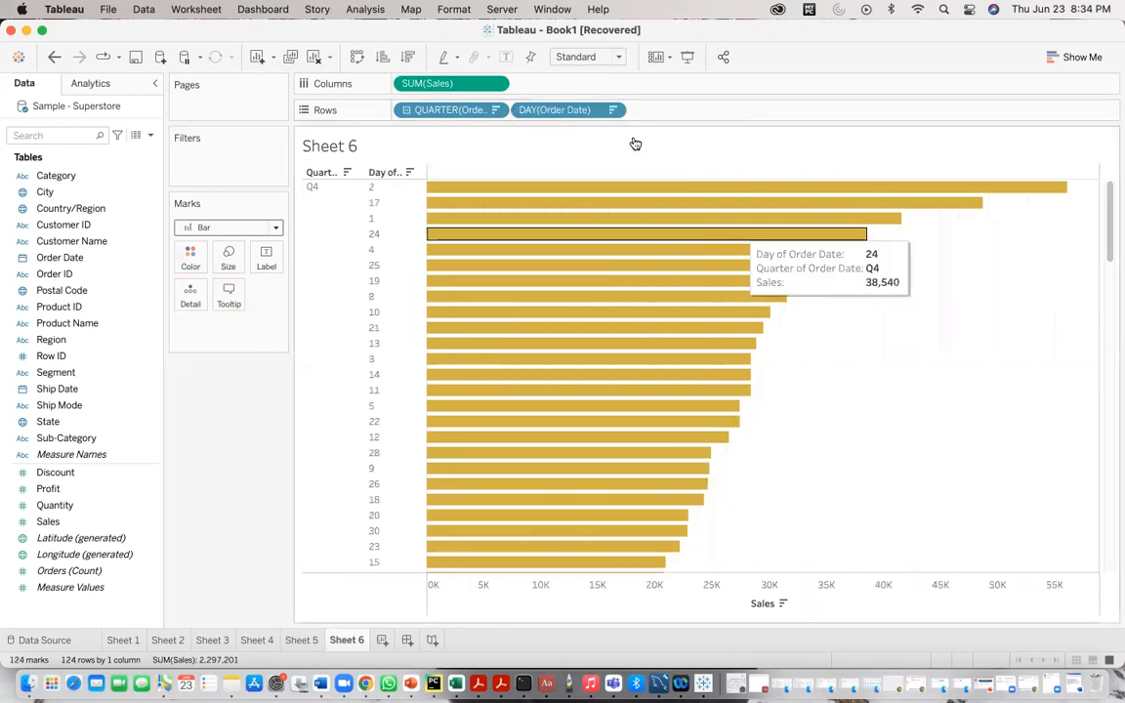
left_click(613, 111)
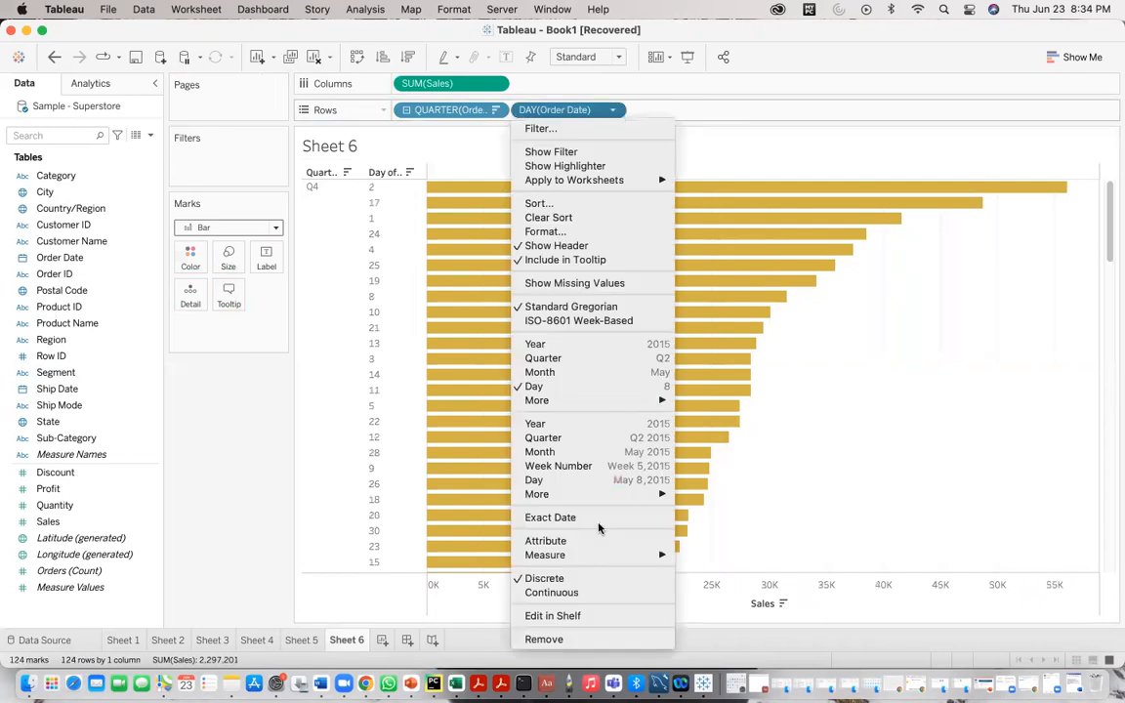
left_click(573, 638)
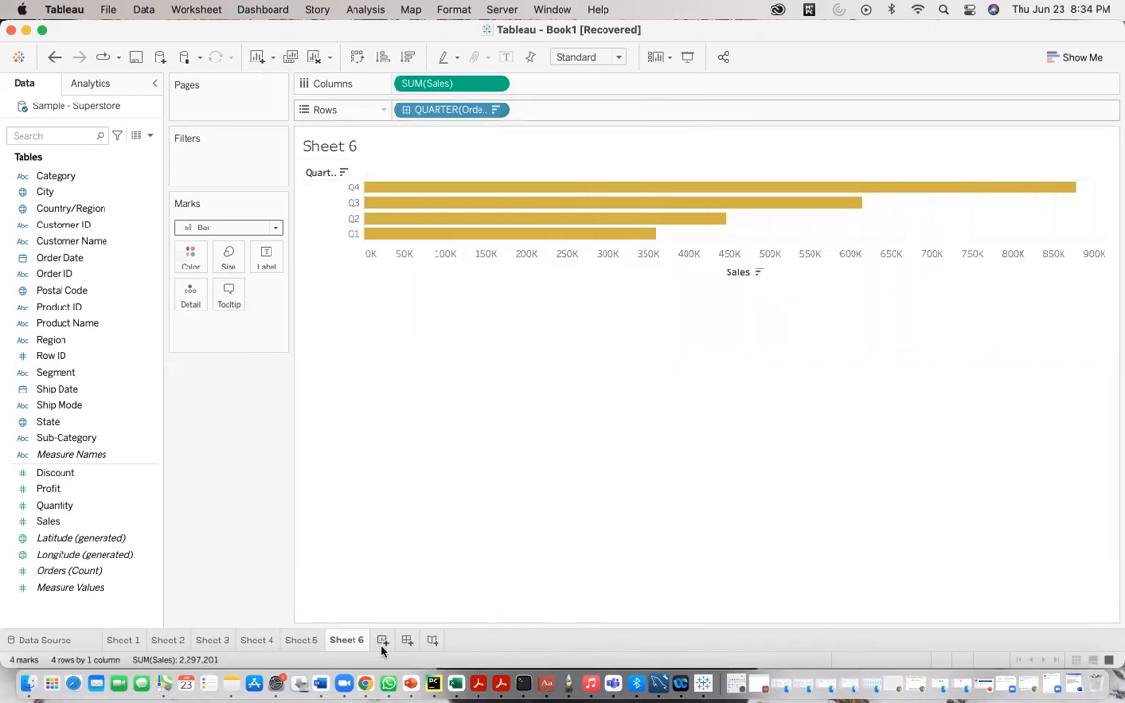
Add another worksheet to the workbook and start item 6 on a new line in the Word task list
left_click(382, 643)
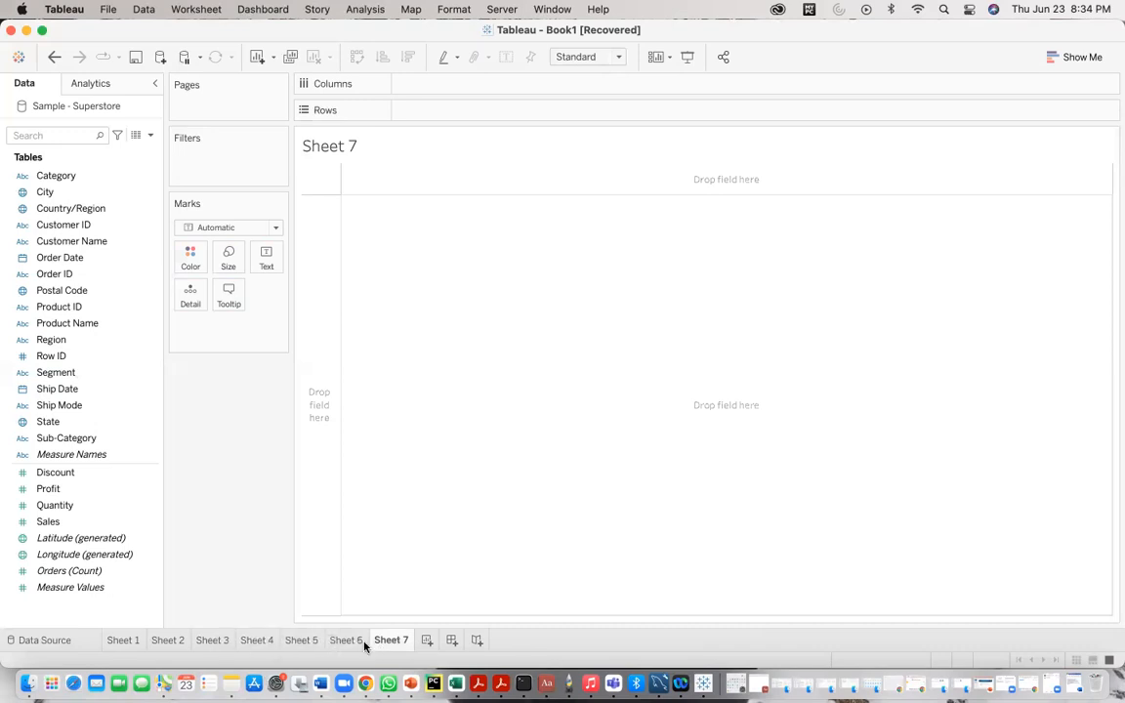
left_click(322, 684)
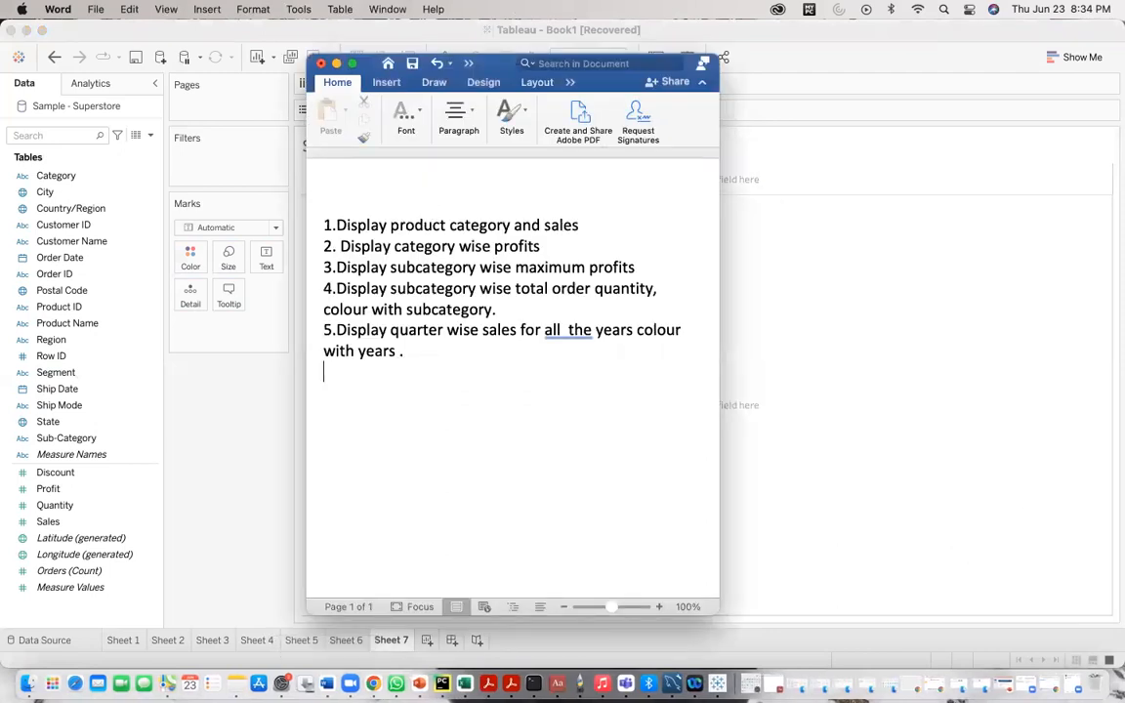
key("Return")
type("6.")
Add the sentence "Display yearwise,category wise,subcategory wise sales." at the end of item 5
left_click(426, 350)
type("Display")
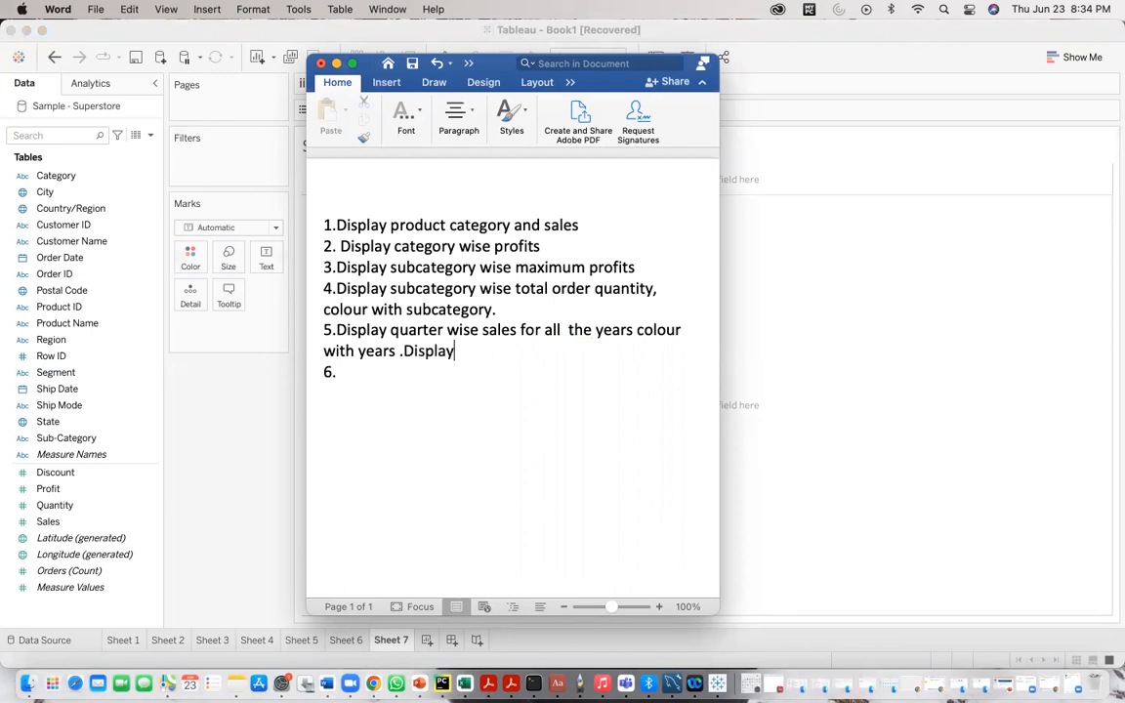
type(" yearwise,")
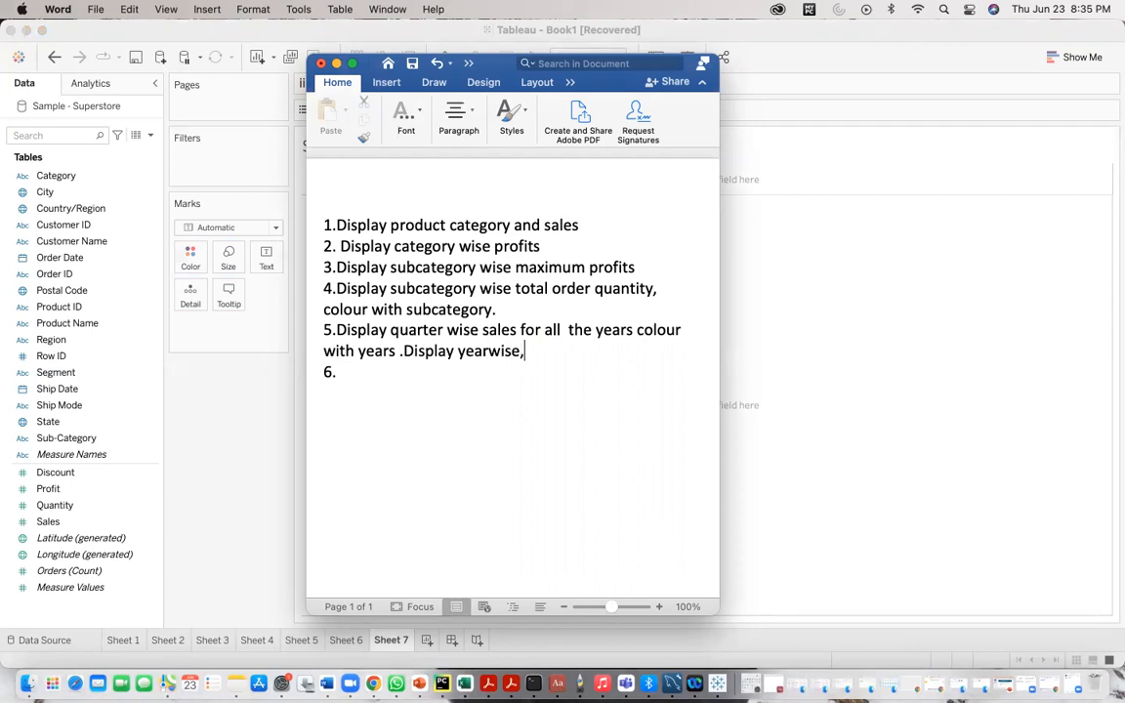
type("category wise")
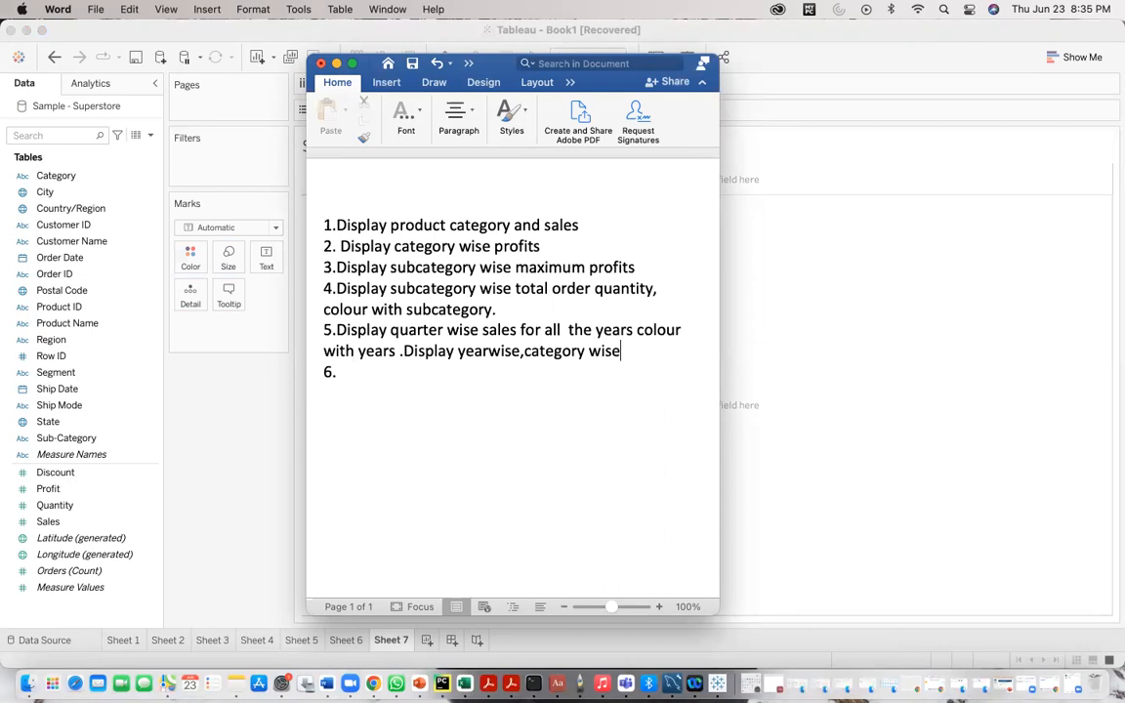
type(",subc")
type("ategory")
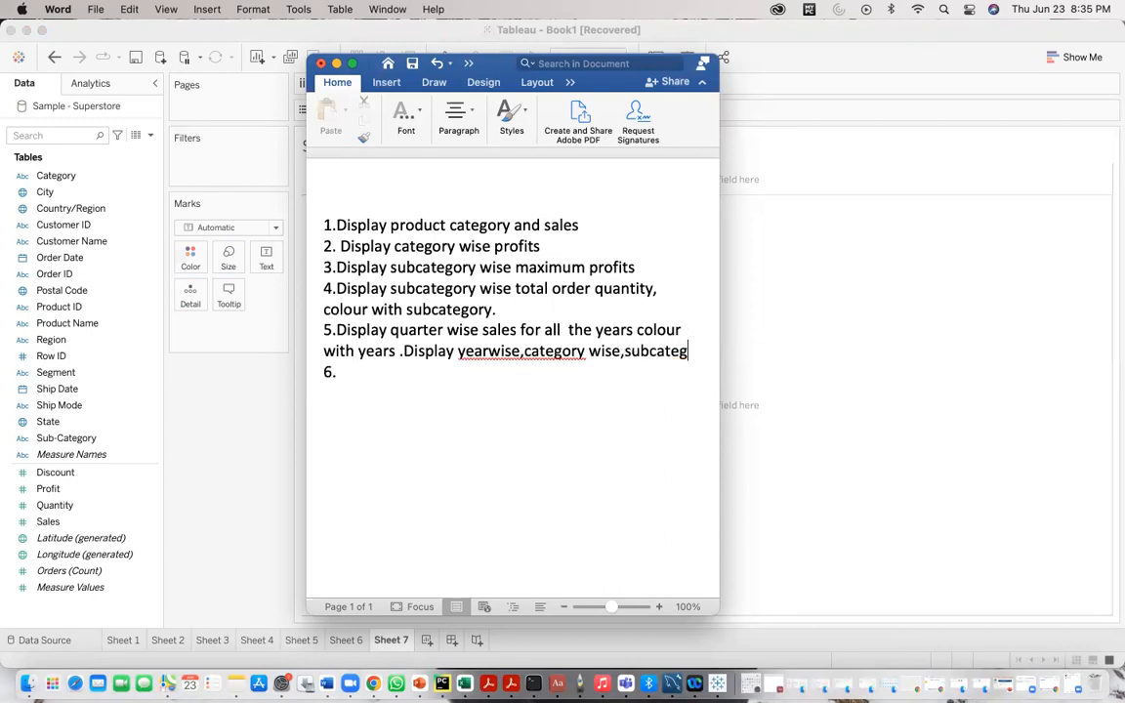
type(" wise ")
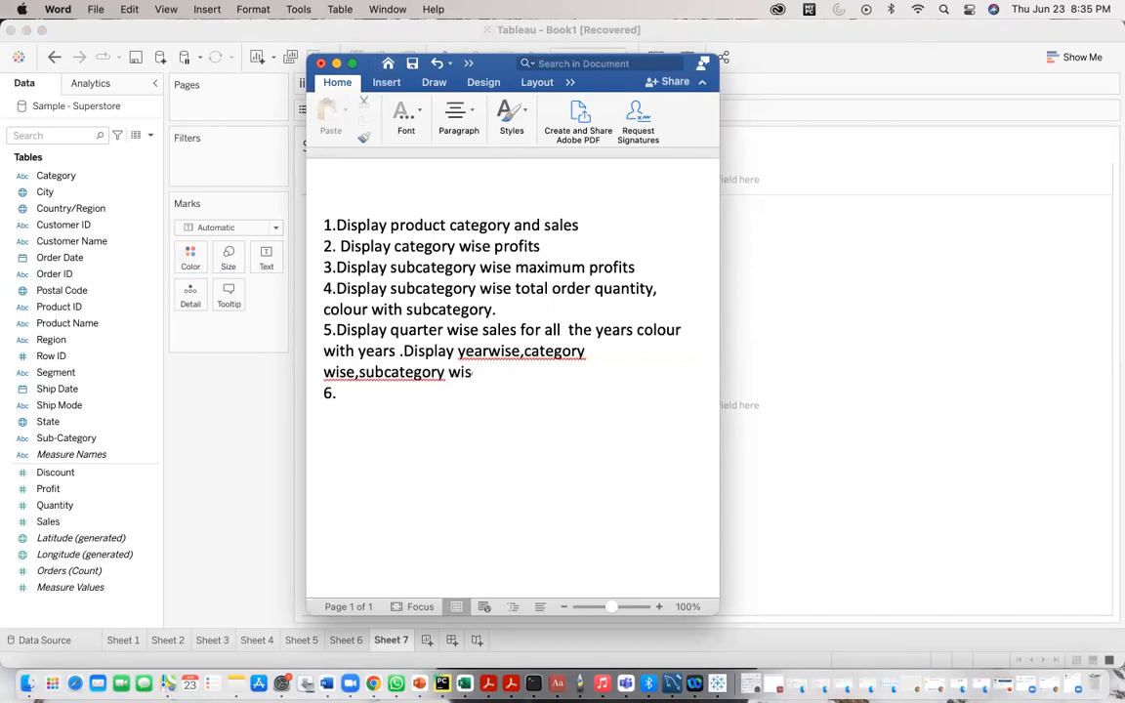
type("sales.")
Move the sentence "Display yearwise,category wise,subcategory wise sales." from the end of item 5 to item 6
left_click_drag(523, 372, 404, 350)
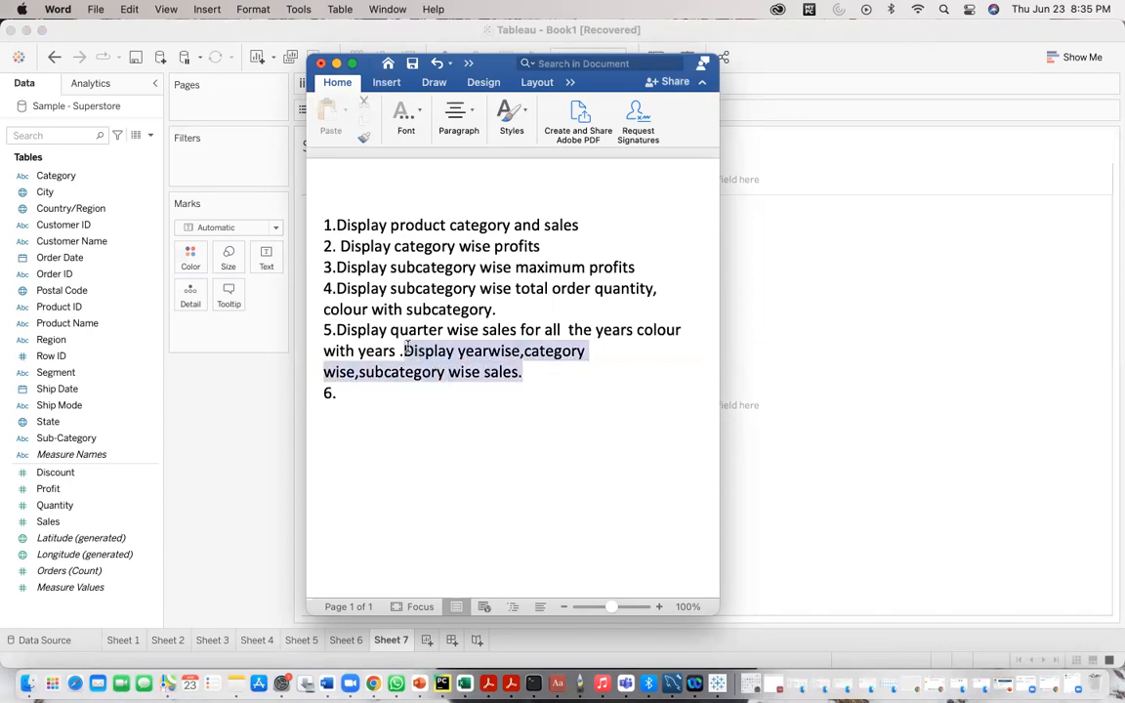
key("super+c")
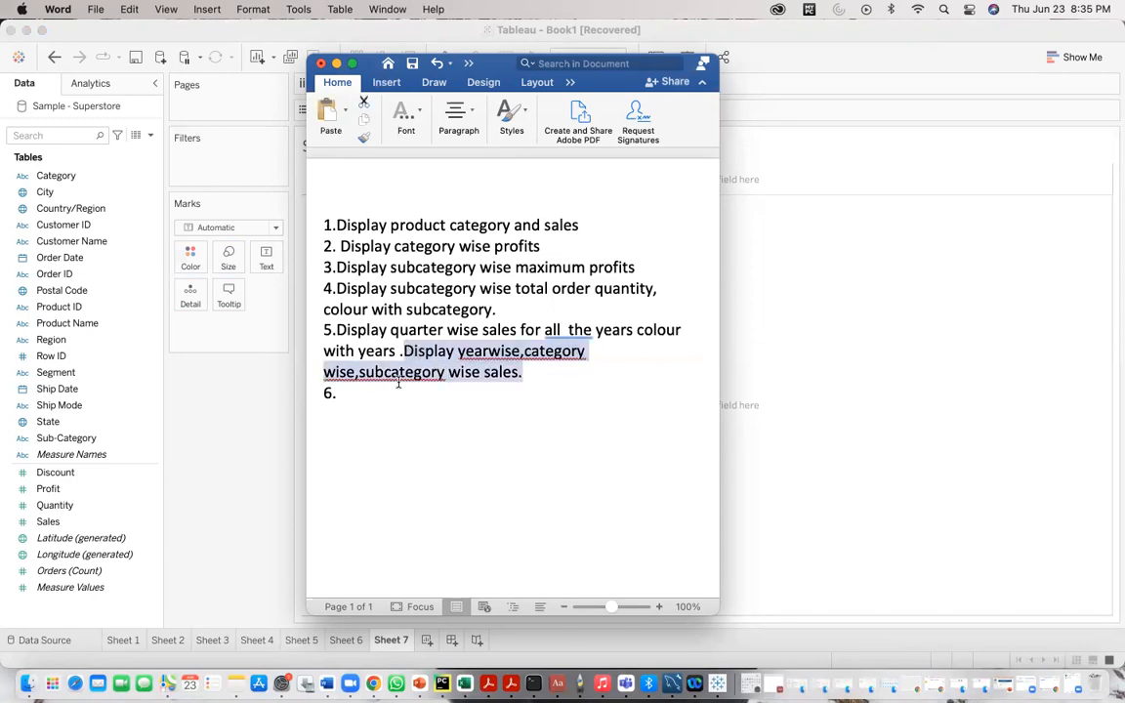
key("BackSpace")
left_click(375, 375)
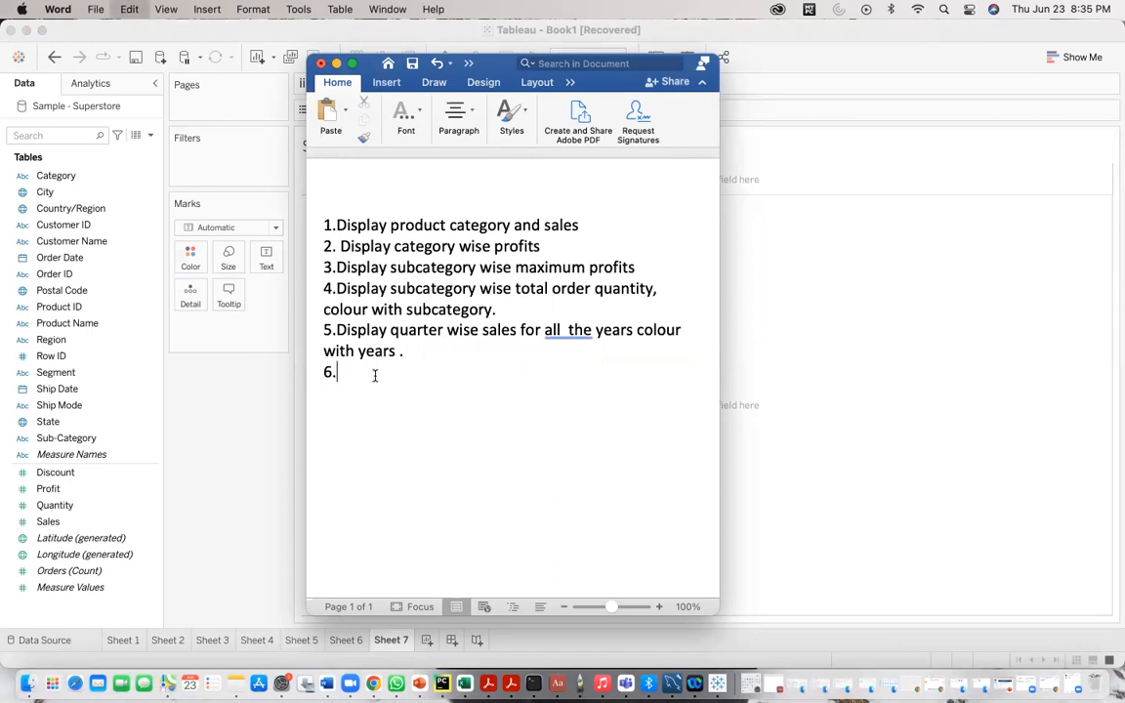
key("super+v")
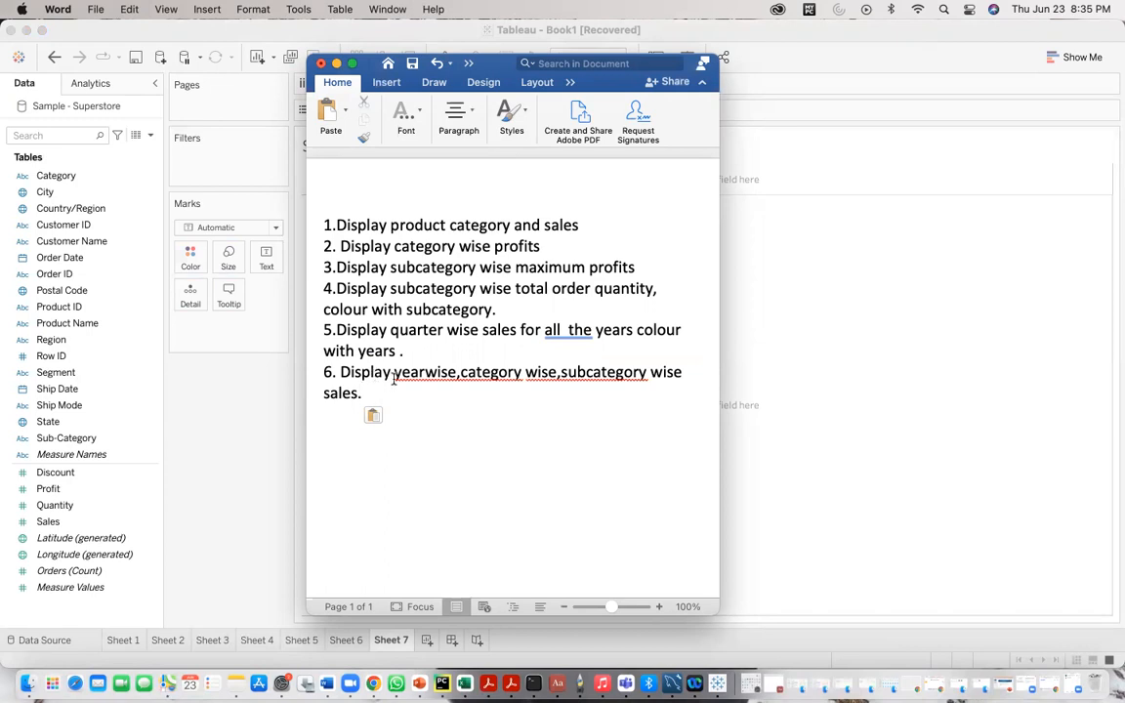
Switch back to Tableau and place the year of Order Date, Category and Sub-Category in Rows on Sheet 7
left_click_drag(394, 378, 611, 374)
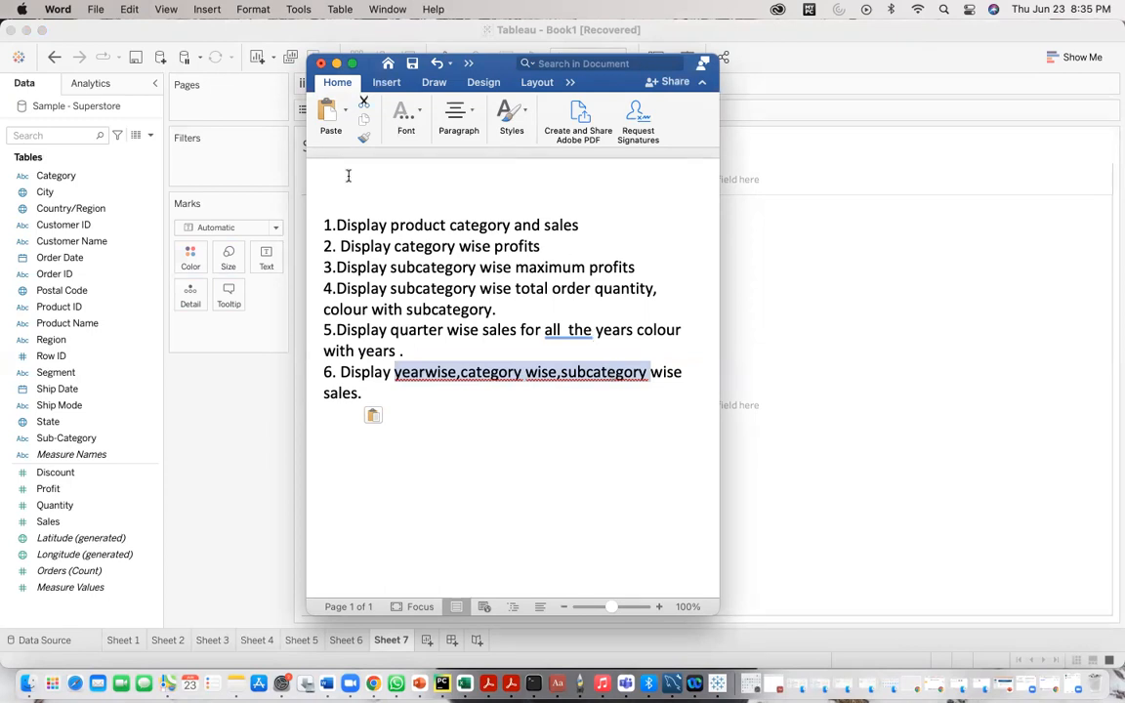
left_click(336, 63)
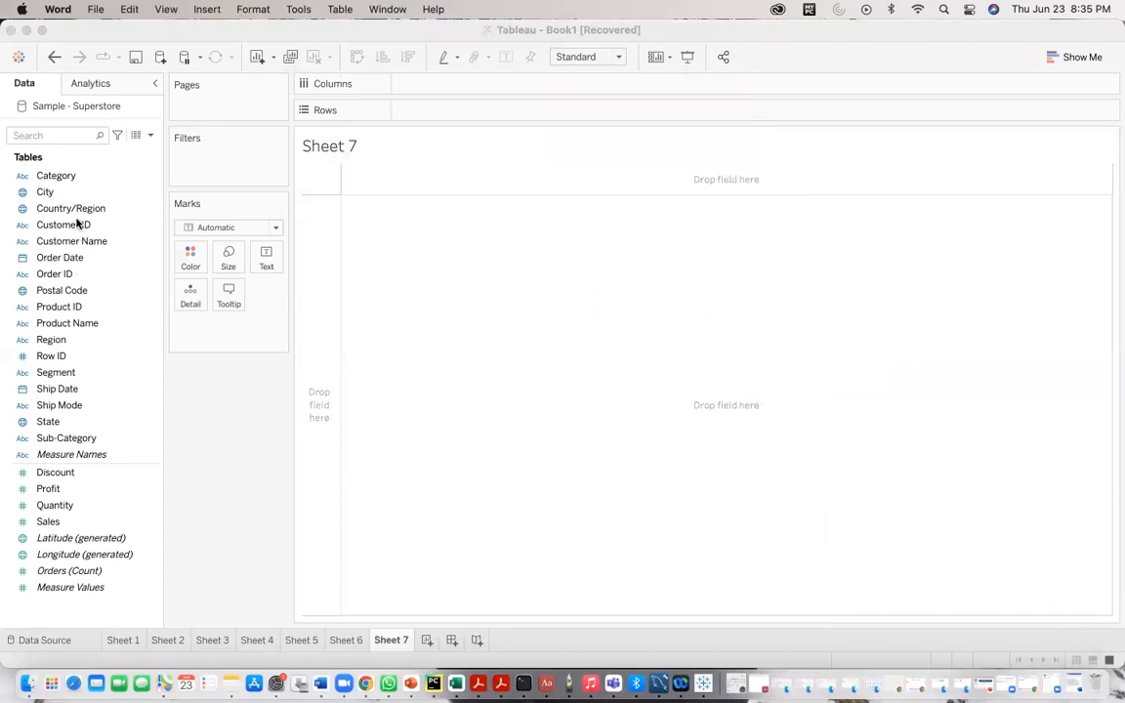
left_click(81, 263)
left_click_drag(81, 263, 437, 117)
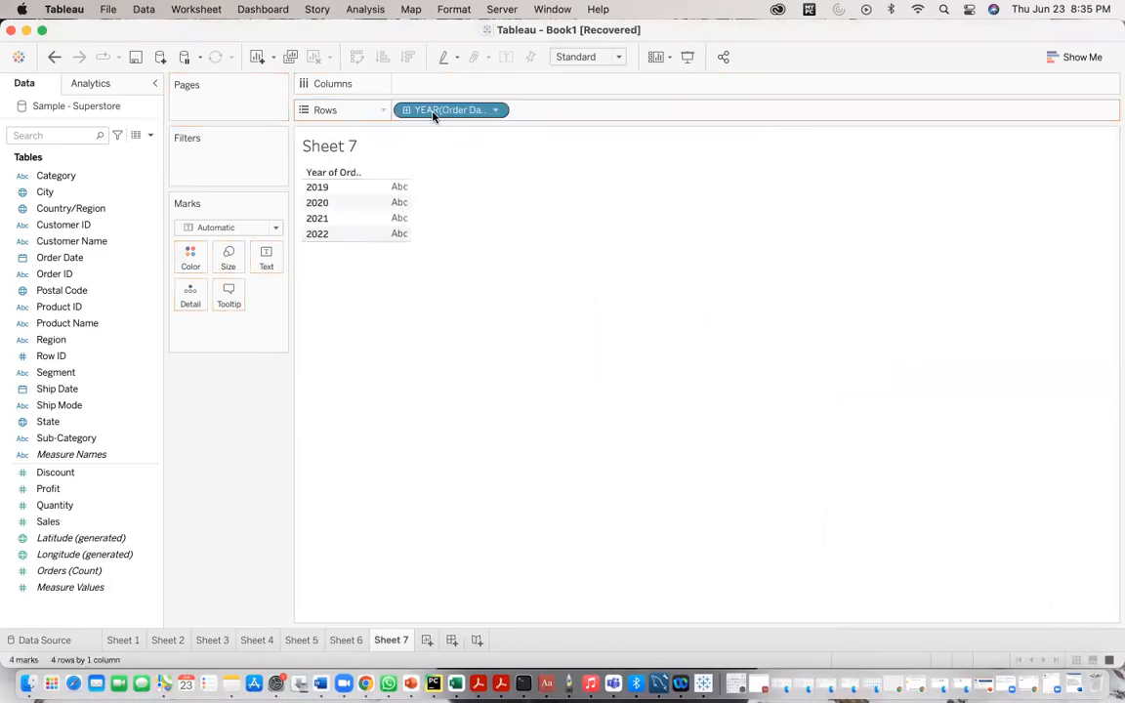
left_click_drag(75, 178, 566, 123)
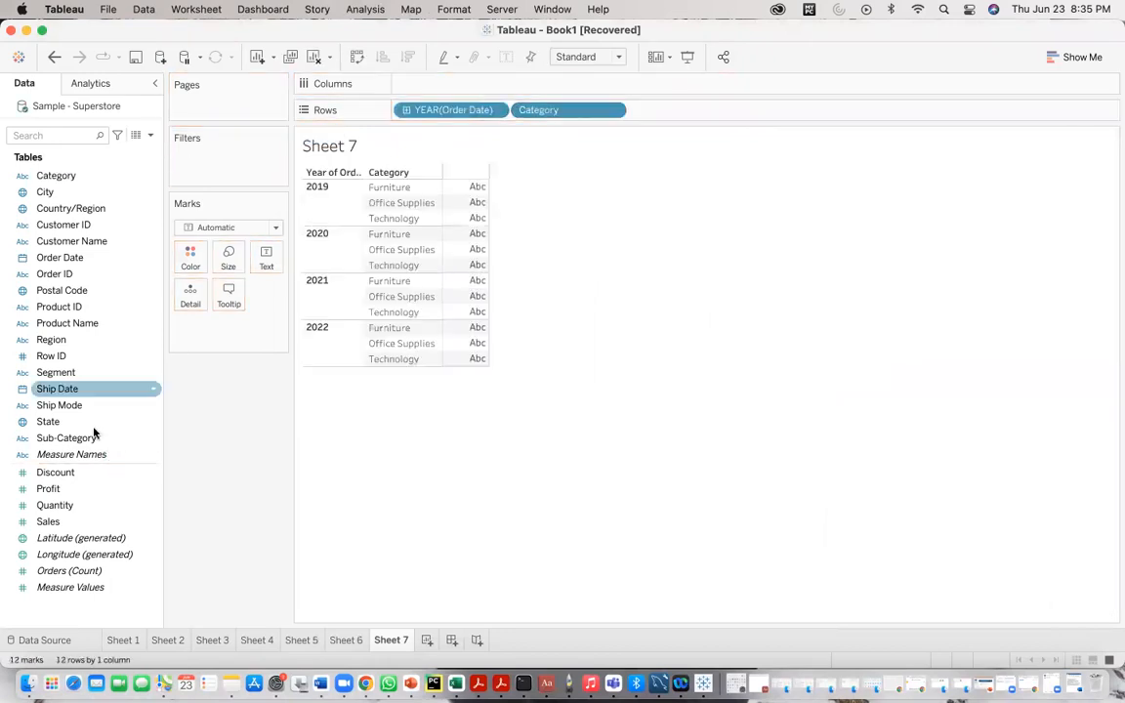
left_click_drag(87, 439, 695, 117)
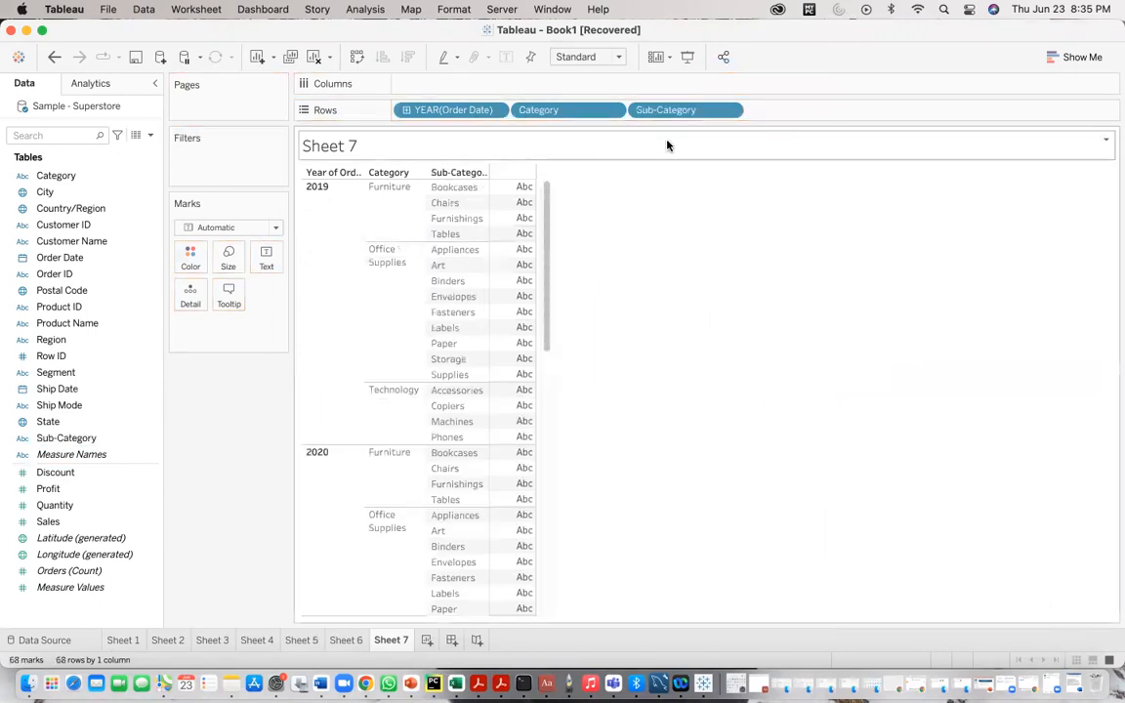
Add Sales to Columns and sort the sub-categories in descending order of sales
left_click_drag(70, 526, 437, 86)
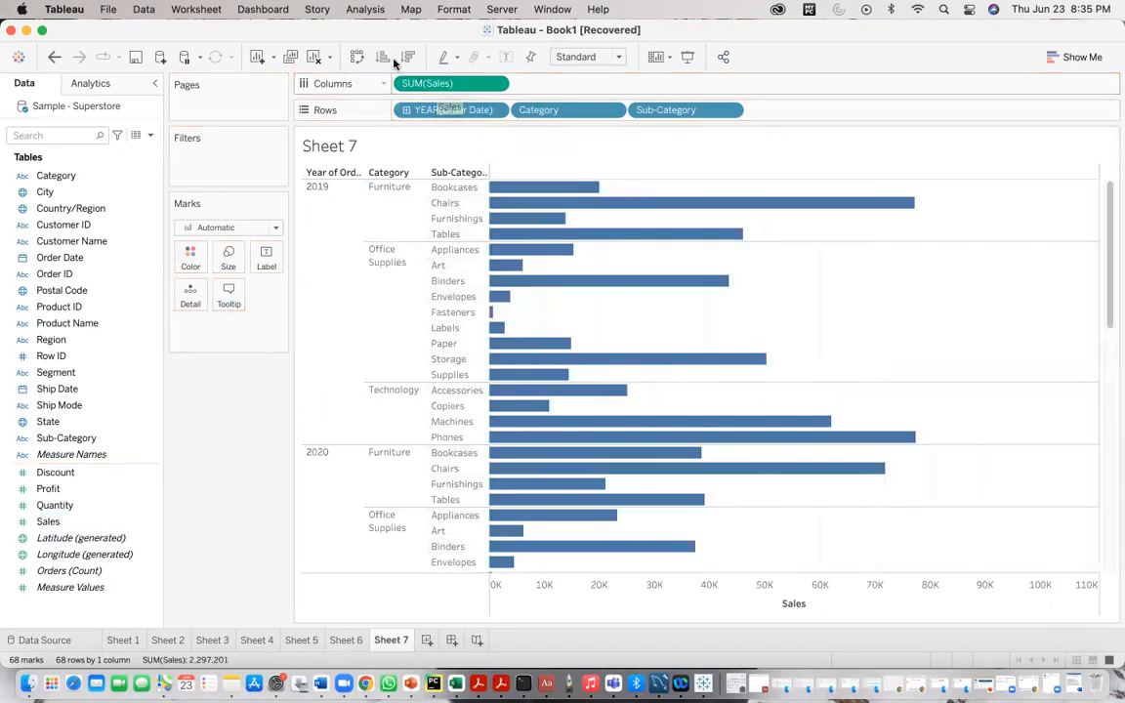
left_click(409, 57)
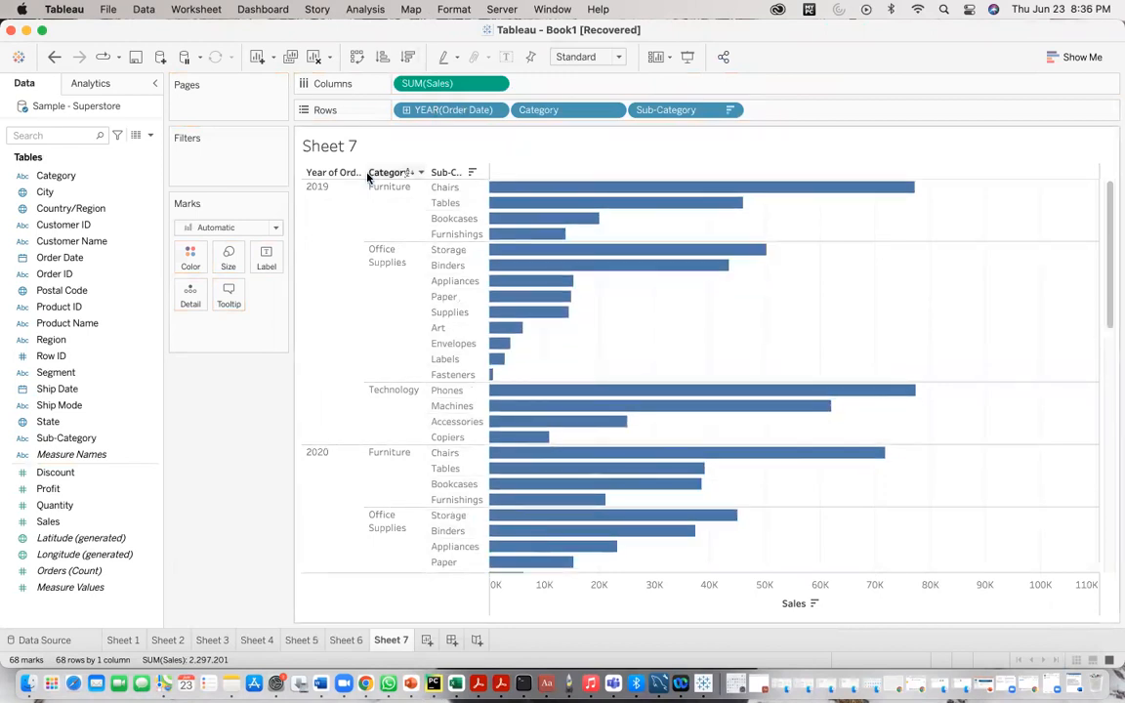
Show mark labels on the sales bars with centered horizontal alignment
left_click(262, 256)
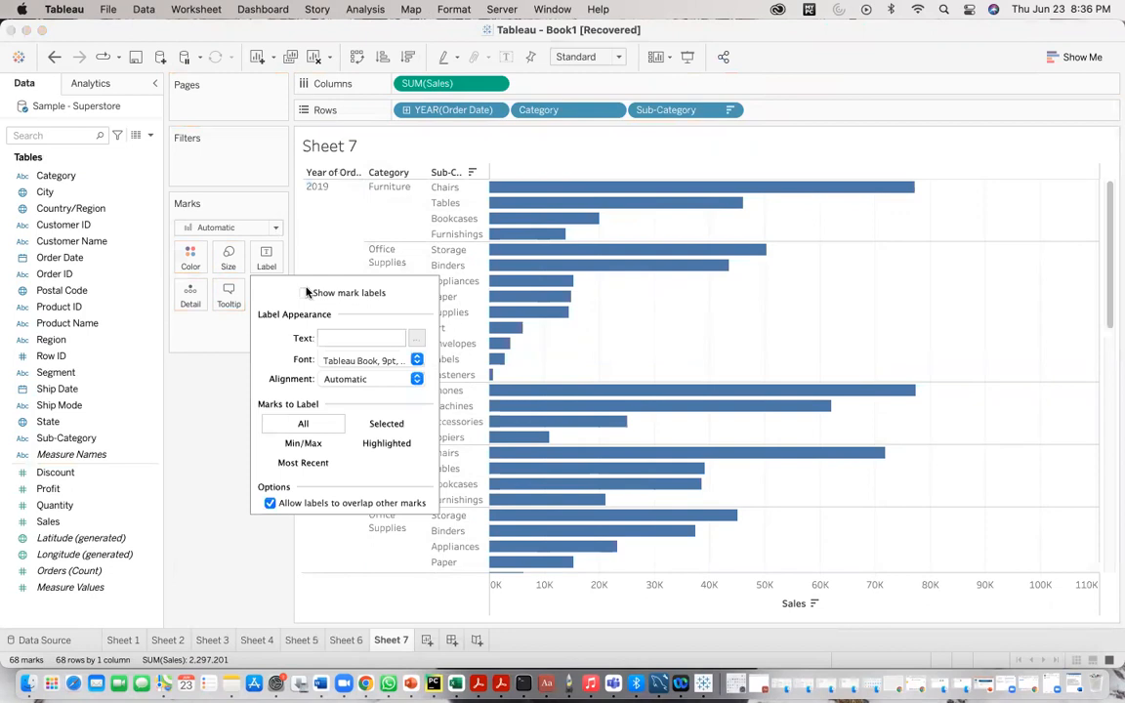
left_click(306, 292)
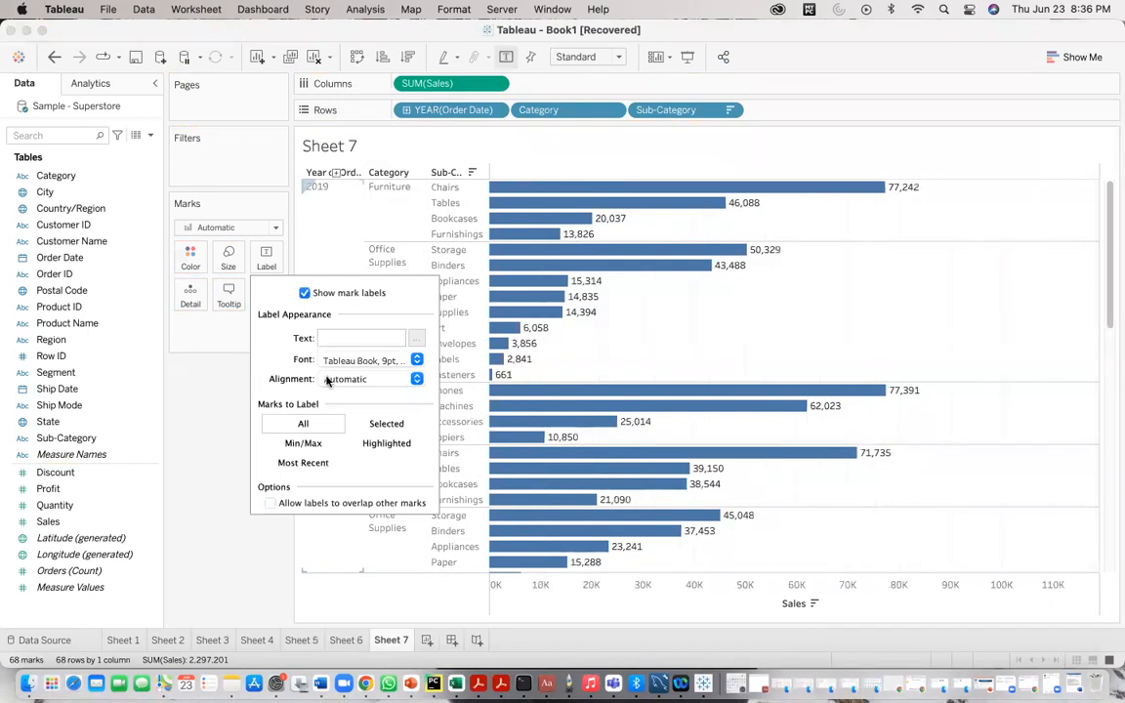
left_click(416, 380)
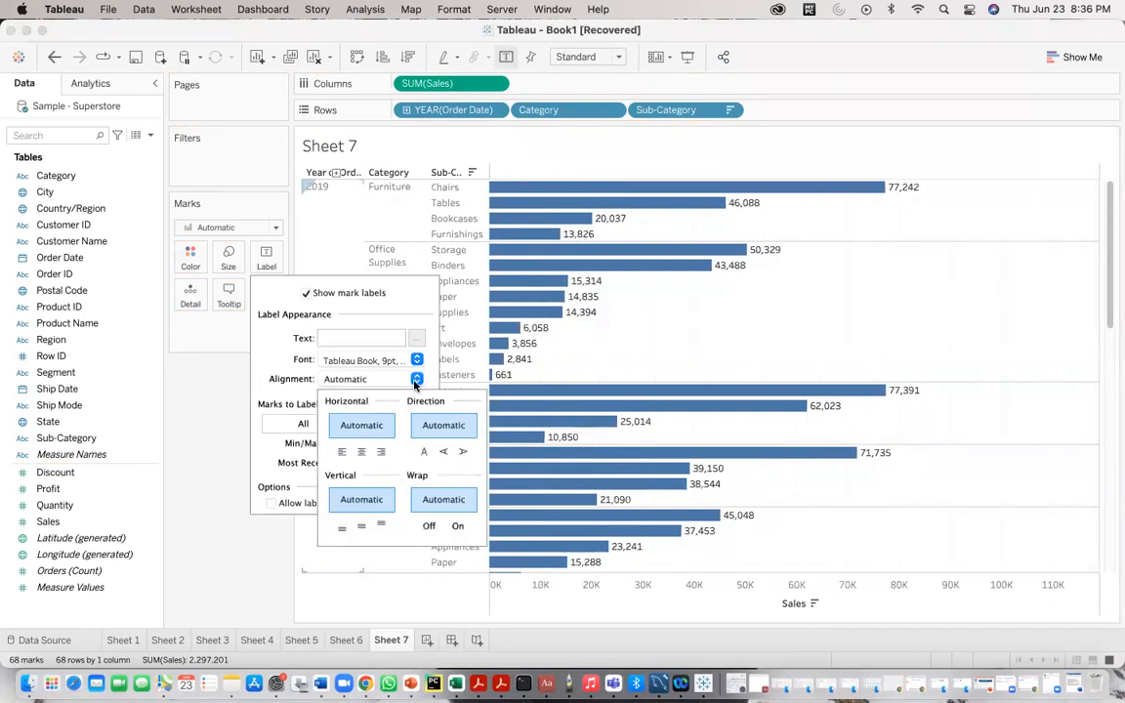
left_click(361, 454)
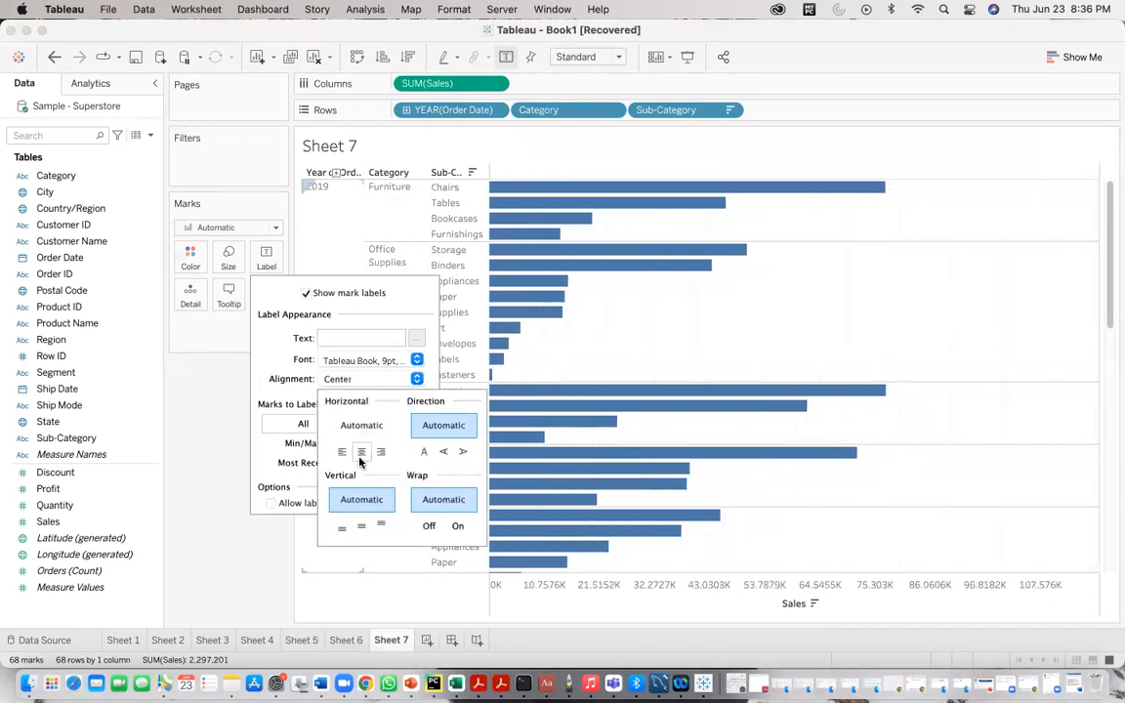
left_click(592, 360)
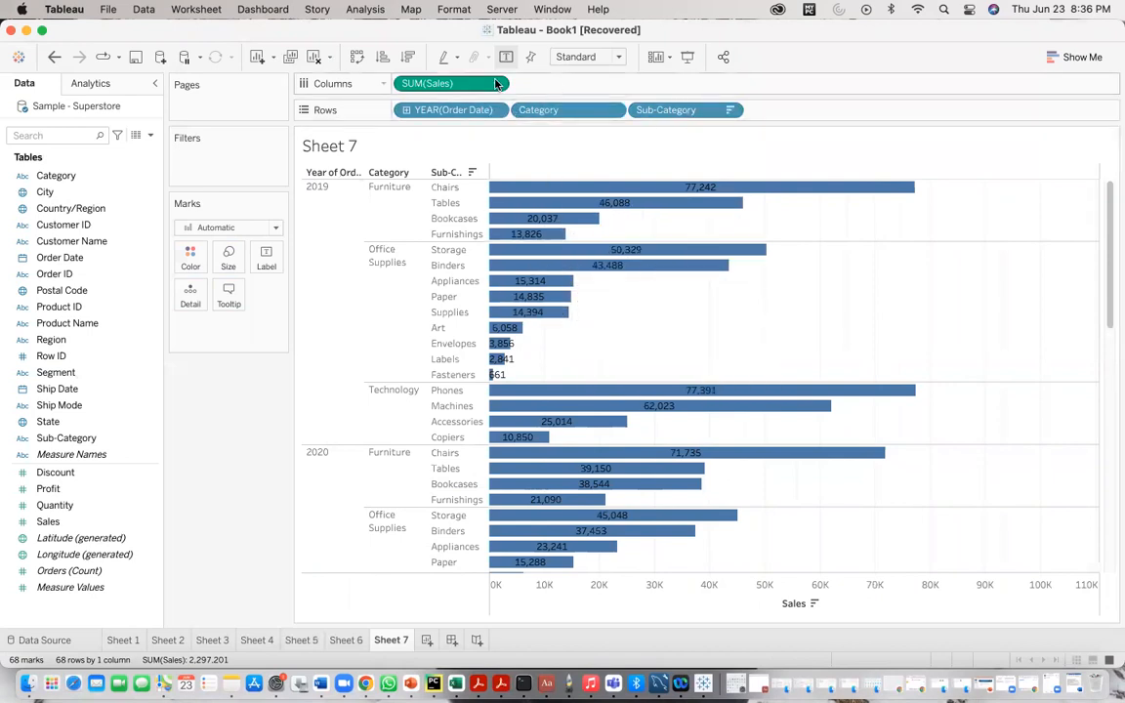
mouse_move(530, 266)
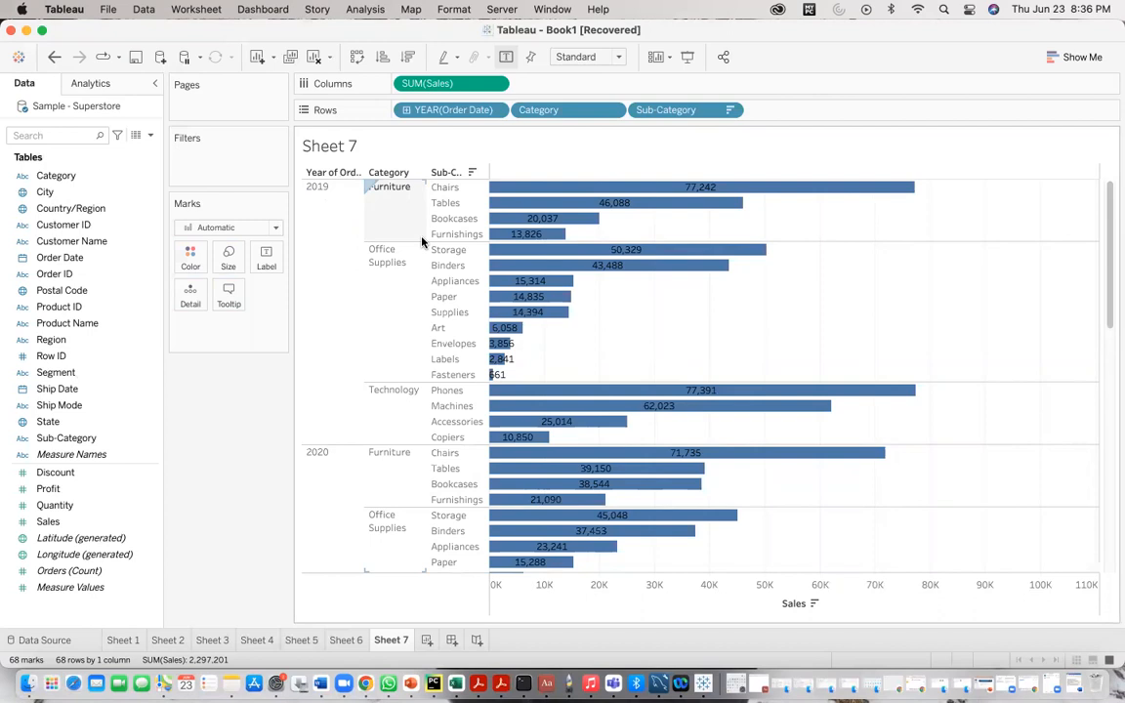
Switch to the Word task list in full screen and start a new paragraph below item 6, leaving a blank line
left_click(321, 683)
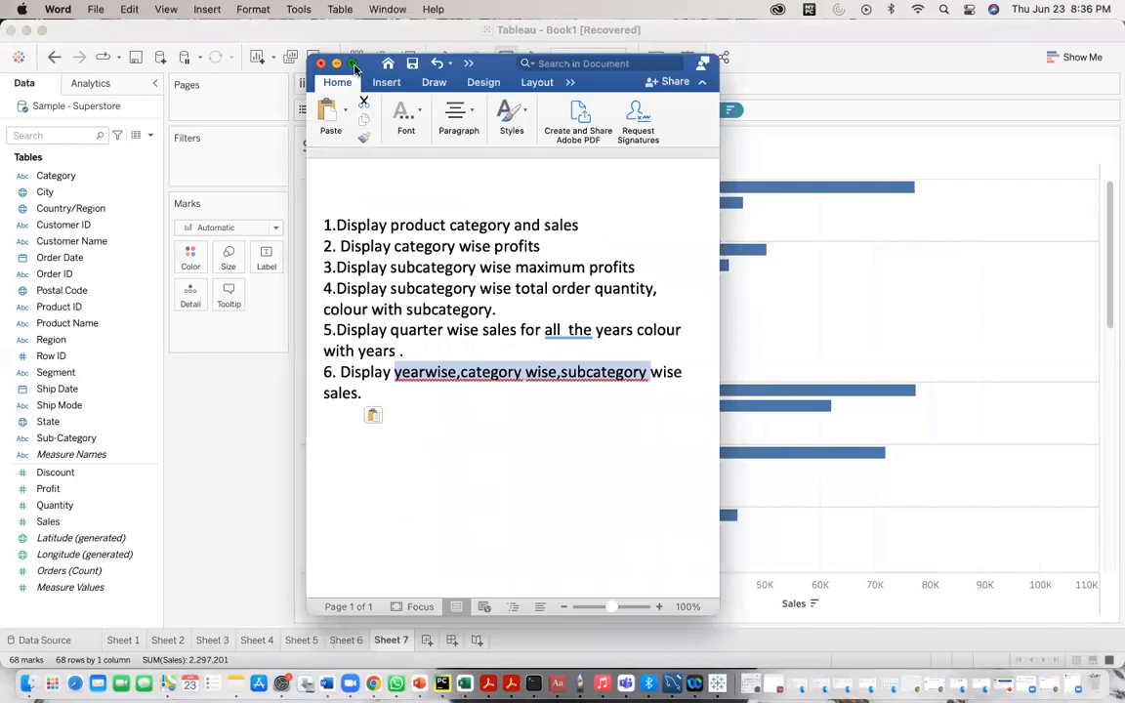
left_click(353, 63)
left_click(463, 342)
key("Return")
key("Return")
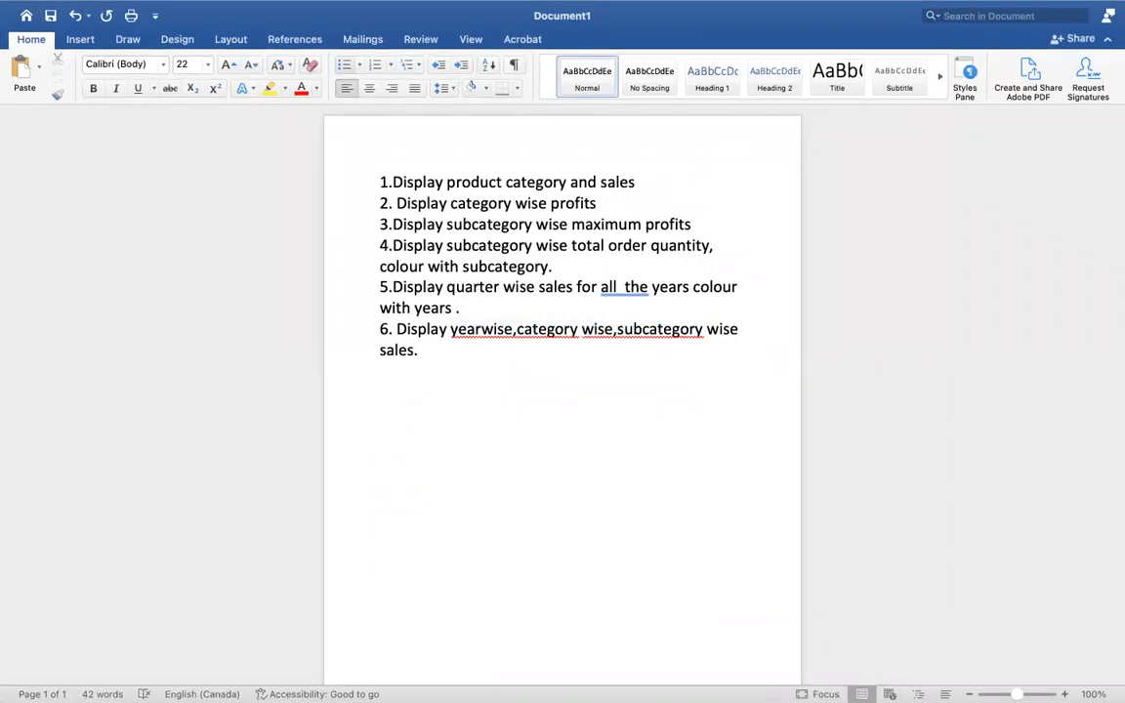
Write the question "How many dimensions can rows accept?" below the task list
type("How many rows can di")
key("BackSpace")
key("BackSpace")
key("BackSpace")
key("BackSpace")
key("BackSpace")
key("BackSpace")
key("BackSpace")
key("BackSpace")
key("BackSpace")
key("BackSpace")
key("BackSpace")
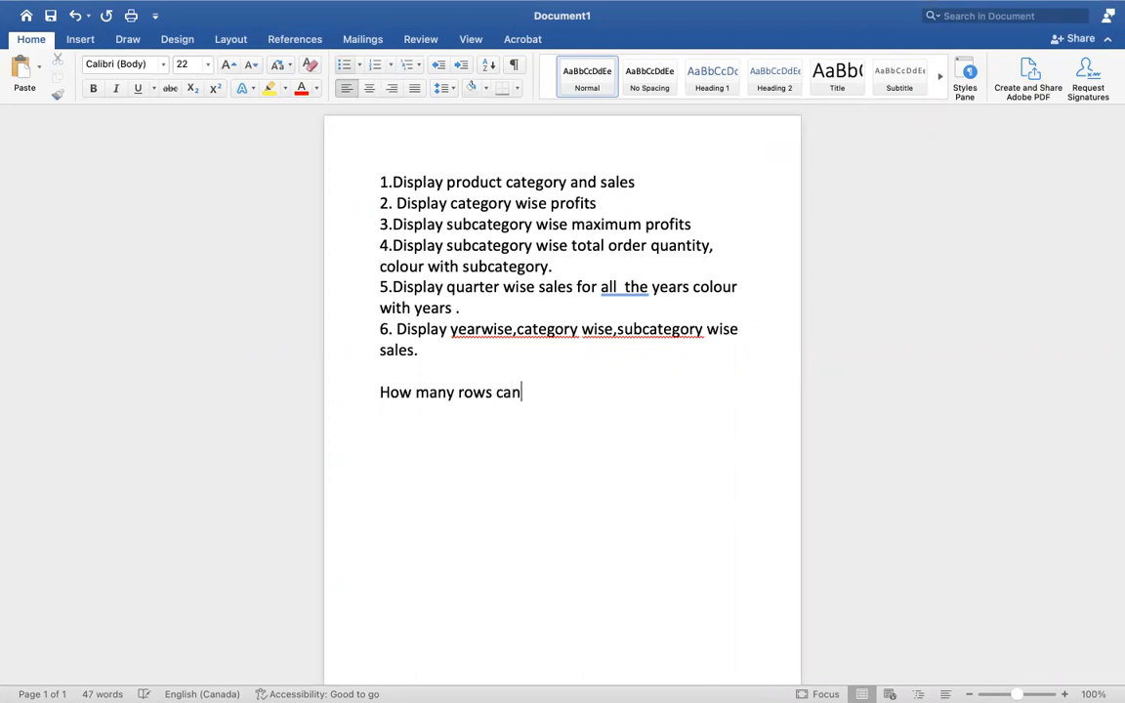
type("imen")
key("BackSpace")
key("BackSpace")
key("BackSpace")
key("BackSpace")
type("dimensions can rows ")
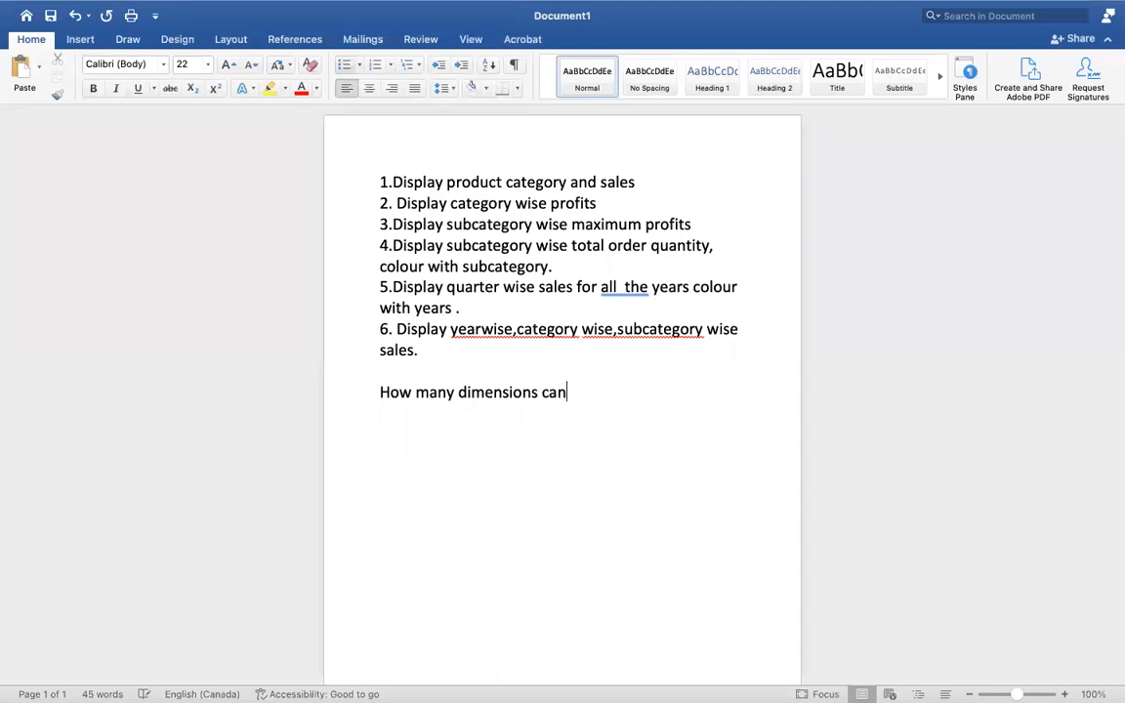
type("accept")
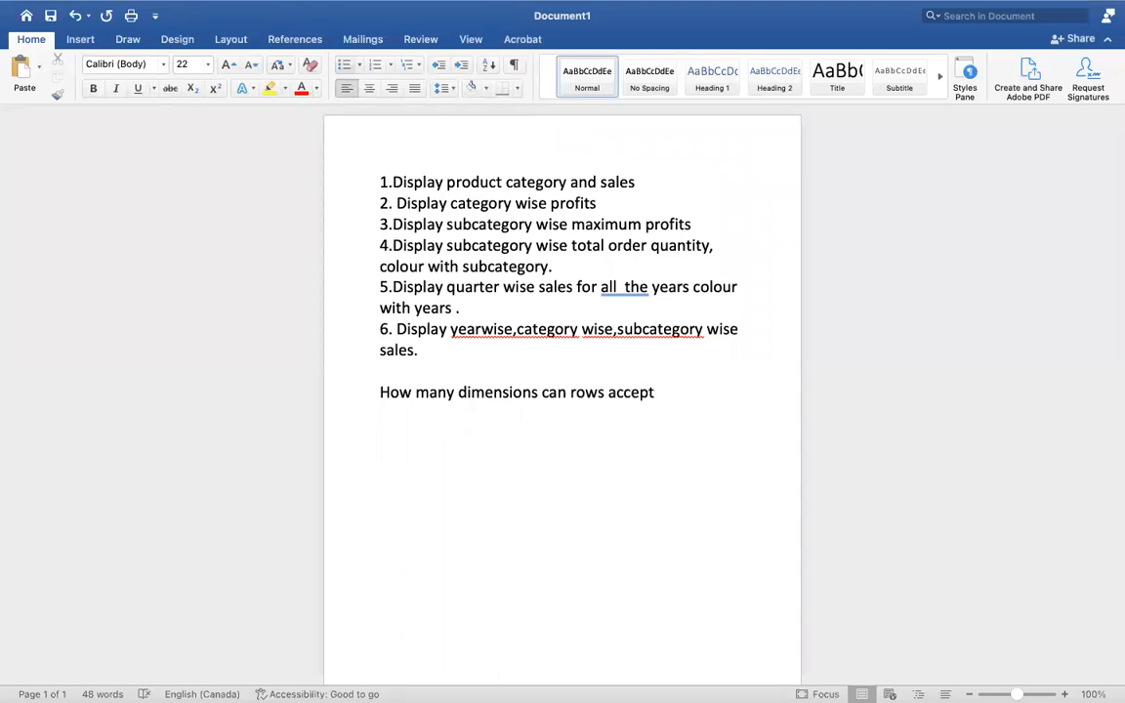
type("?")
Enter the answer "16(Old) 50(new)" on the line under the dimensions question
type("16")
type("(")
type("Old")
type(")")
type(" 50")
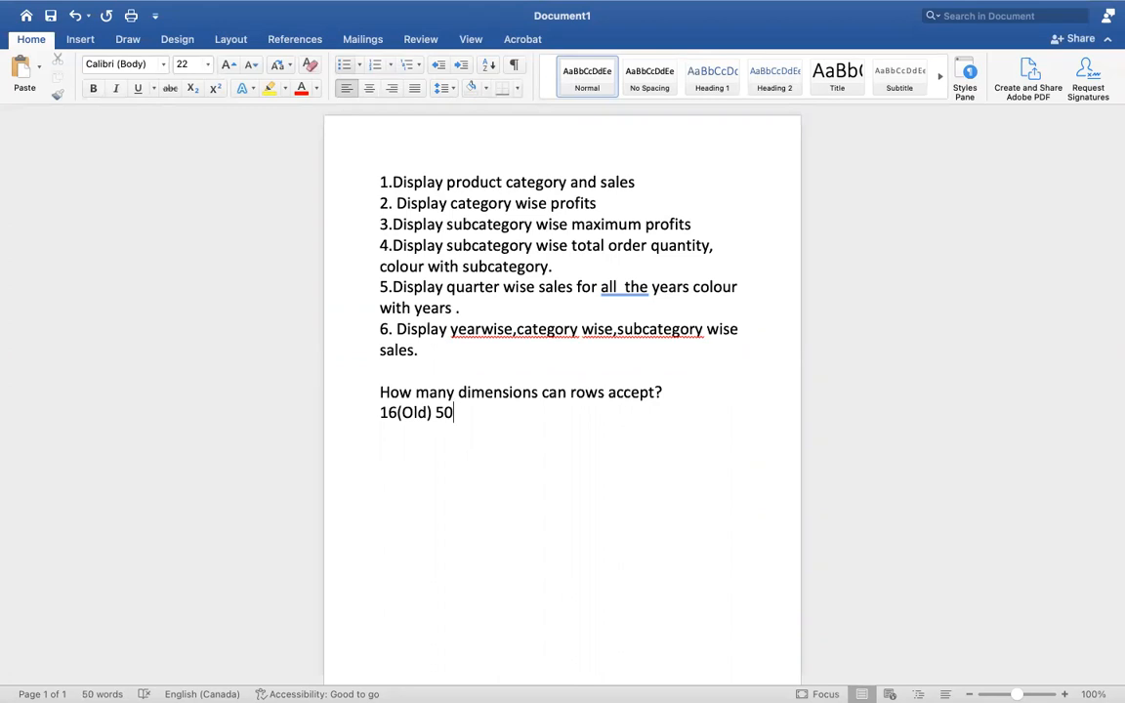
type("(new)")
Add the question "How many measures can we drag into columns?" with the answer "6-- unchanged" on the following line
type("How man")
type("y ")
type("meas")
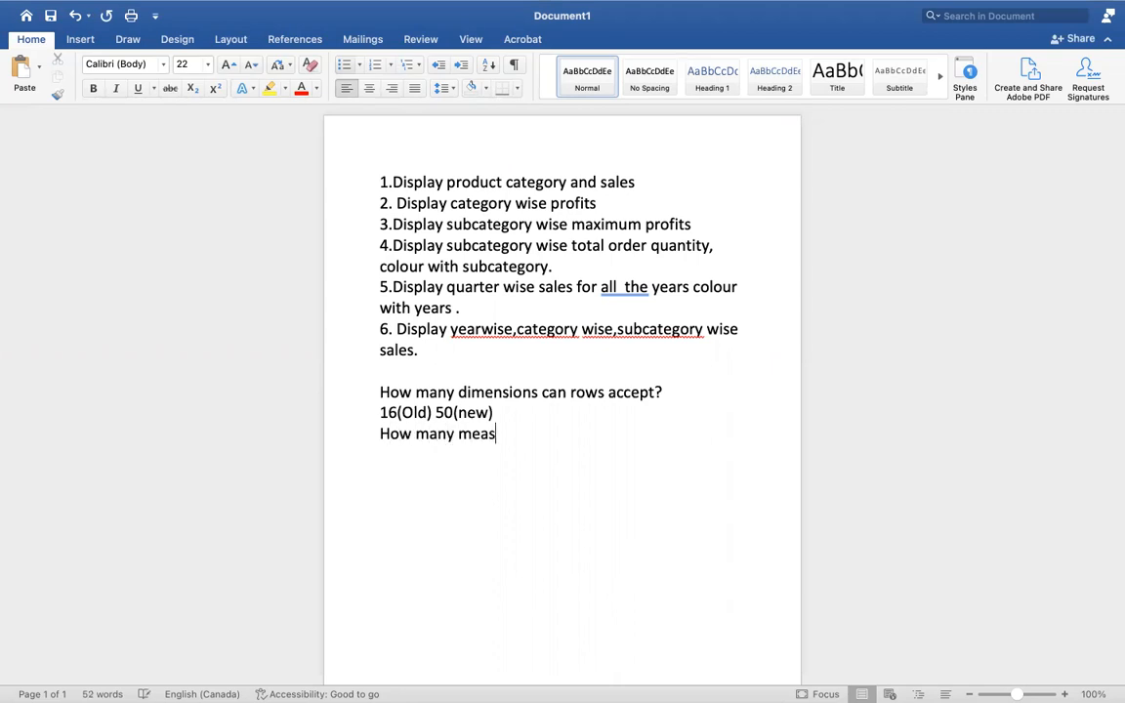
type("ures can we drag")
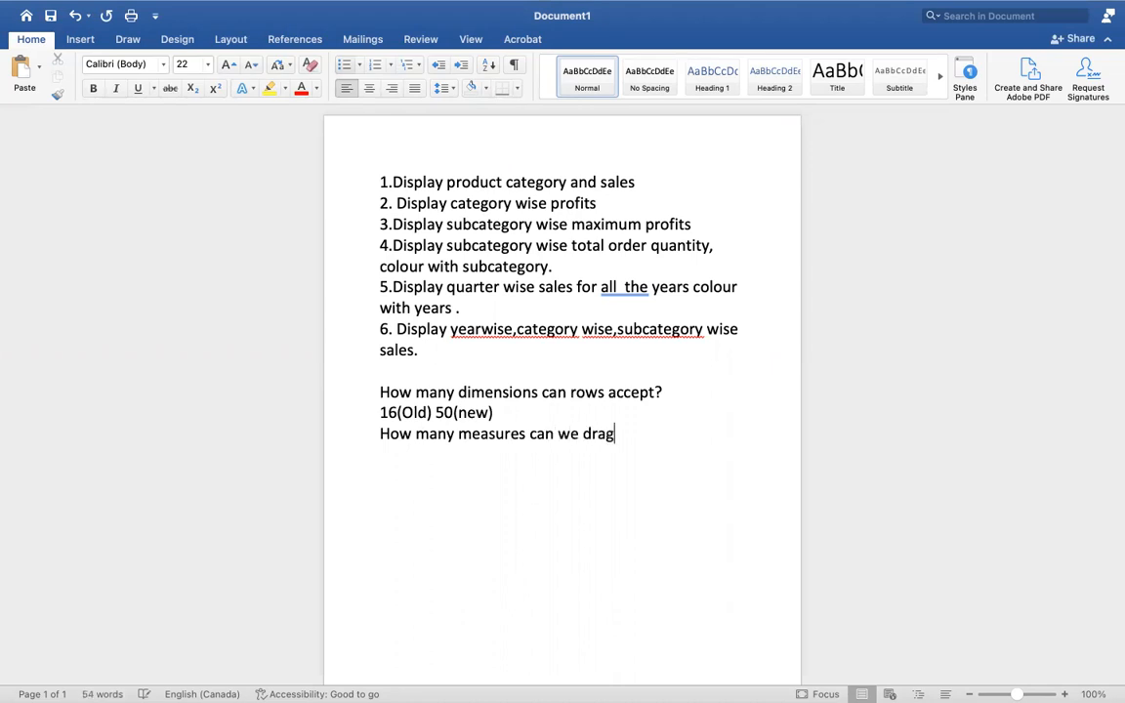
type(" into columns?")
key("Return")
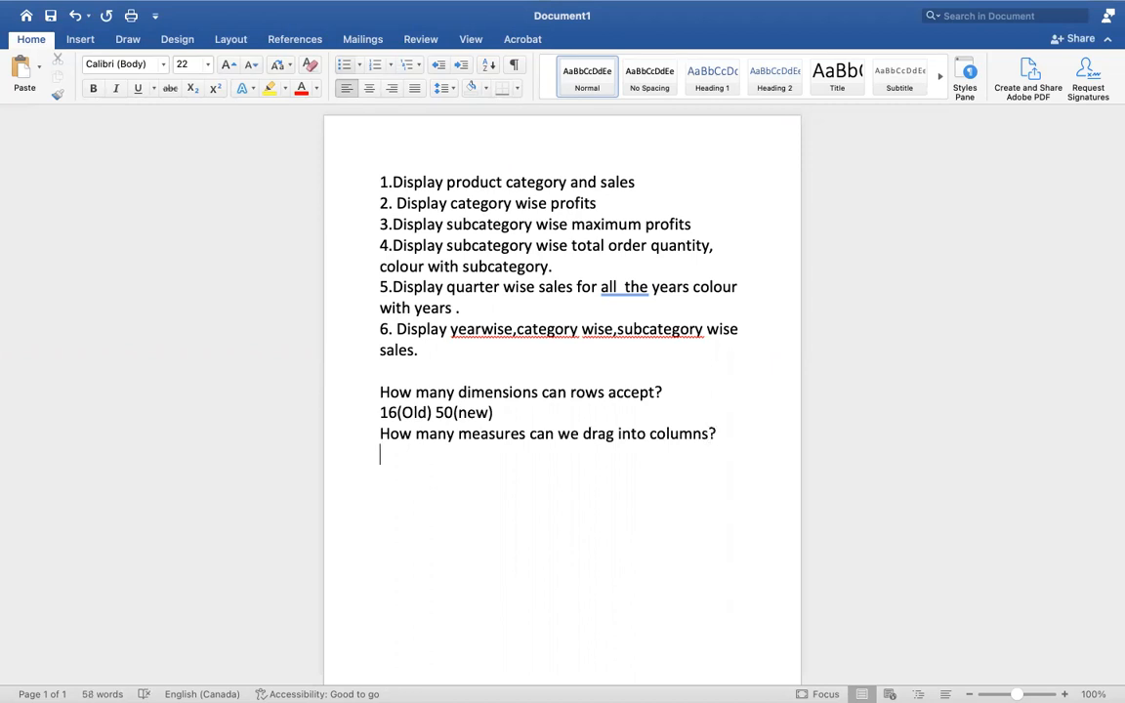
type("6-- unchanged")
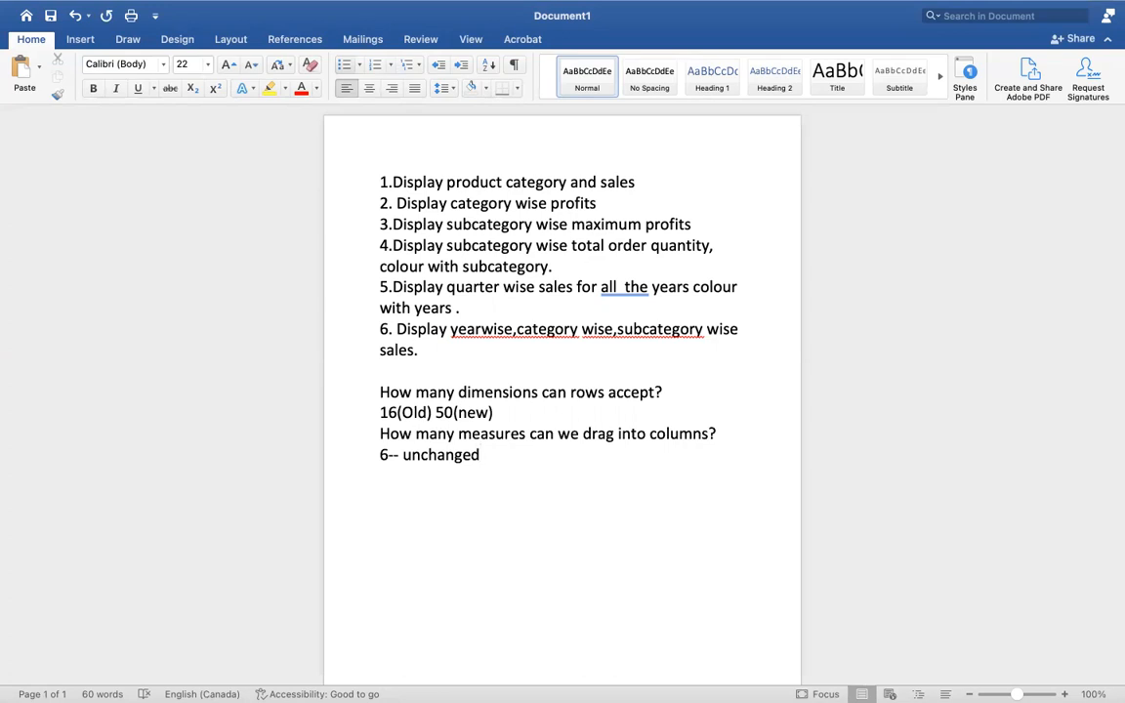
Below the answers, add the note "We cant drag dimension and measure at the same time into colour in the markscard level"
left_click(422, 350)
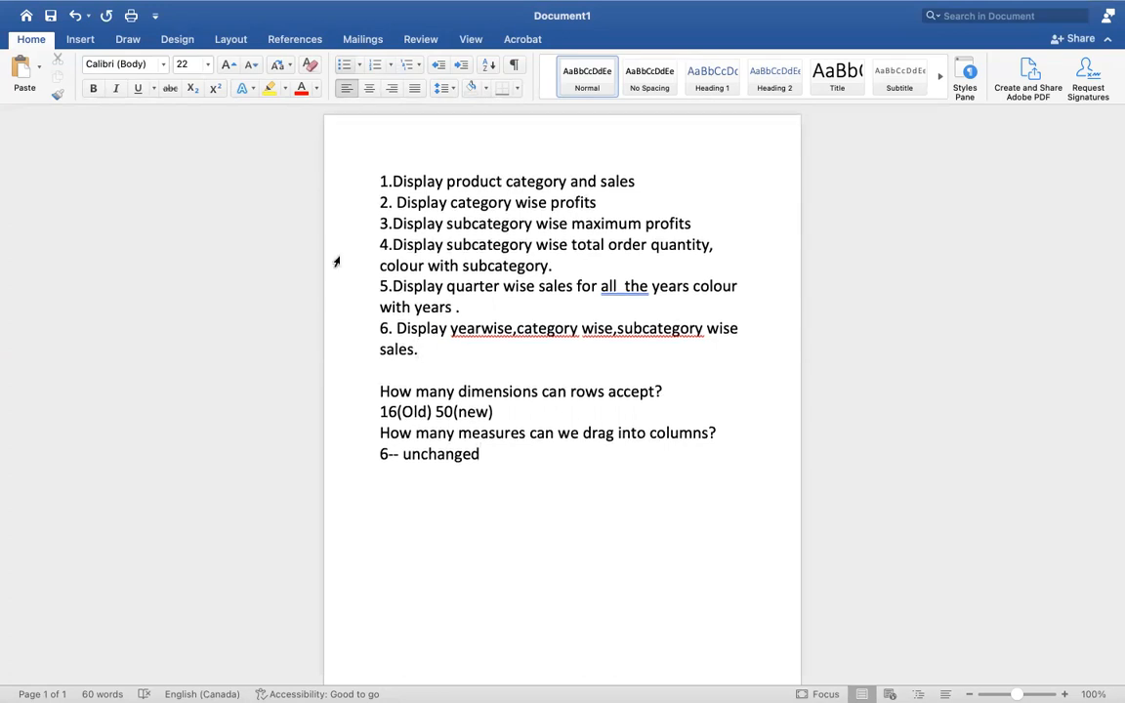
left_click(483, 454)
key("Return")
key("Return")
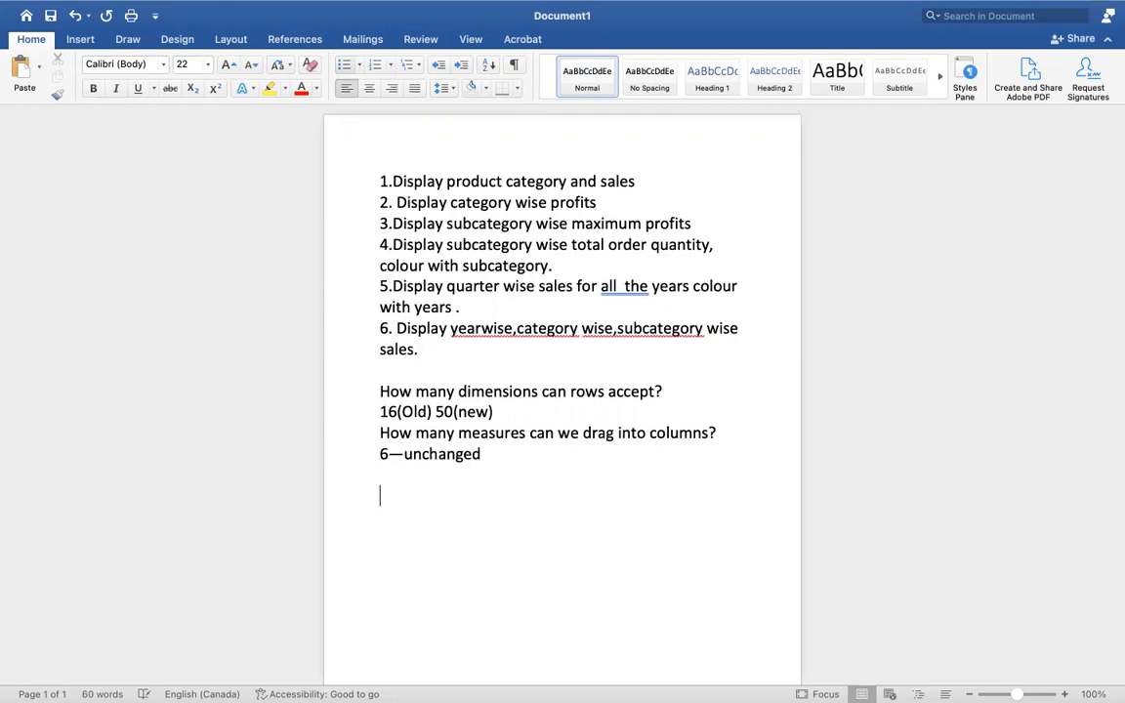
type("We cant dr")
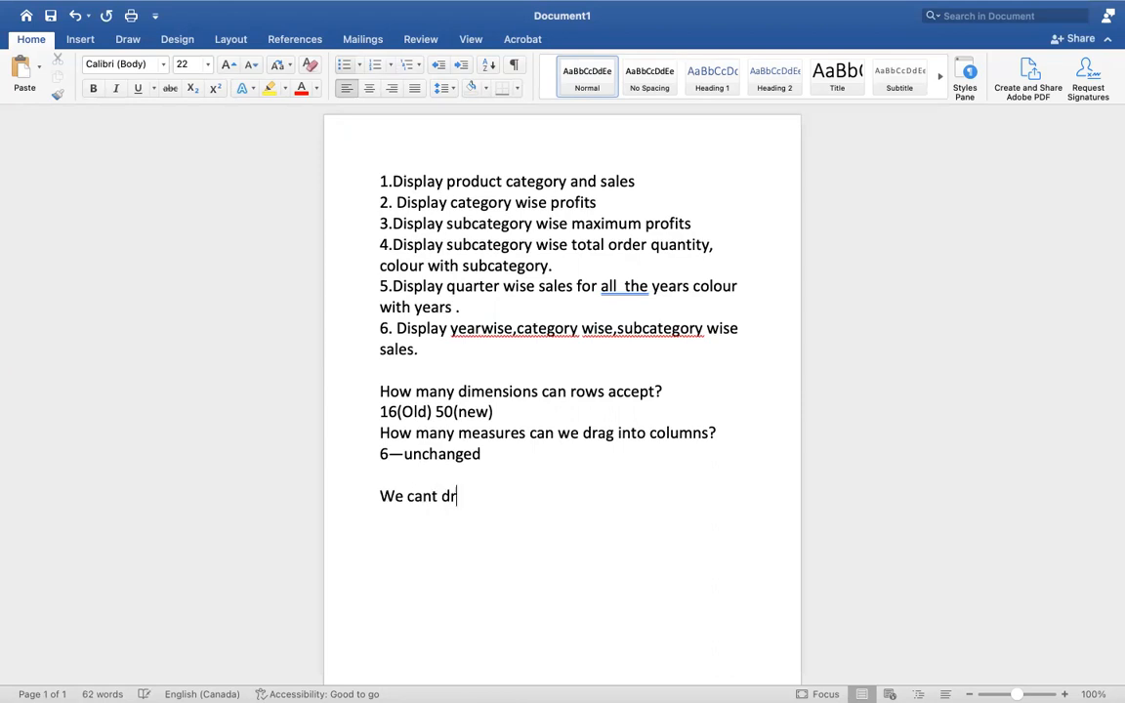
type("ag dimen")
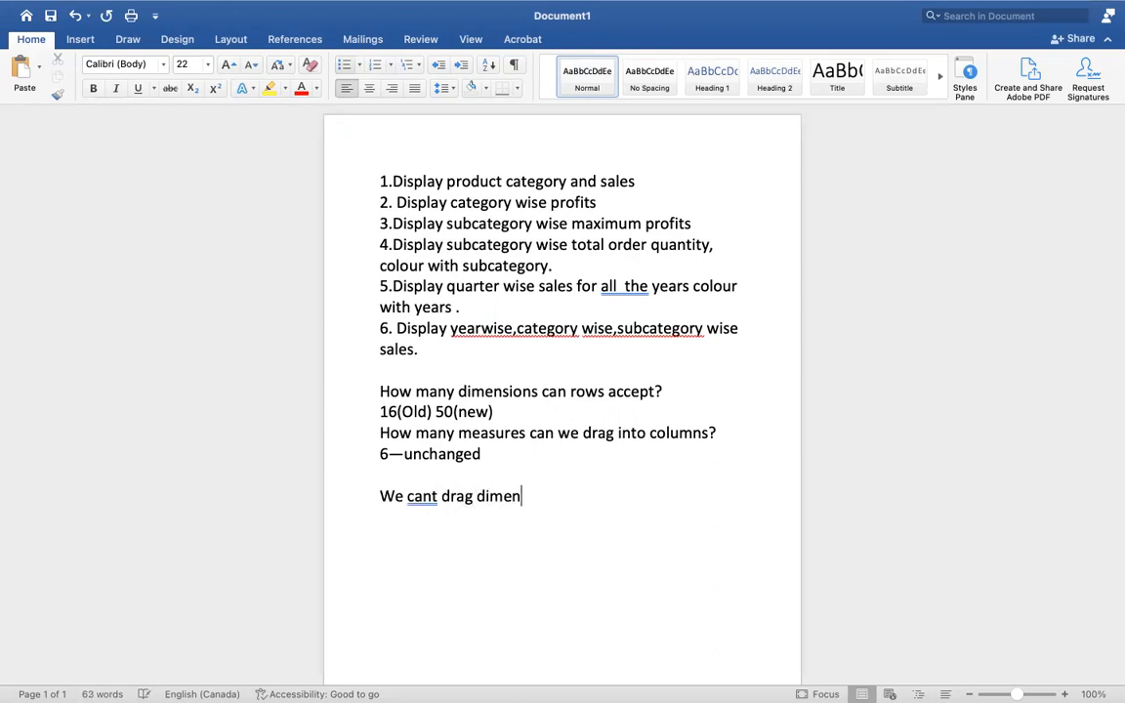
type("sion and m")
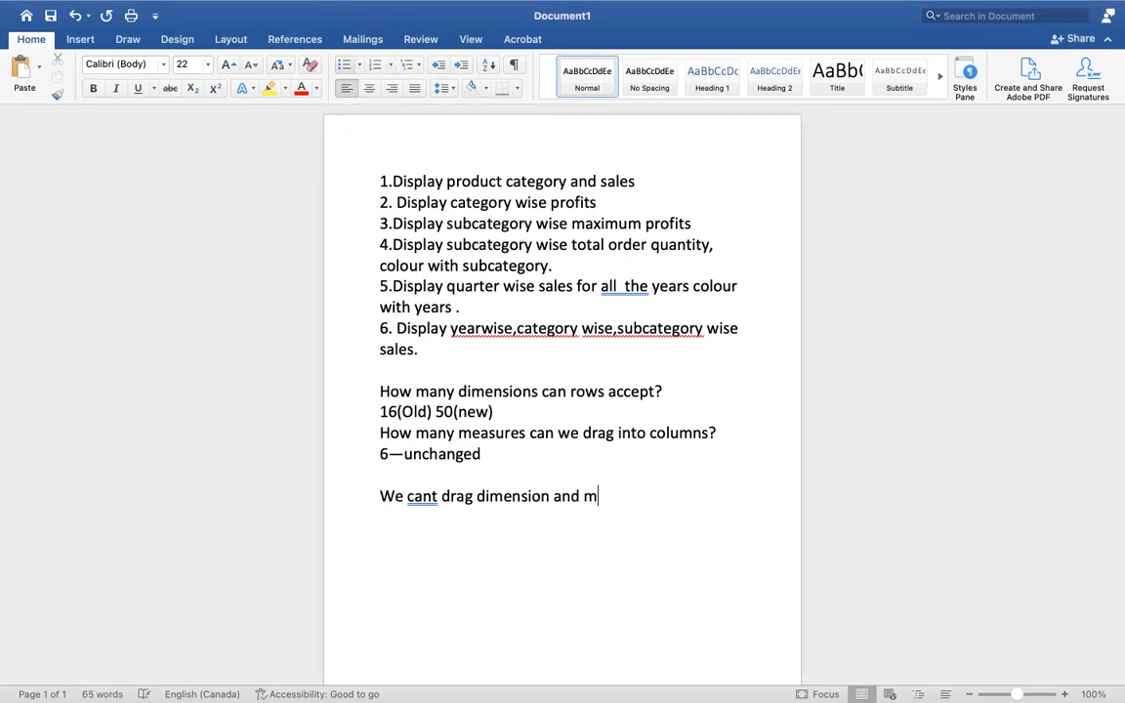
type("easure at the sam")
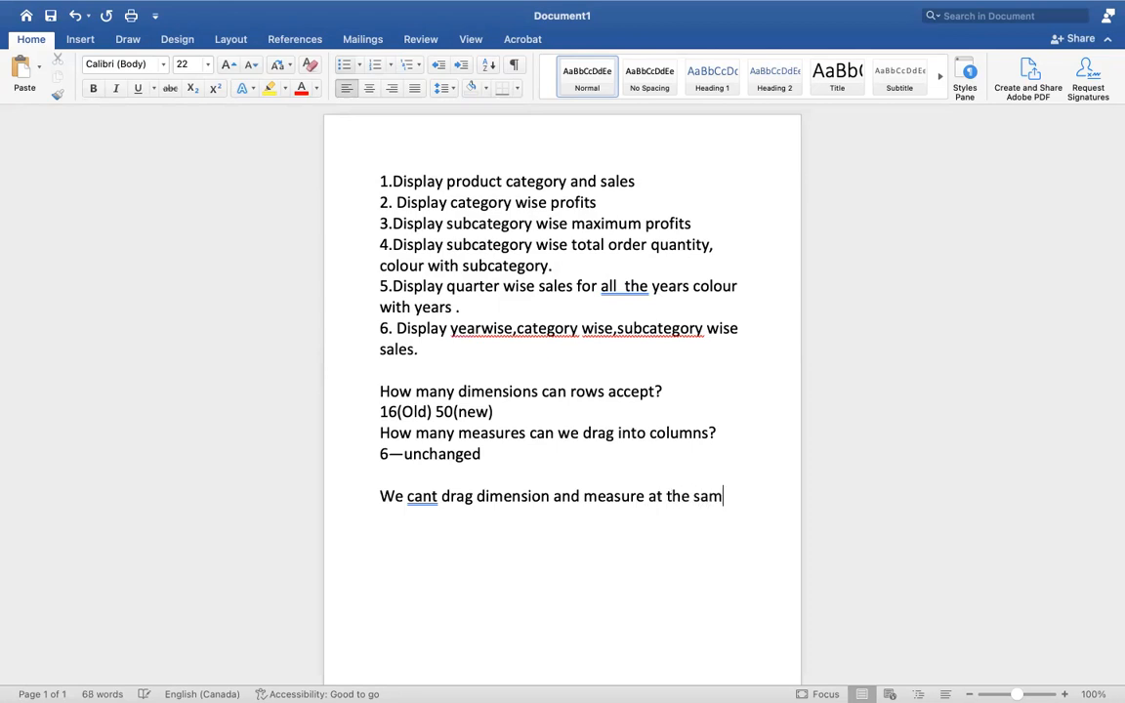
type("e time i")
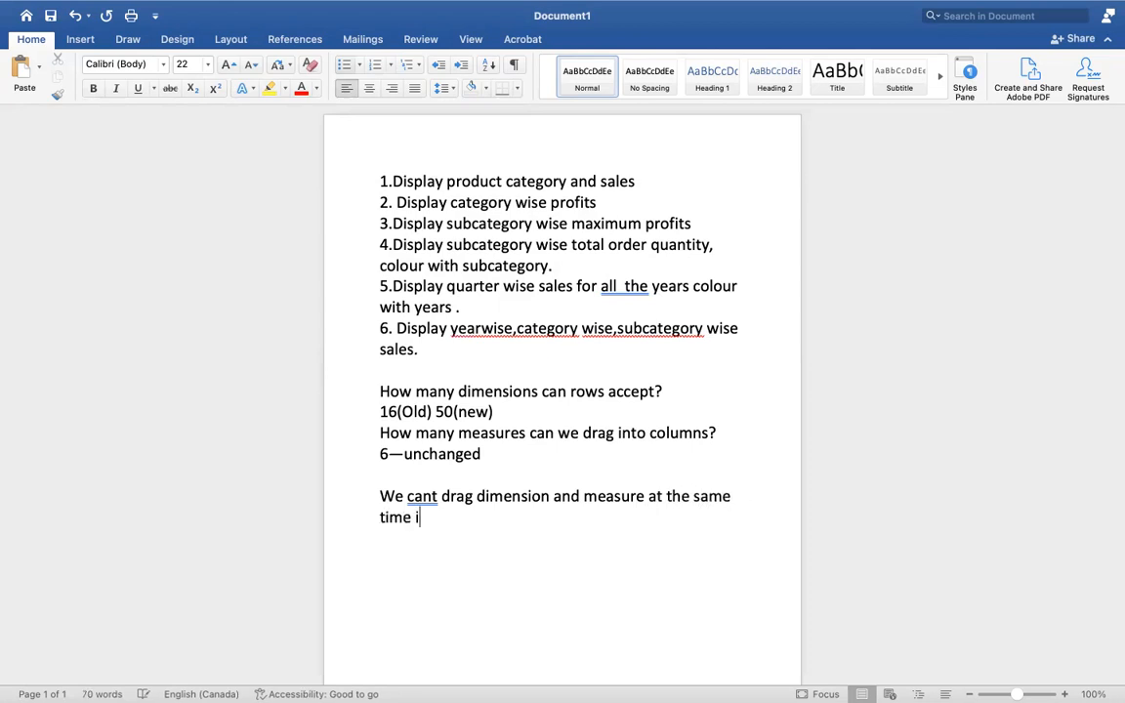
type("nto colour in the me")
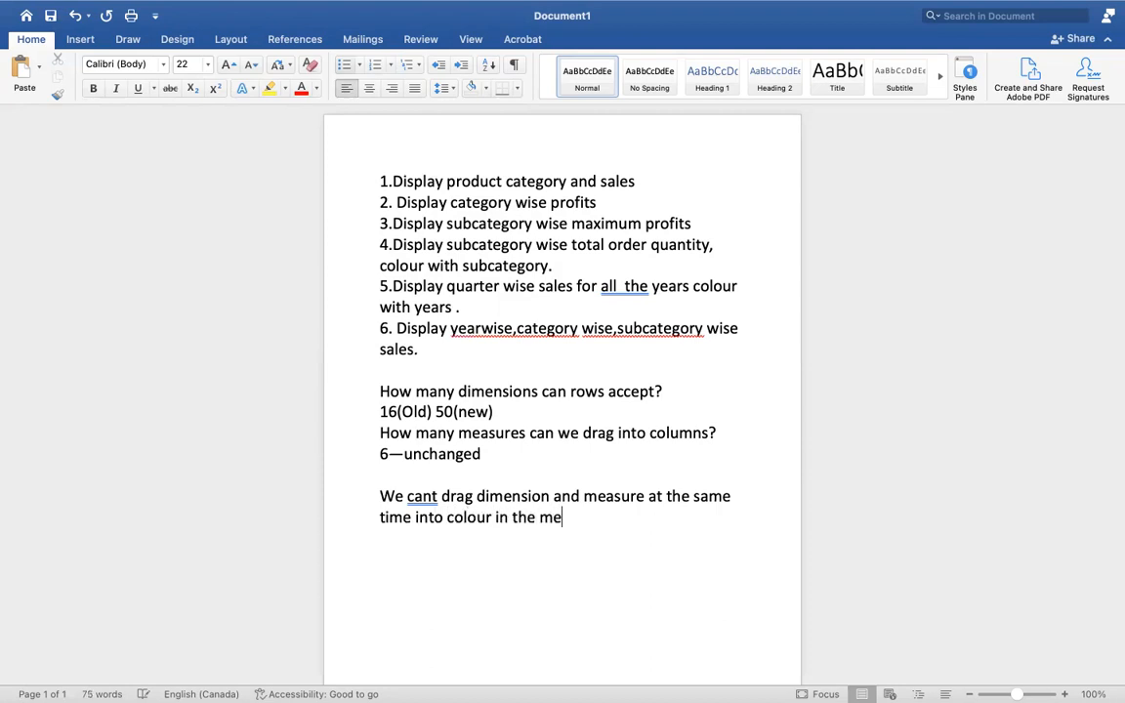
key("BackSpace")
type("arkscard ")
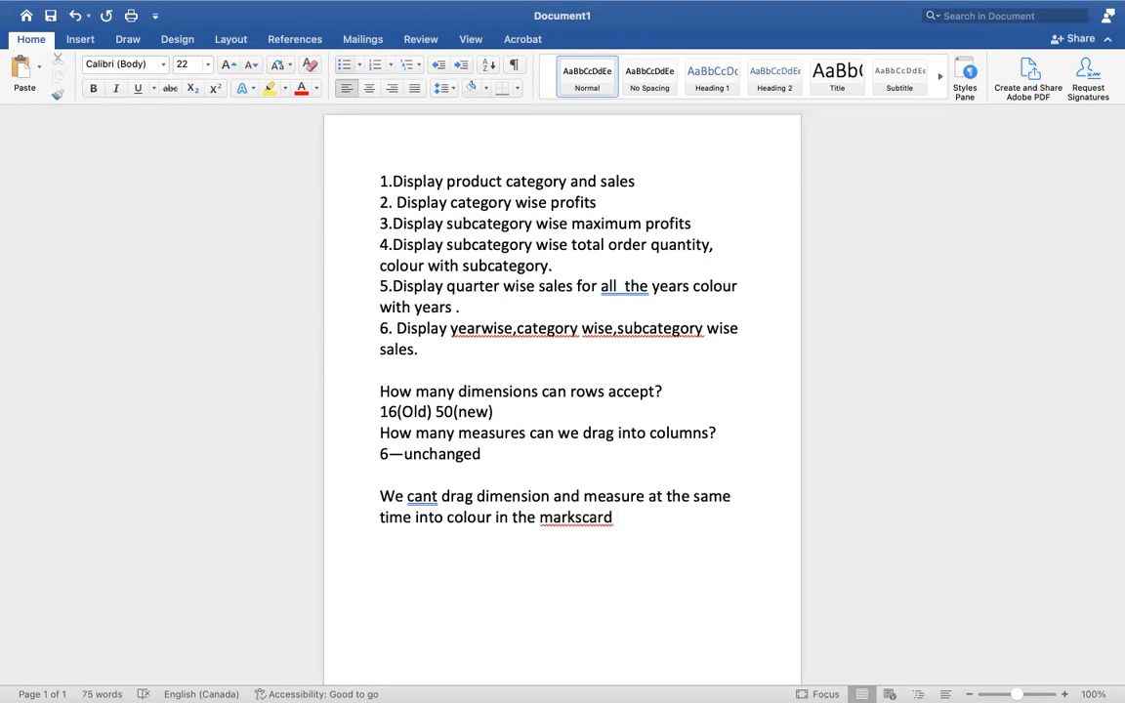
type("level")
Switch back to Tableau, add a new worksheet and assign Quantity to Color in Marks
mouse_move(39, 4)
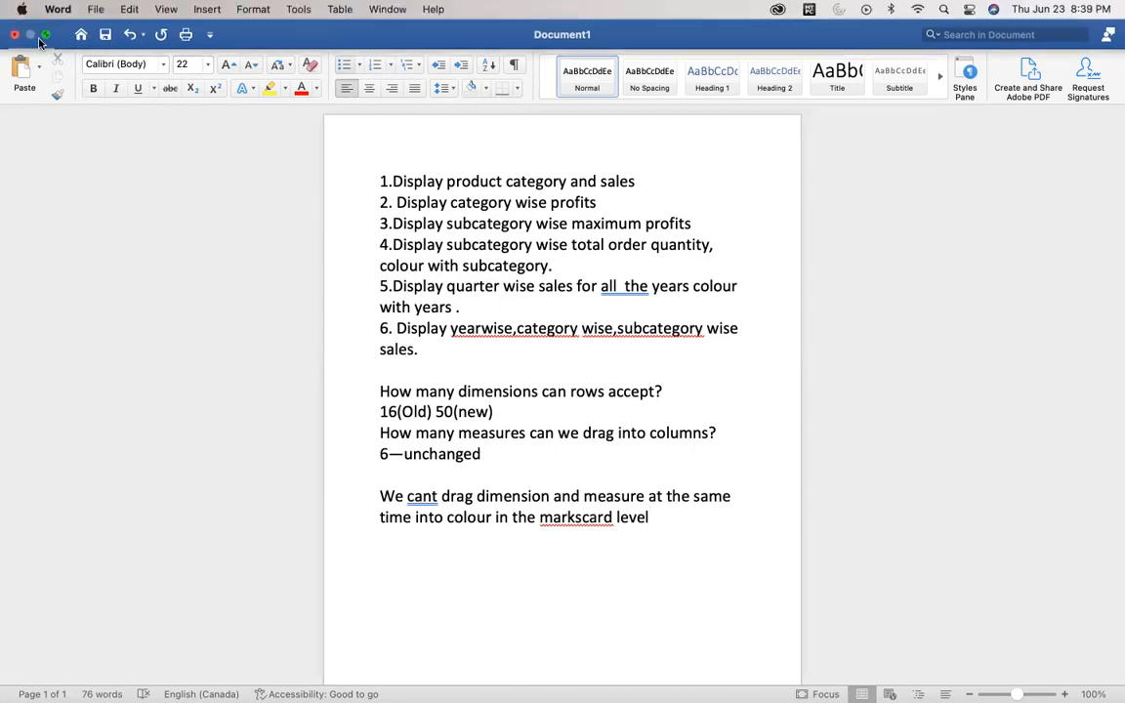
left_click(44, 35)
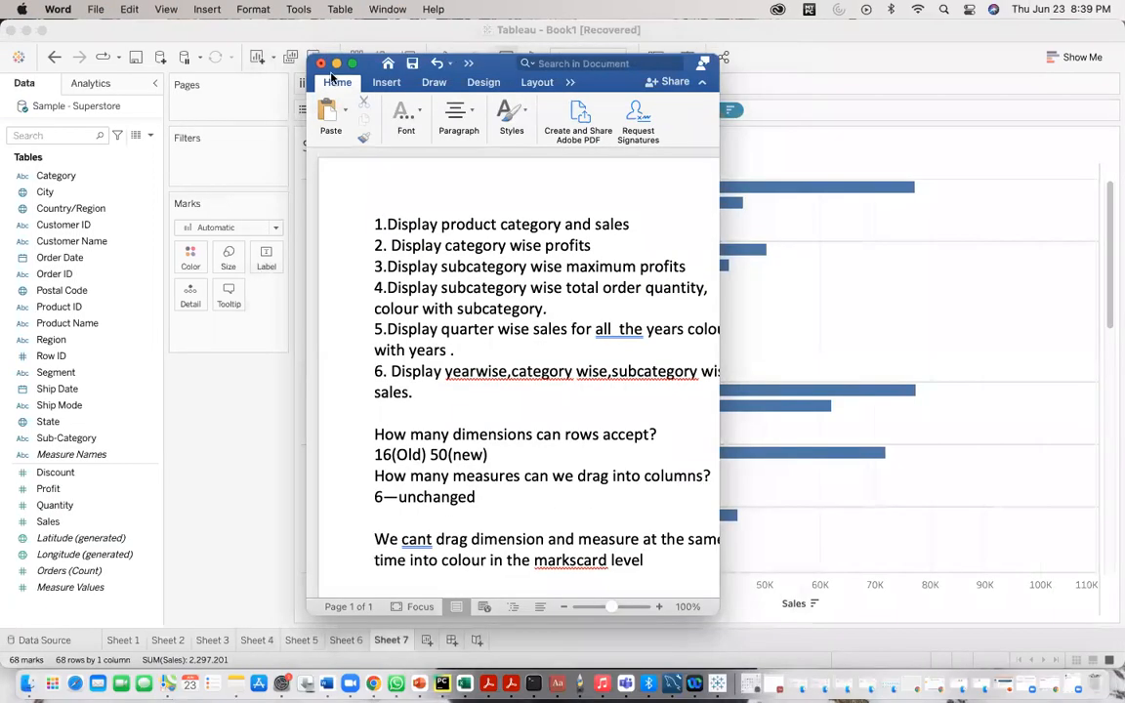
left_click(336, 64)
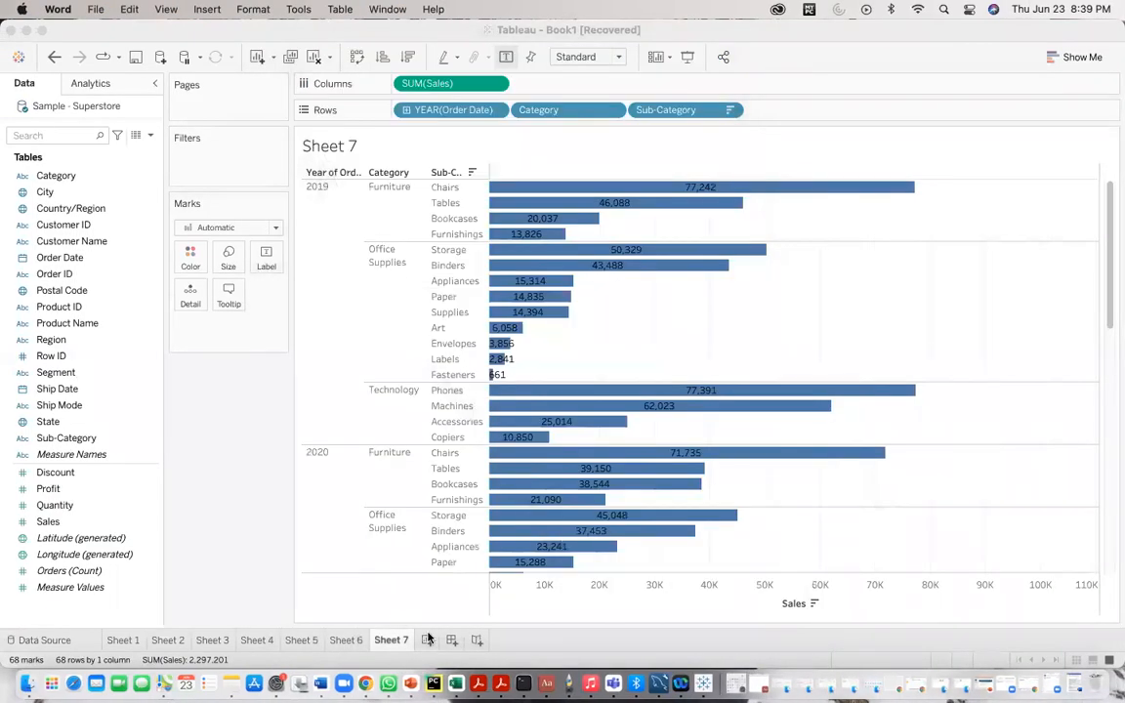
left_click(428, 638)
left_click_drag(115, 260, 190, 258)
left_click(51, 574)
left_click_drag(57, 507, 190, 258)
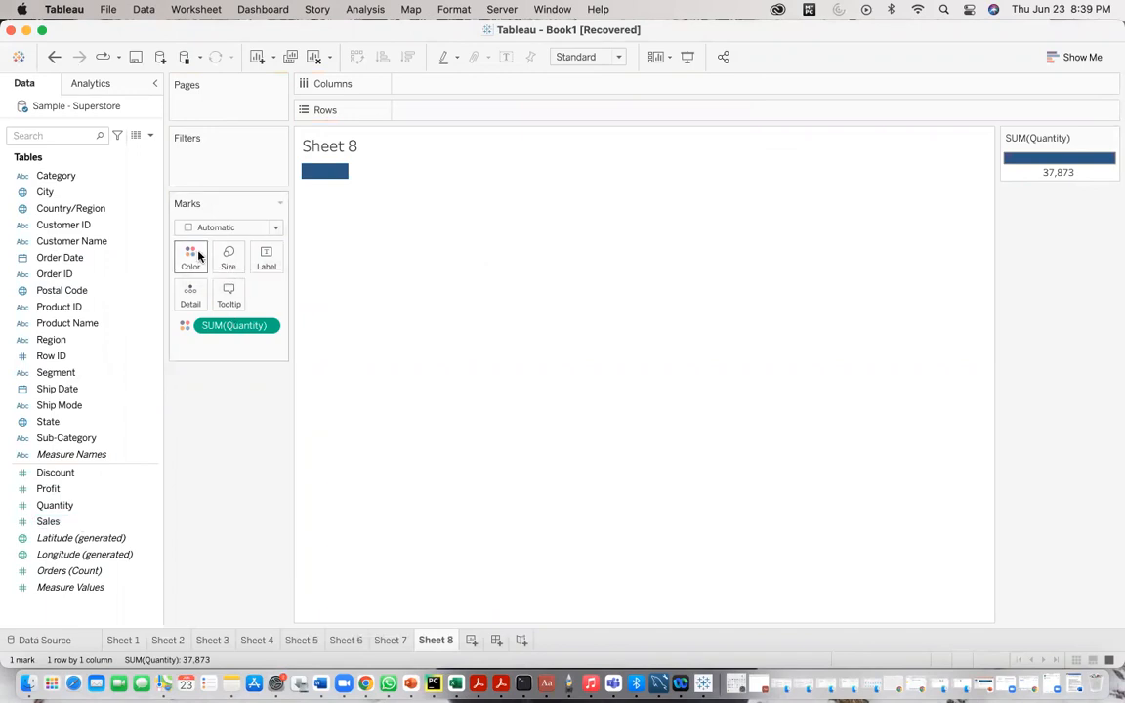
left_click(91, 406)
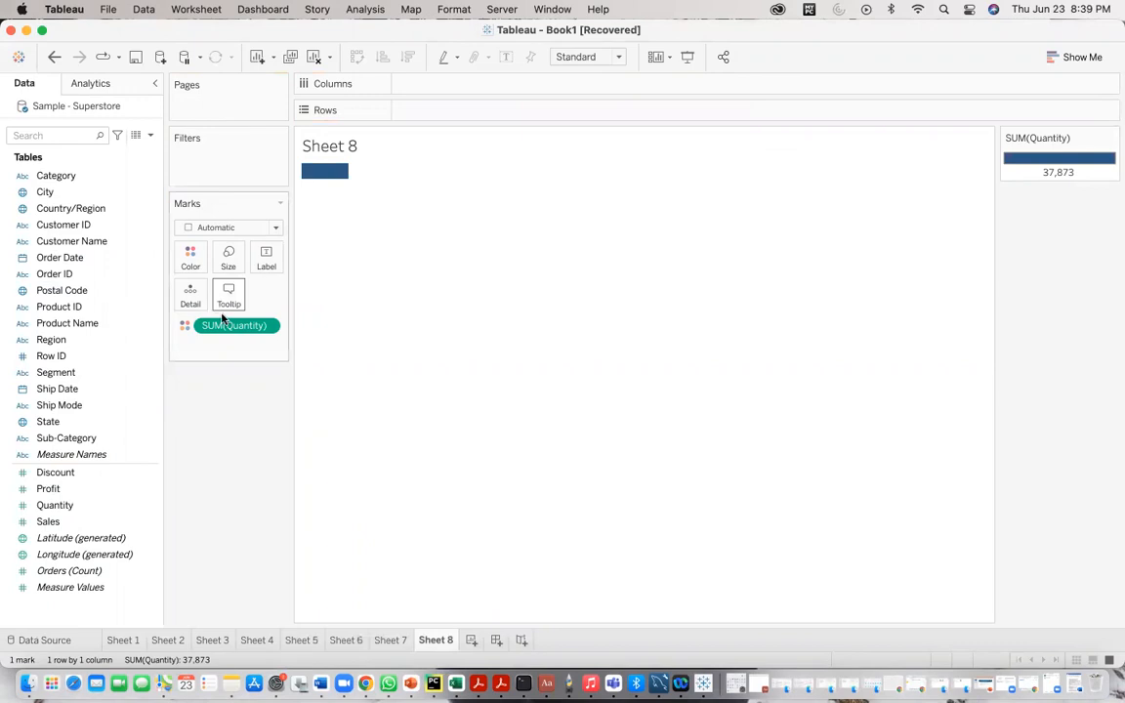